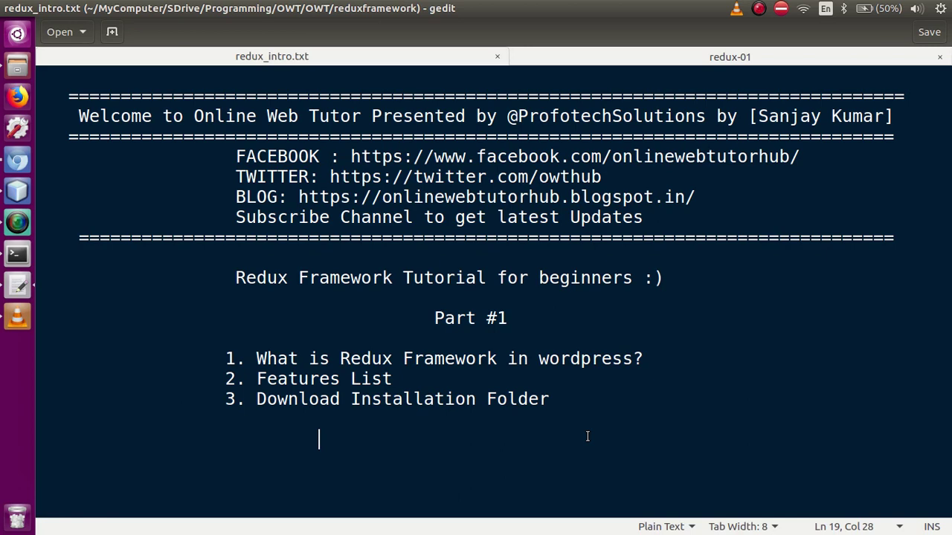
- Highlight the "What is Redux Framework in wordpress?" topic and read the Introduction paragraph in the redux-01 notes
drag(644, 359, 278, 360)
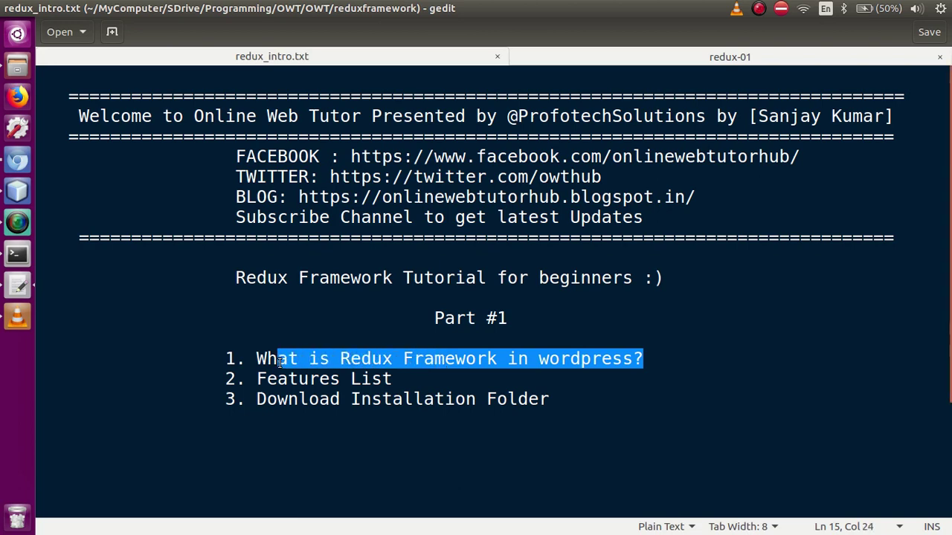
click(435, 360)
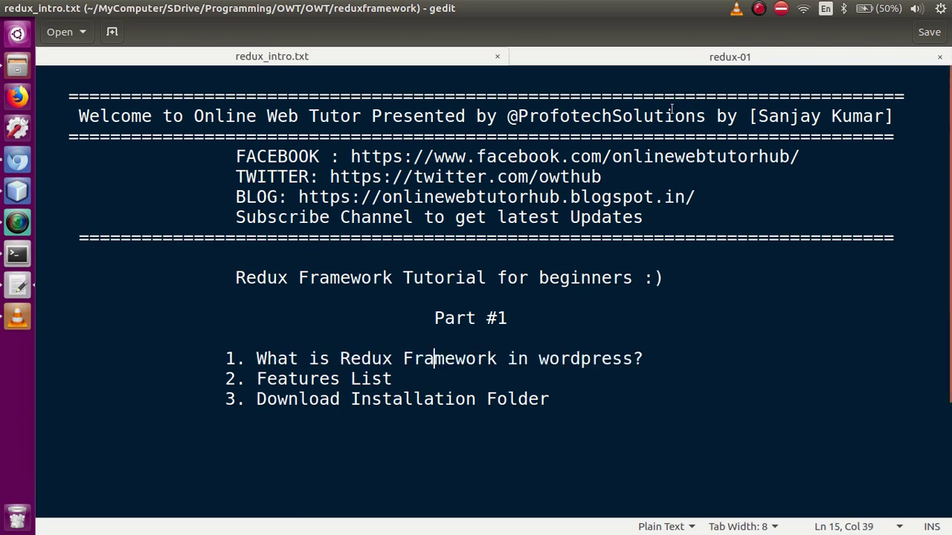
click(707, 58)
drag(85, 157, 256, 212)
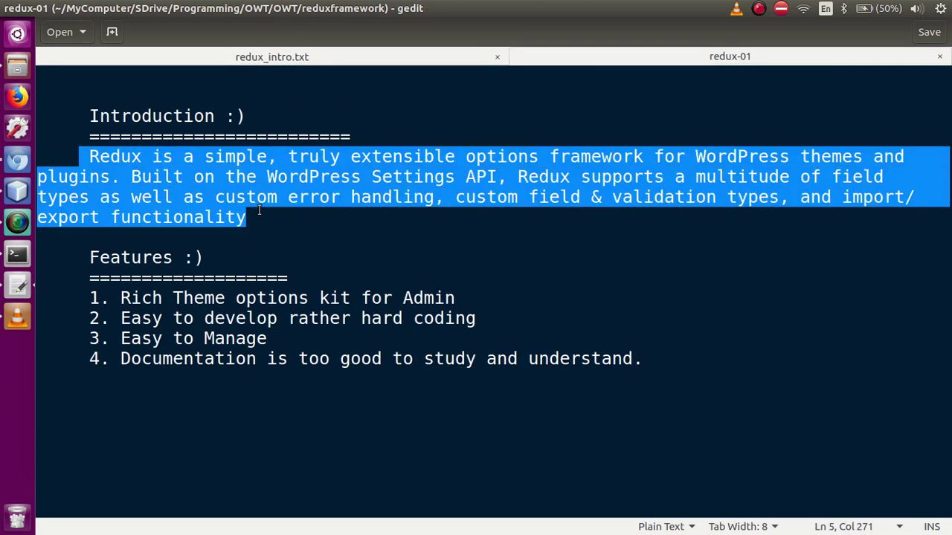
click(265, 223)
key(Down)
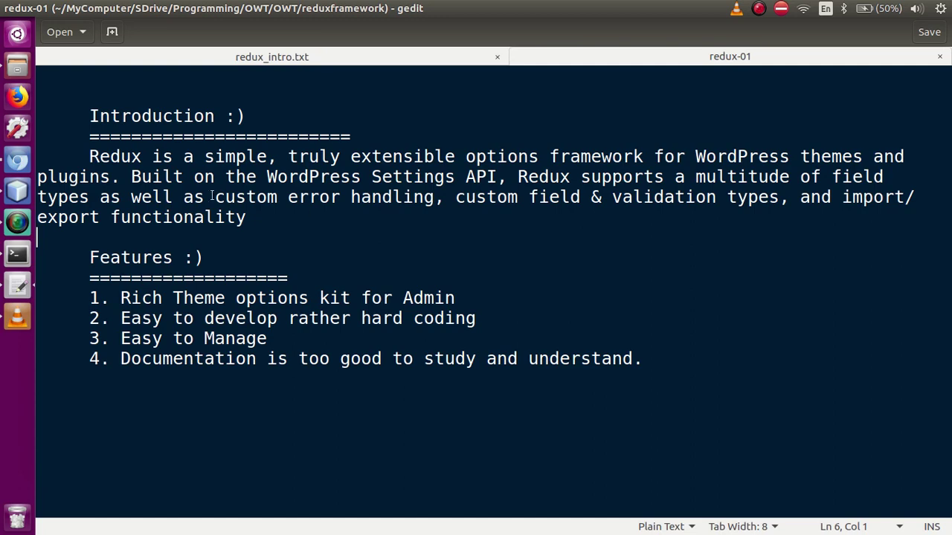
drag(82, 157, 249, 216)
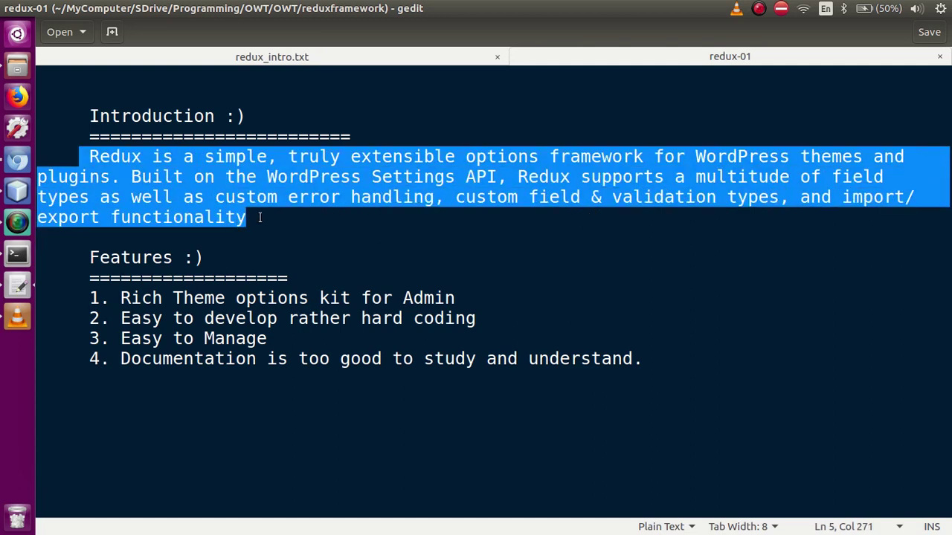
click(260, 217)
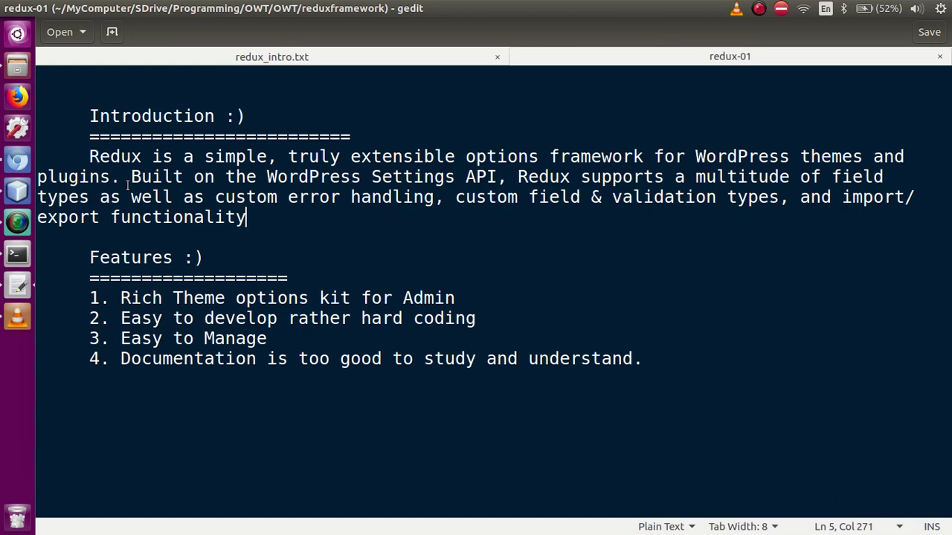
- Switch to Chromium and look through the created playlists on the Online Web Tutor YouTube channel
click(18, 160)
click(776, 27)
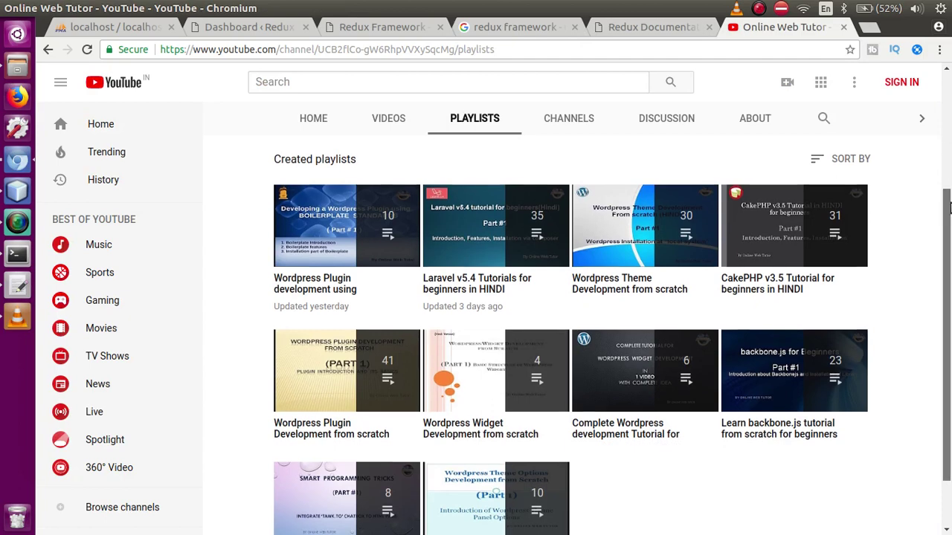
scroll(938, 216, down, 1)
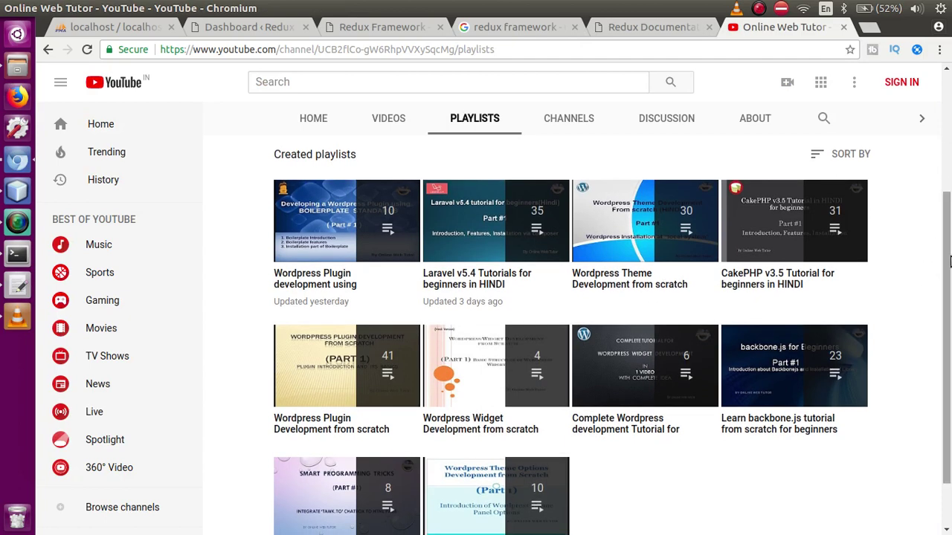
scroll(744, 350, down, 1)
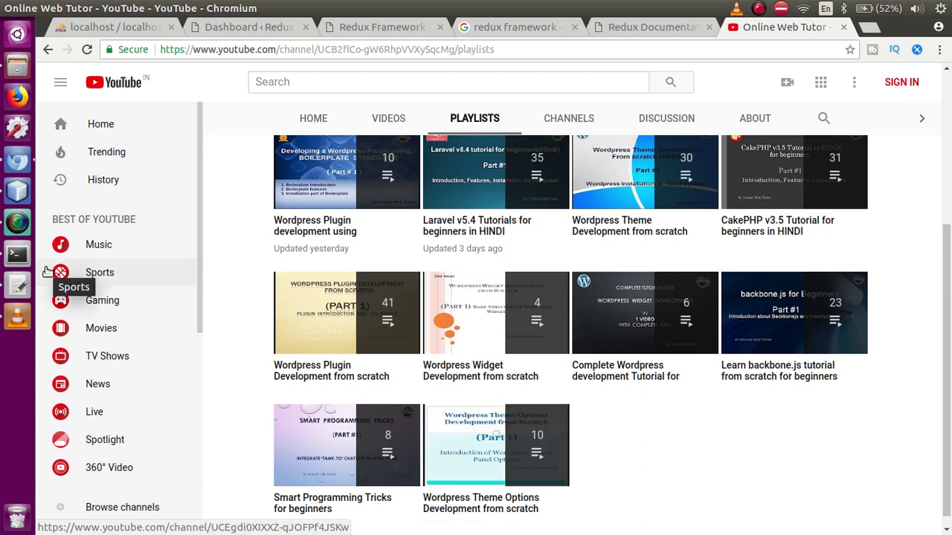
- Return to the redux-01 notes in gedit and read through the four items under Features
click(19, 285)
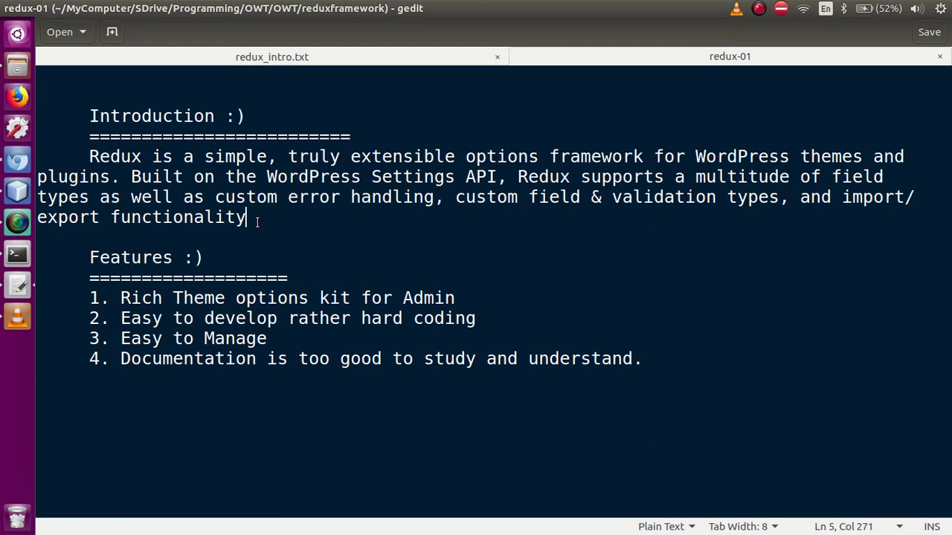
drag(267, 338, 121, 338)
click(267, 338)
click(559, 324)
drag(90, 297, 671, 358)
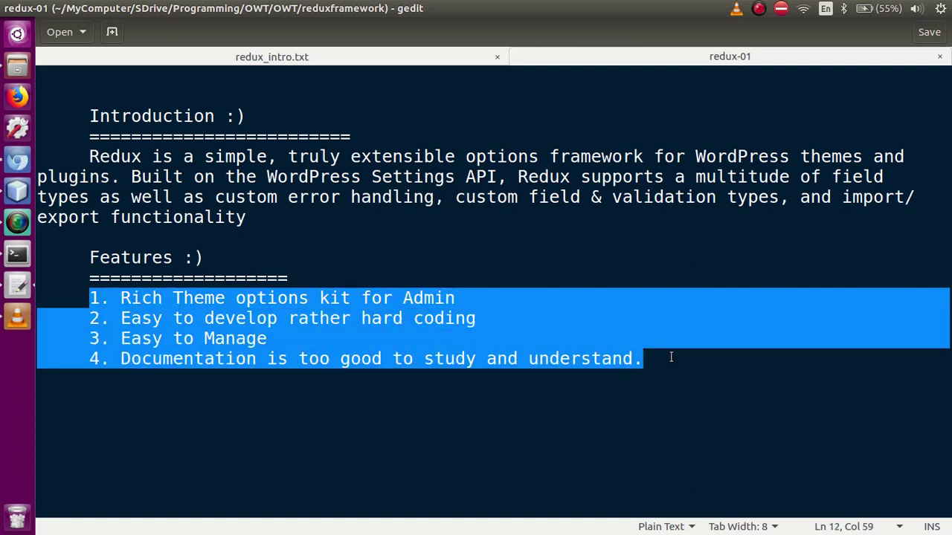
click(671, 358)
- Show redux_intro.txt and highlight the "What is Redux Framework in wordpress?" and "Features List" topics
click(339, 59)
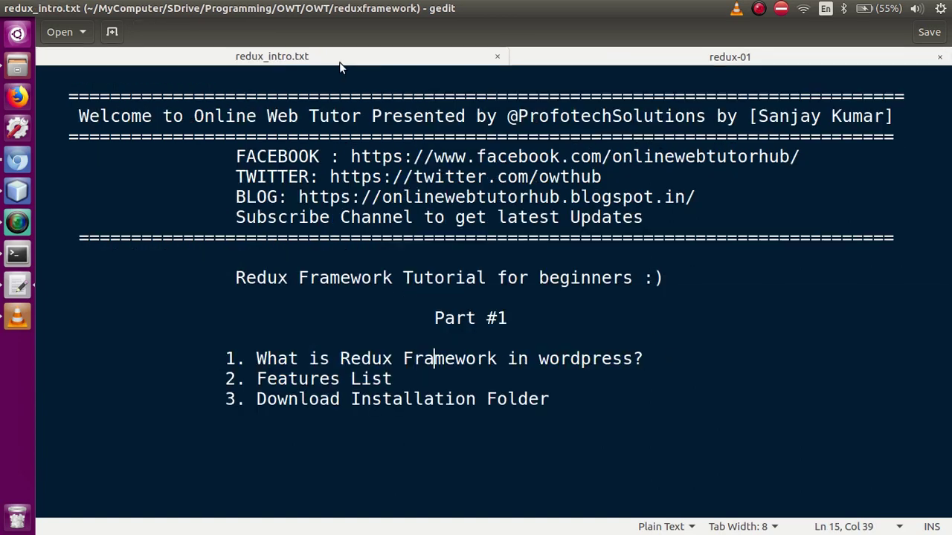
drag(256, 359, 655, 361)
click(671, 362)
drag(393, 378, 298, 378)
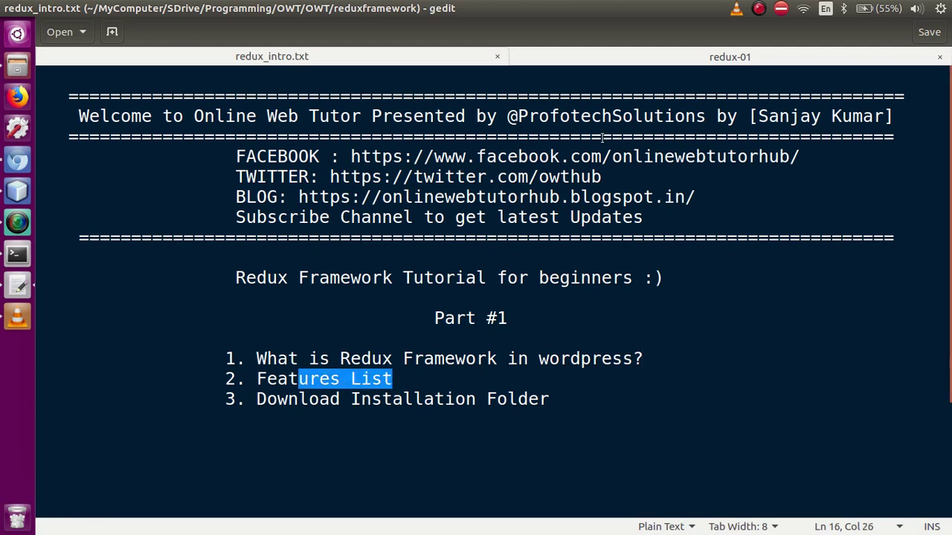
- Go back to redux-01 and highlight the numbered feature lines for another review
click(653, 58)
drag(85, 294, 662, 385)
click(662, 385)
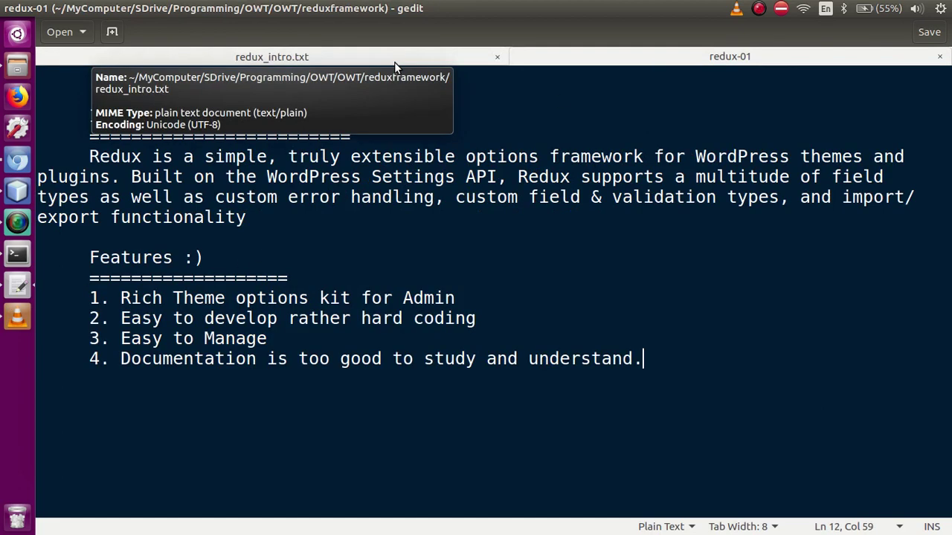
drag(81, 297, 553, 332)
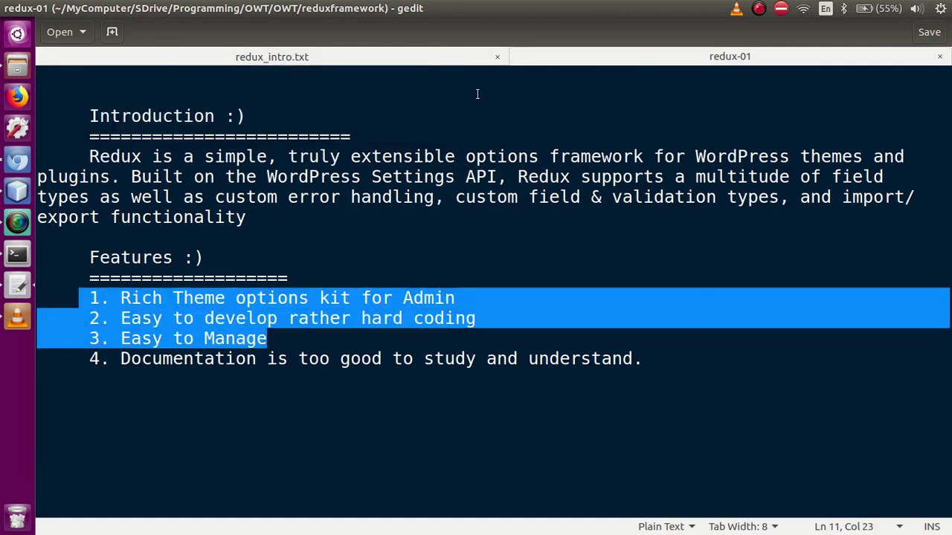
click(383, 345)
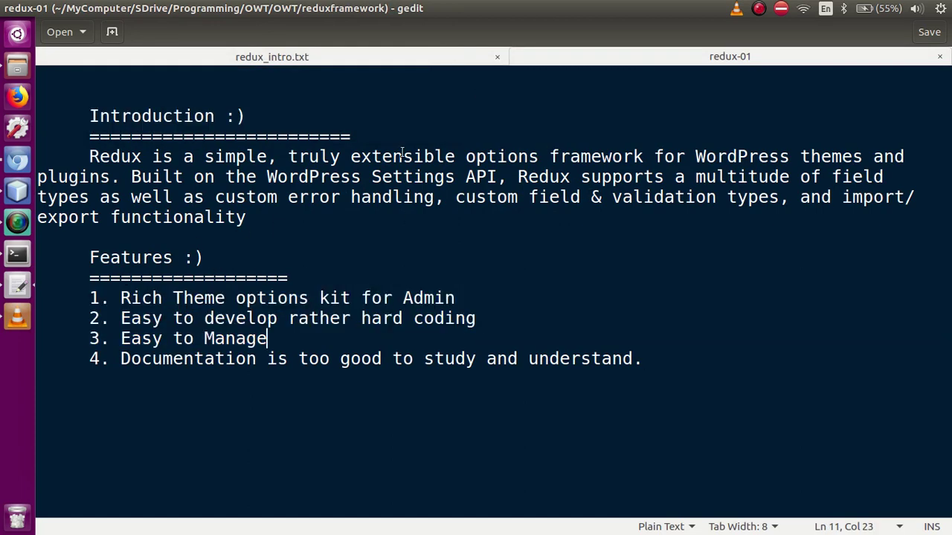
- Highlight the "Download Installation Folder" topic in redux_intro.txt
click(392, 58)
drag(217, 398, 615, 394)
click(614, 391)
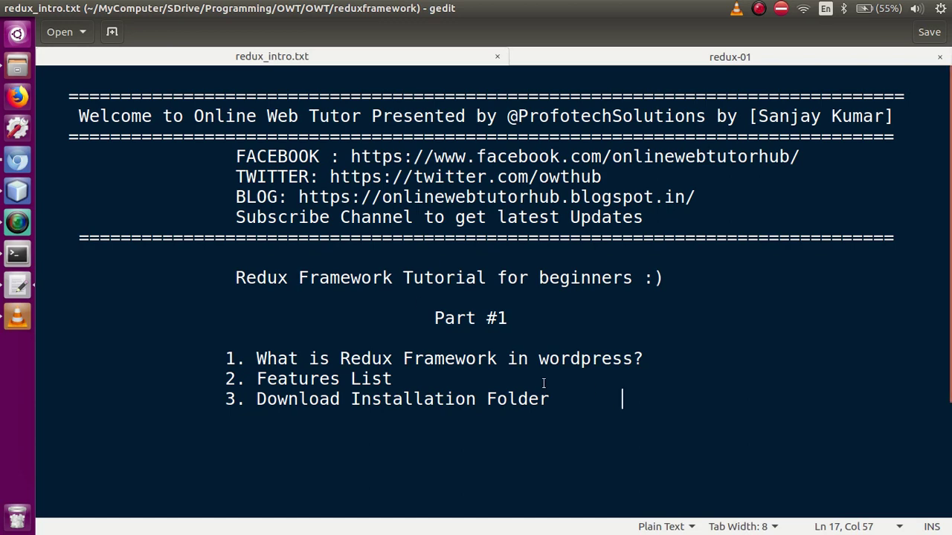
- Switch to Chromium and examine the Google results for "redux framework" and the already open Redux Documentation page
click(18, 160)
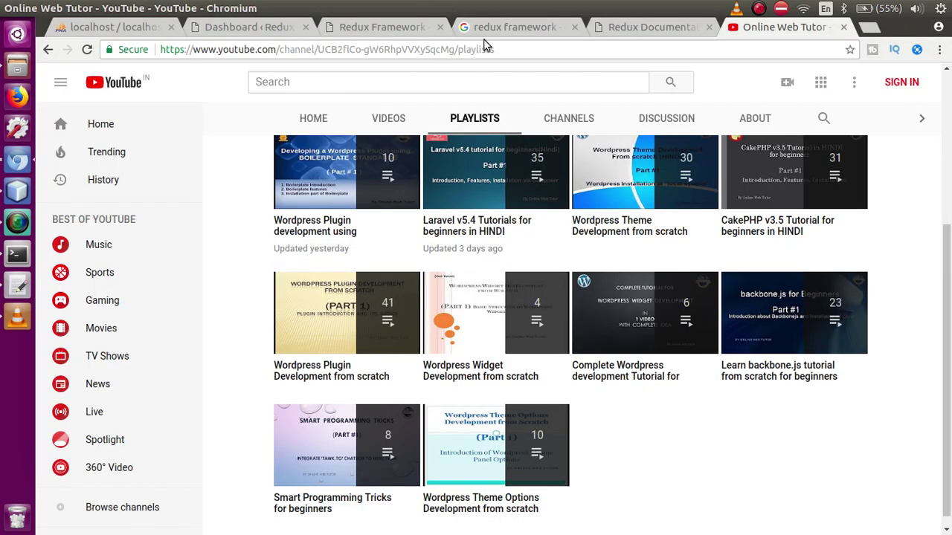
click(506, 29)
drag(247, 91, 156, 92)
click(848, 192)
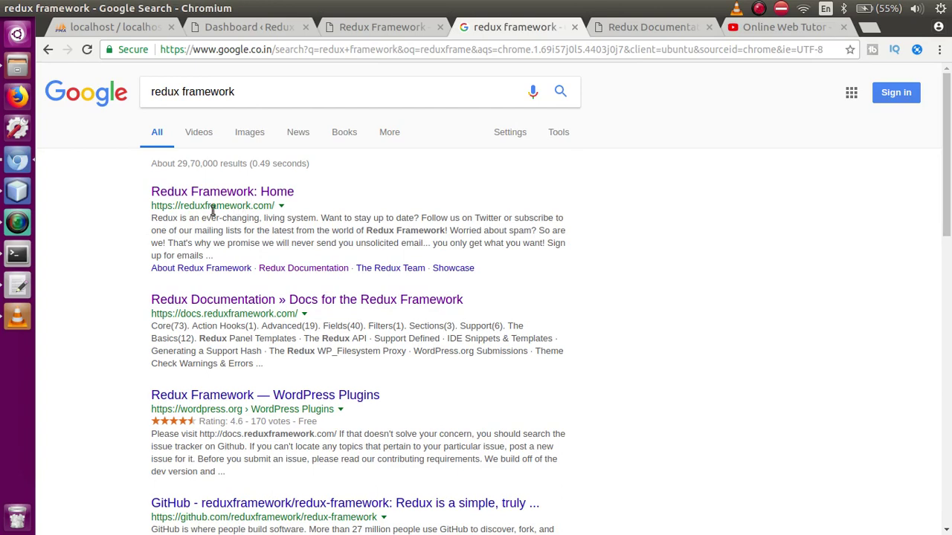
click(647, 26)
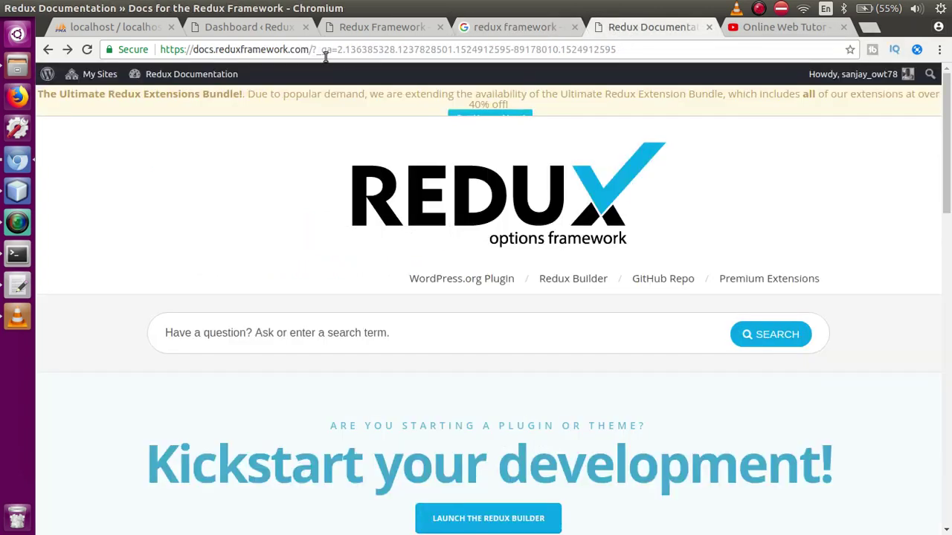
click(513, 27)
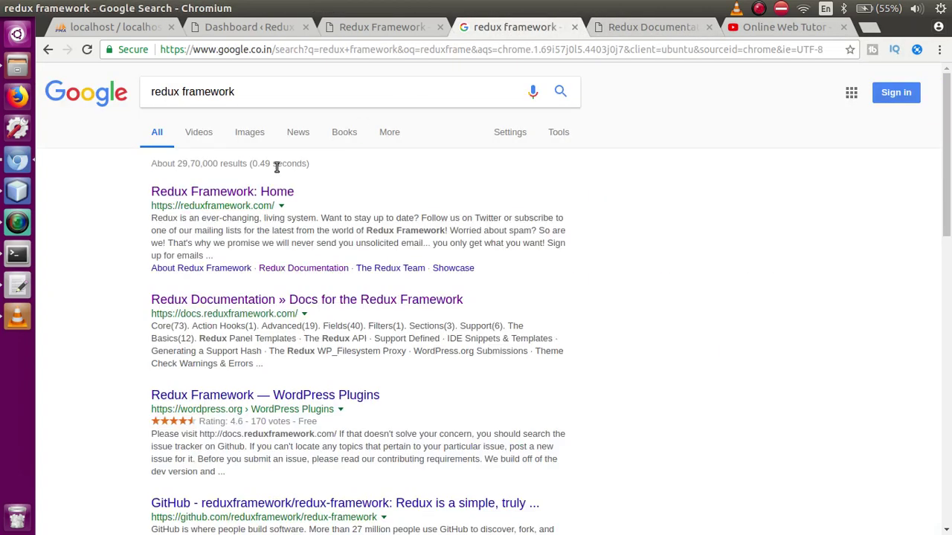
- Open the "Redux Framework: Home" search result in a new tab and view the reduxframework.com homepage
middle_click(259, 192)
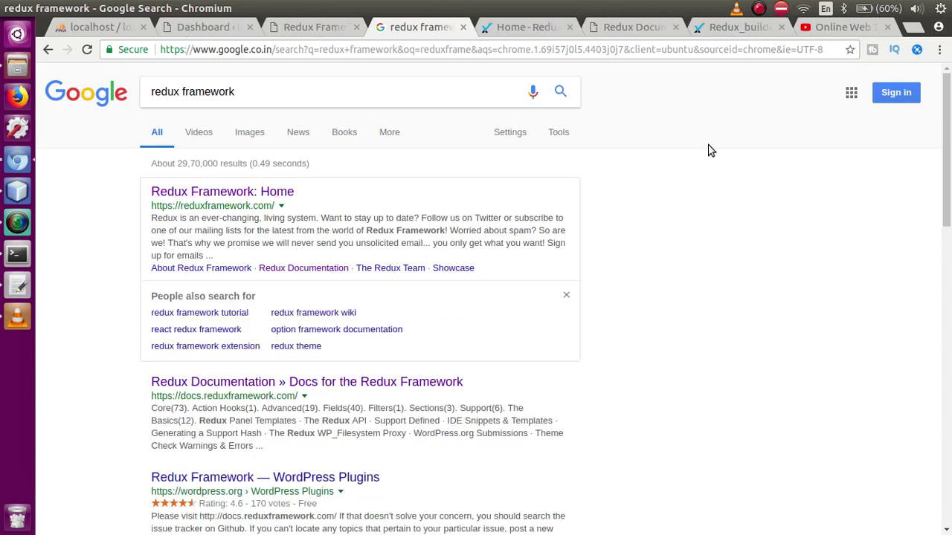
click(533, 33)
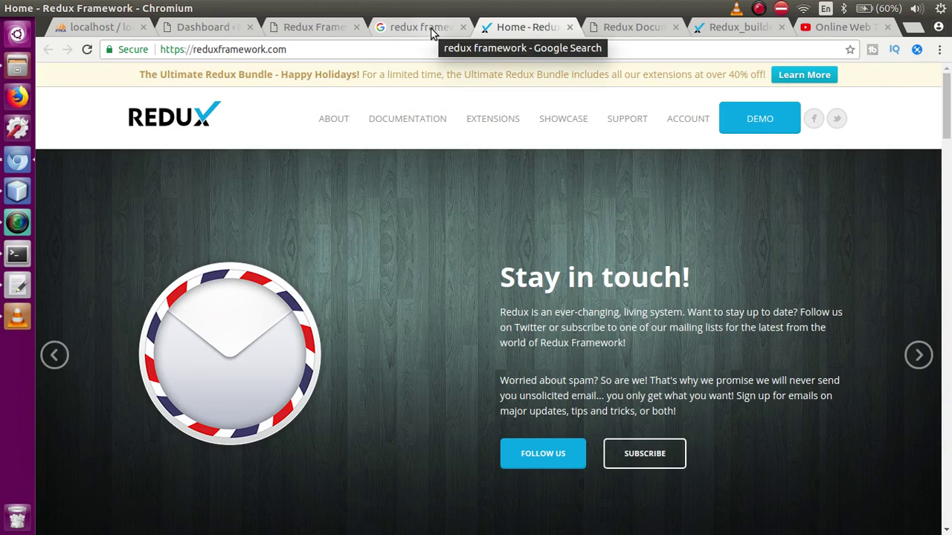
click(431, 27)
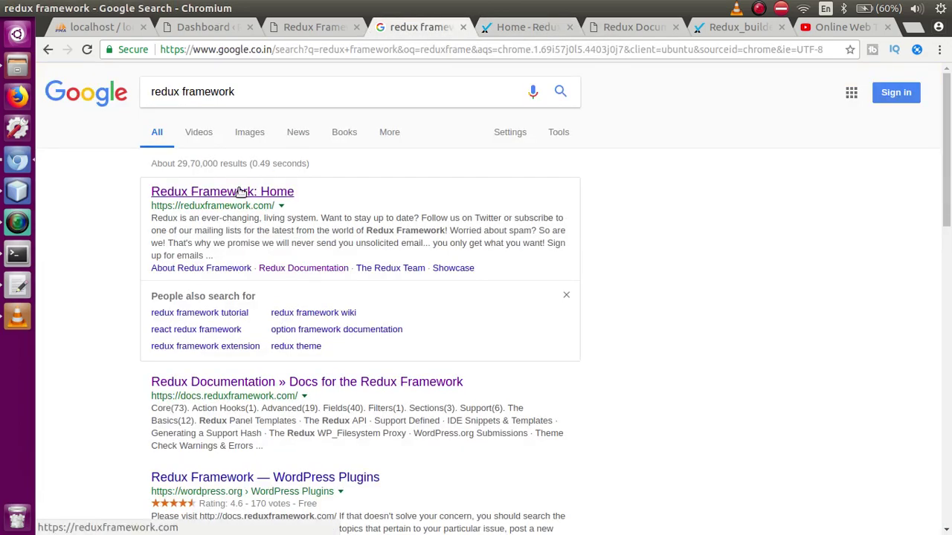
click(537, 31)
mouse_move(947, 108)
mouse_down()
mouse_move(944, 451)
mouse_move(948, 89)
mouse_up()
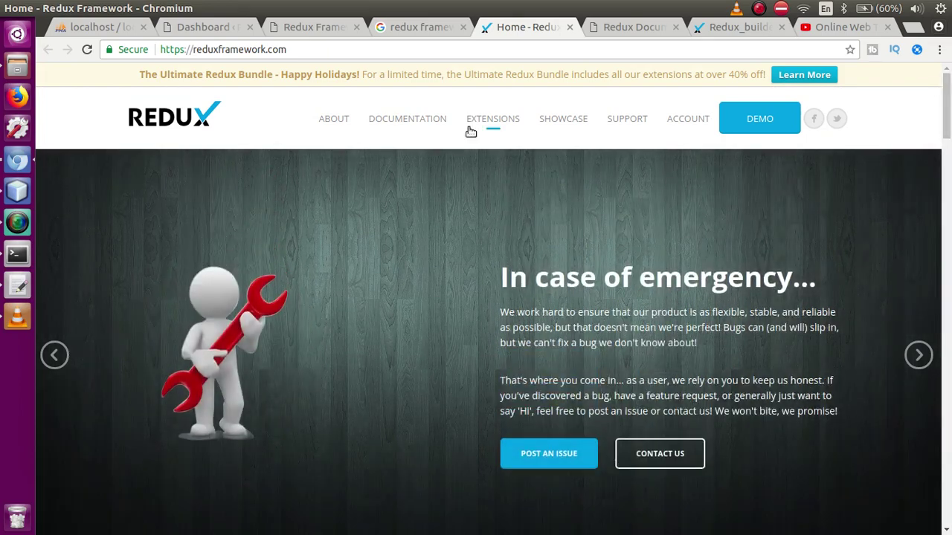
- Show the Redux Documentation page and examine its Article Categories, including the Core and Extensions articles
mouse_move(419, 121)
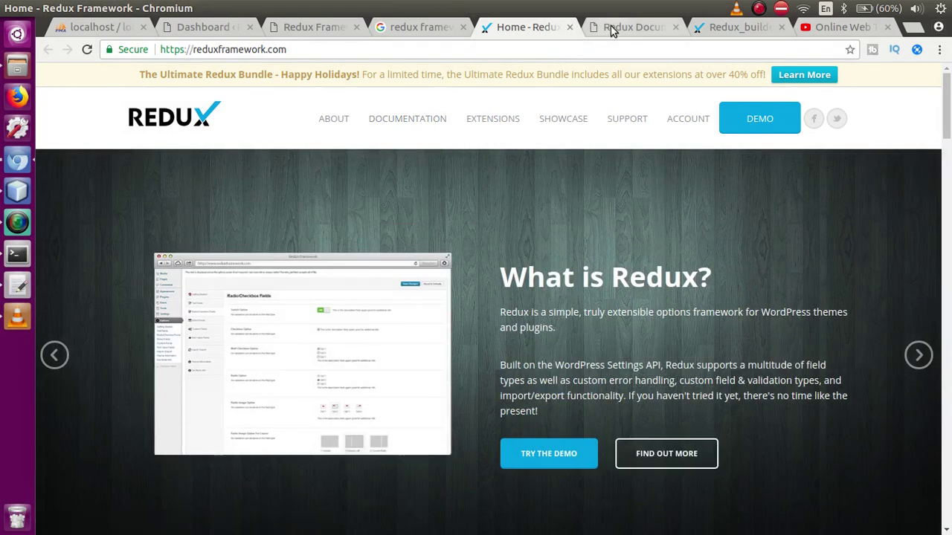
click(611, 29)
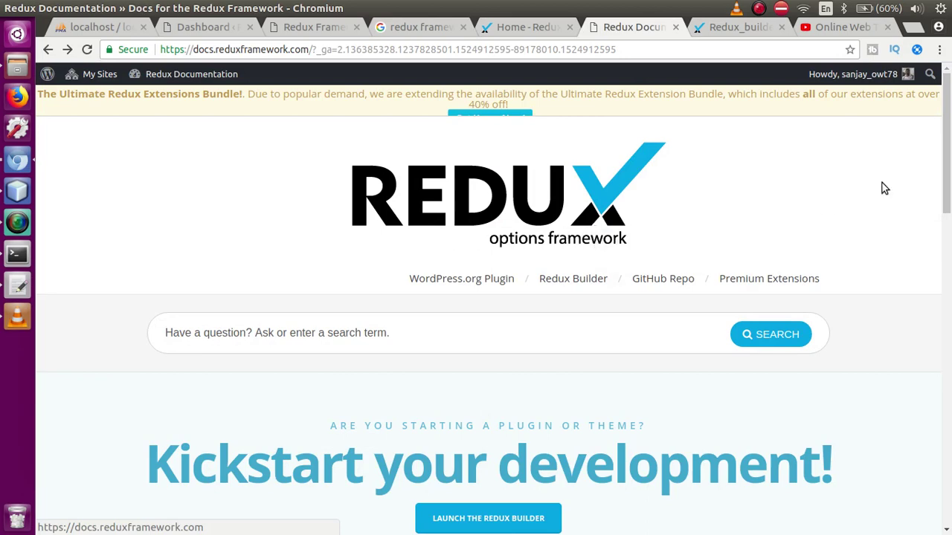
drag(950, 114, 950, 247)
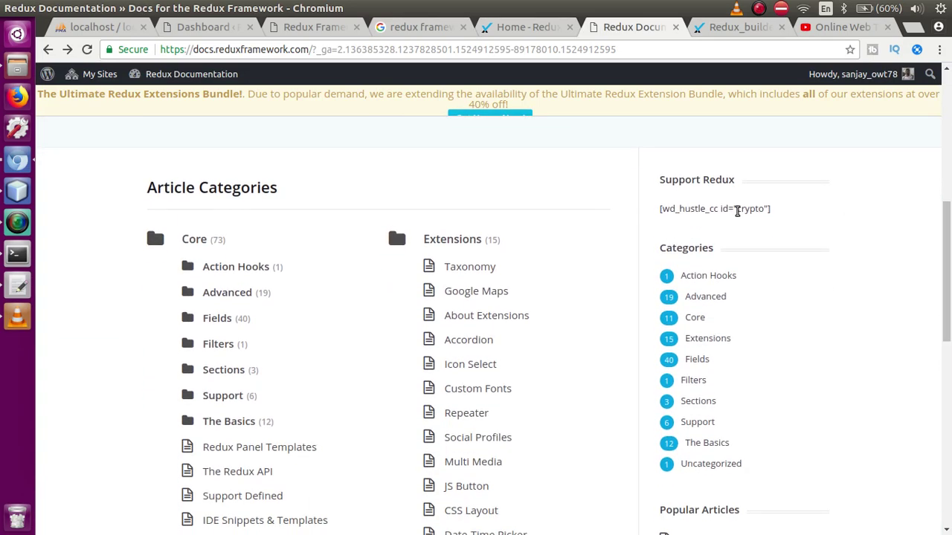
drag(950, 232, 950, 257)
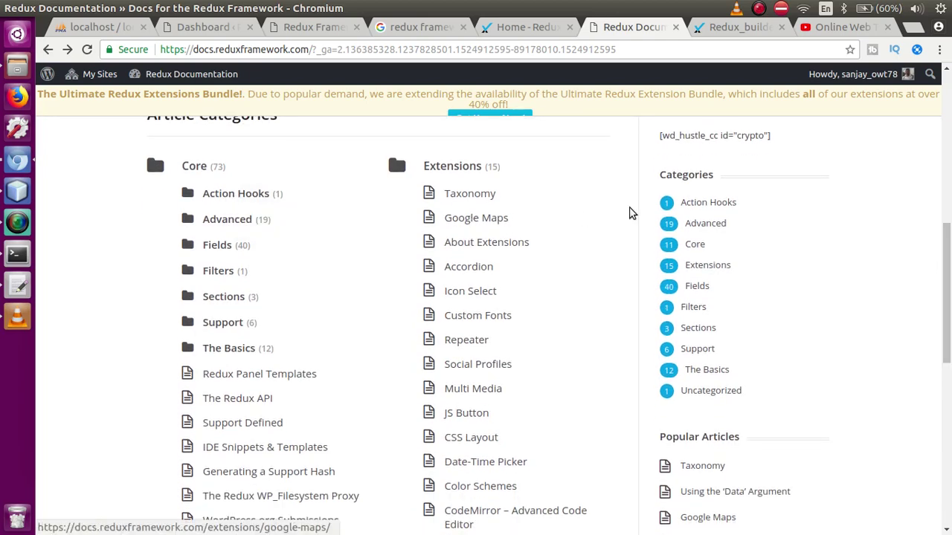
mouse_move(949, 244)
mouse_down()
mouse_move(944, 332)
mouse_move(949, 235)
mouse_up()
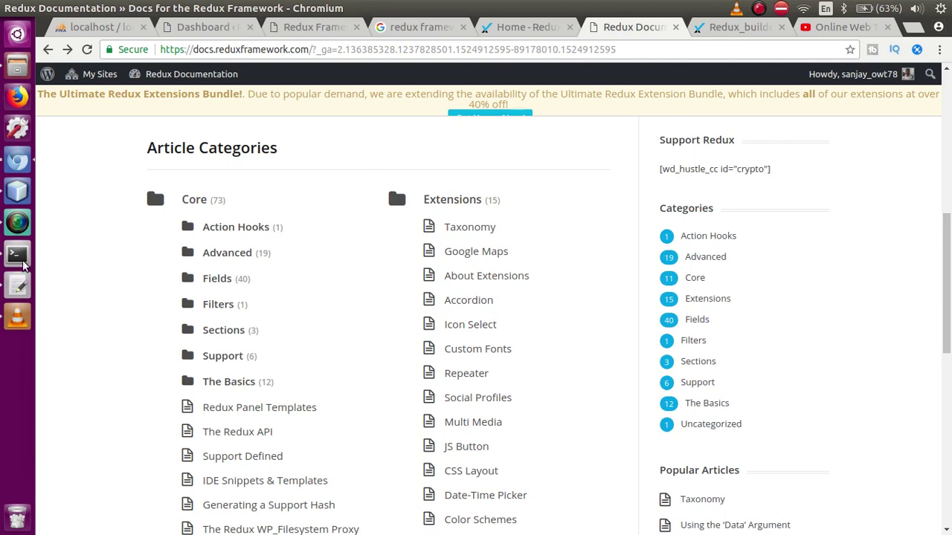
- Return to redux_intro.txt in gedit and highlight the first two tutorial topics again
click(17, 285)
drag(331, 360, 527, 363)
drag(392, 380, 261, 380)
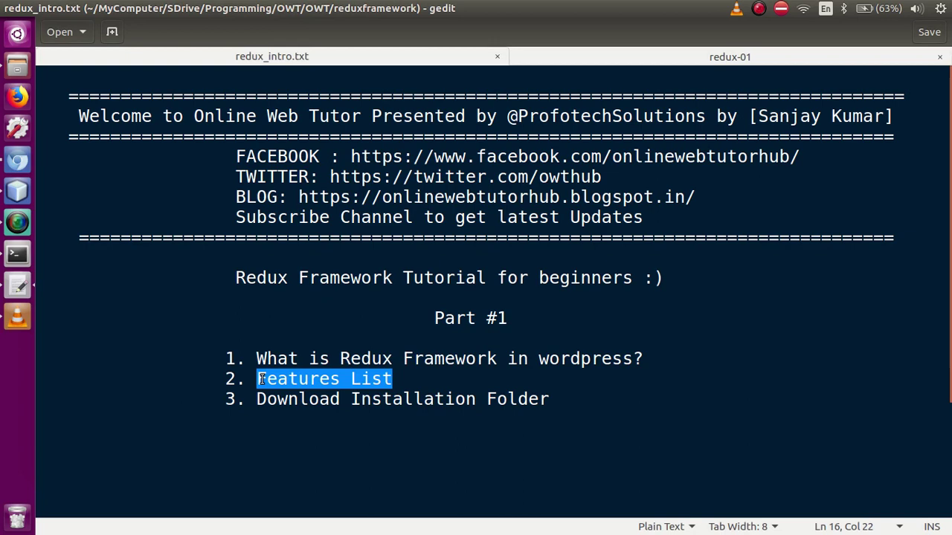
- In redux-01, add the line "5. Look and feel something like Premium theme" to the Features list and save the file
click(638, 60)
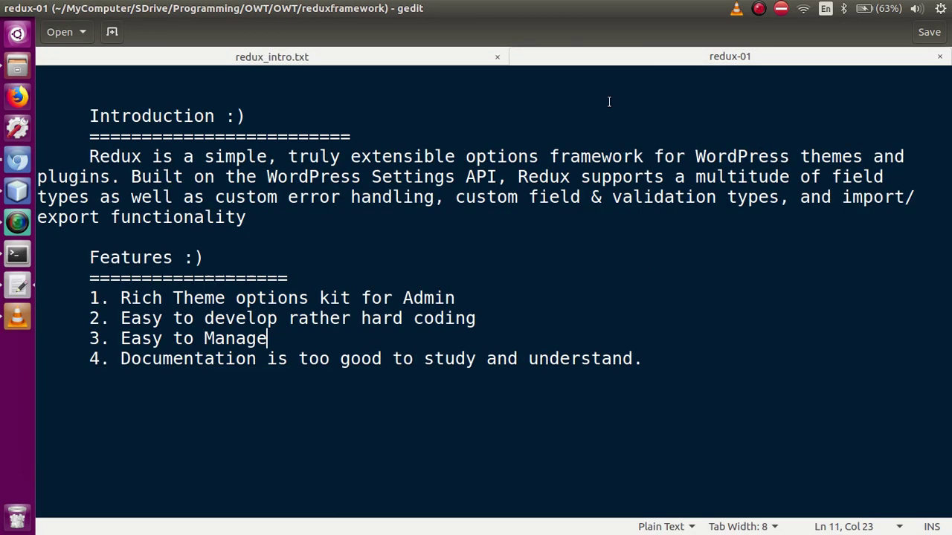
click(658, 362)
key(Return)
text(5. L)
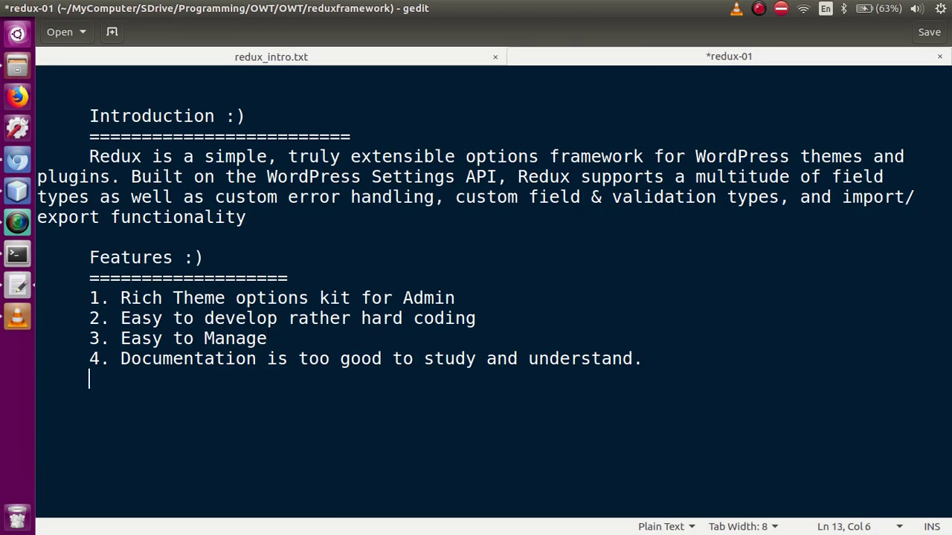
text(oo)
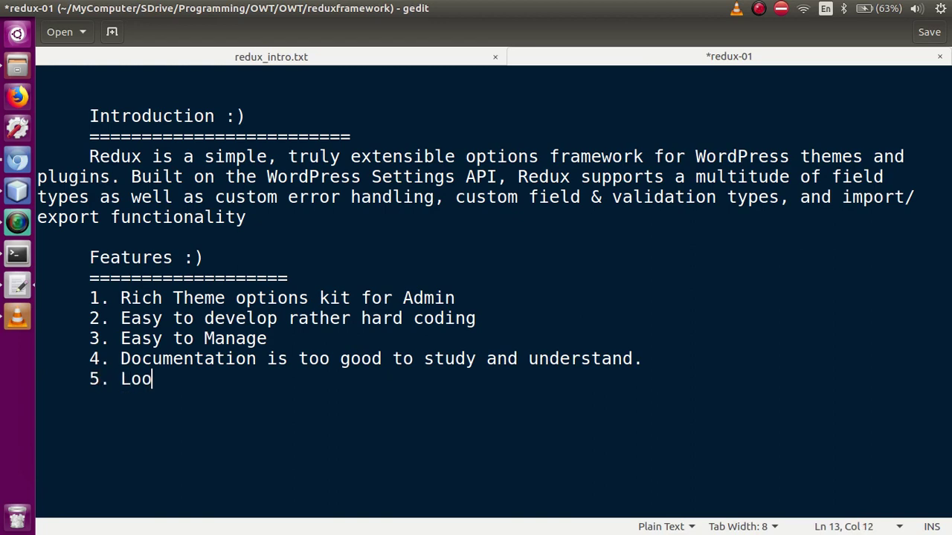
text(k and feel something l)
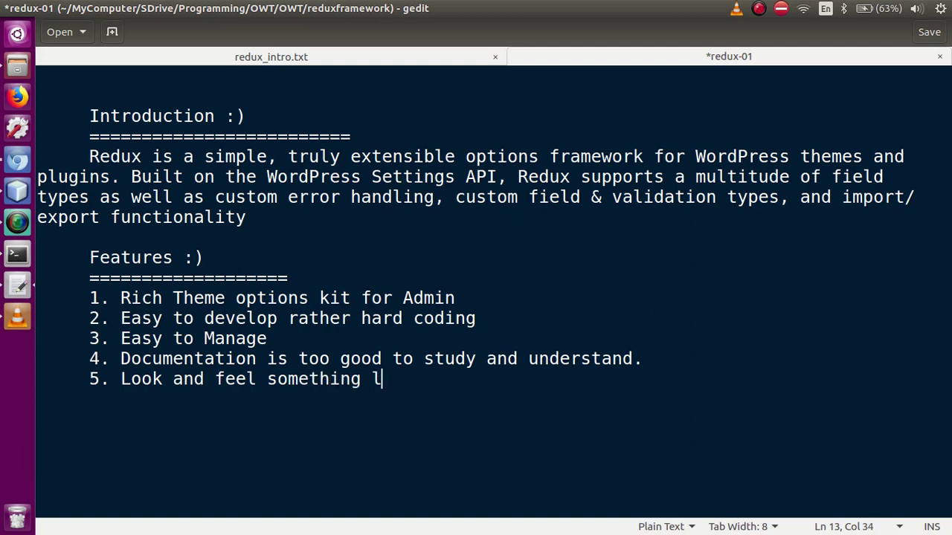
text(ike Pre)
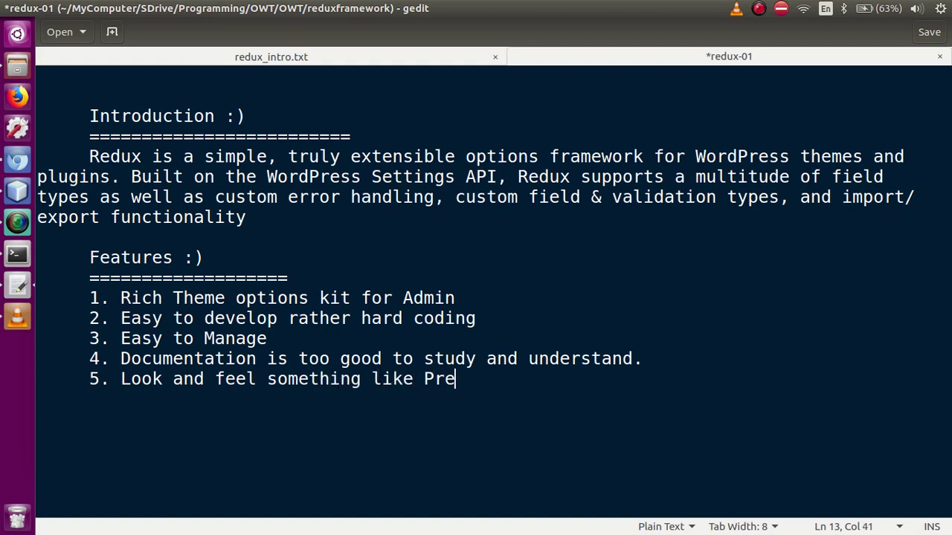
text(mium theme)
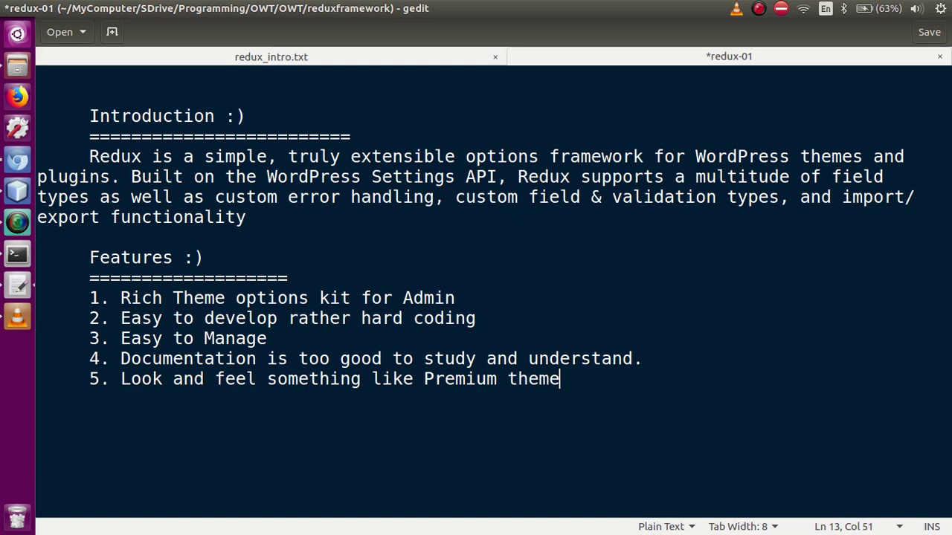
key(ctrl+s)
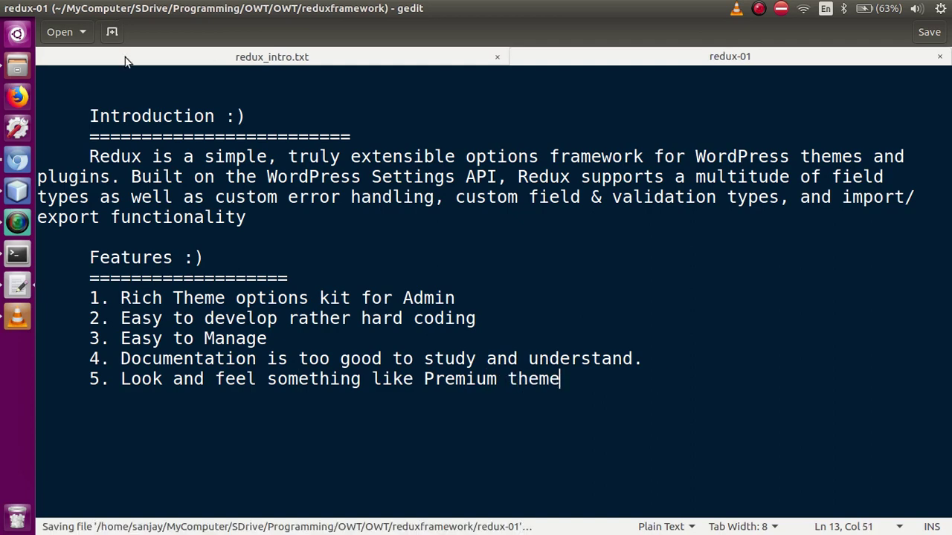
- Switch to Chromium, view the Kickstart your development section of the Redux Documentation, and show the already open Redux Builder page and its address
click(18, 159)
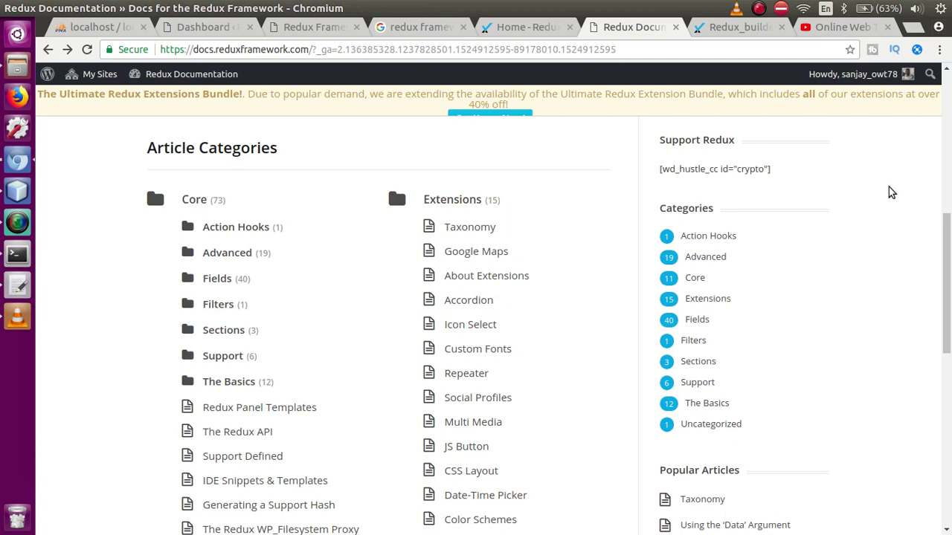
scroll(888, 191, up, 5)
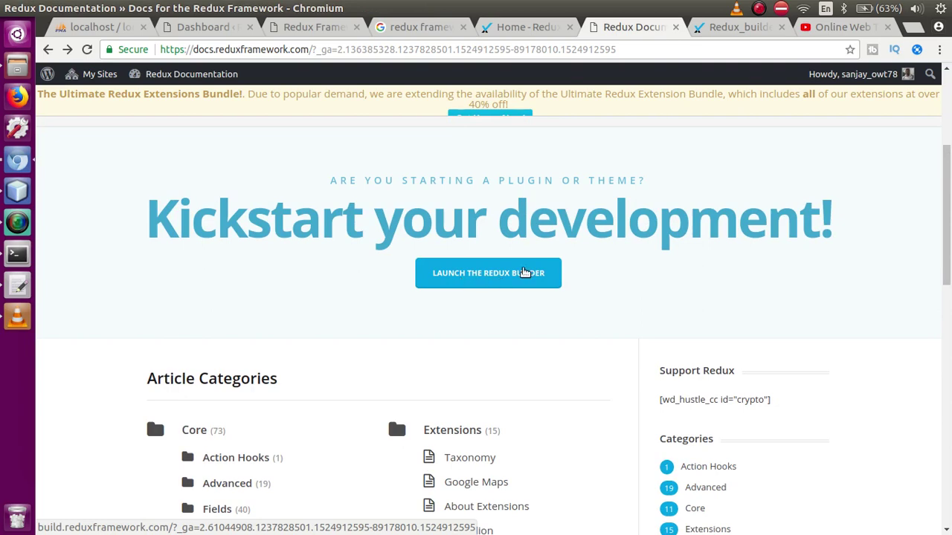
click(718, 28)
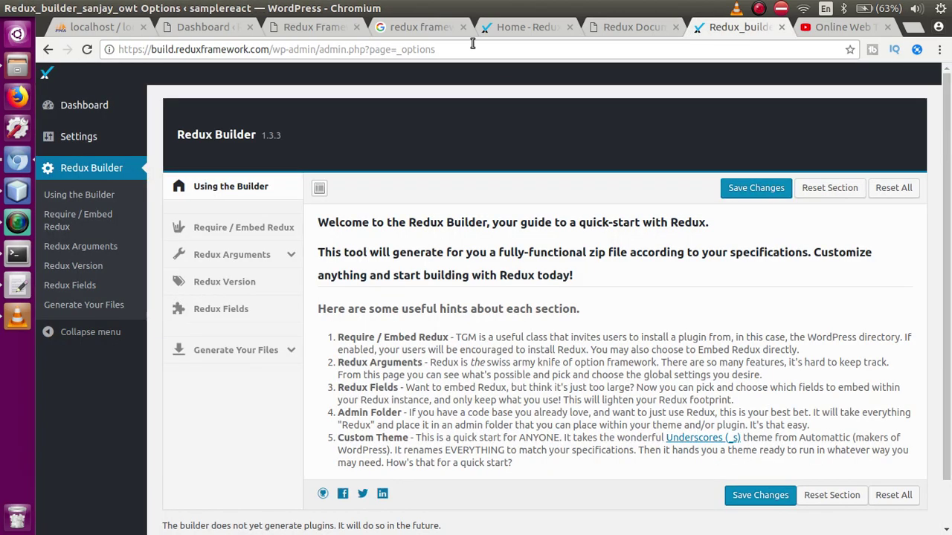
drag(269, 50, 116, 52)
click(283, 54)
- Revisit the reduxframework.com homepage and the Redux Documentation page, and examine the Redux Builder's usage hints and sections
click(529, 28)
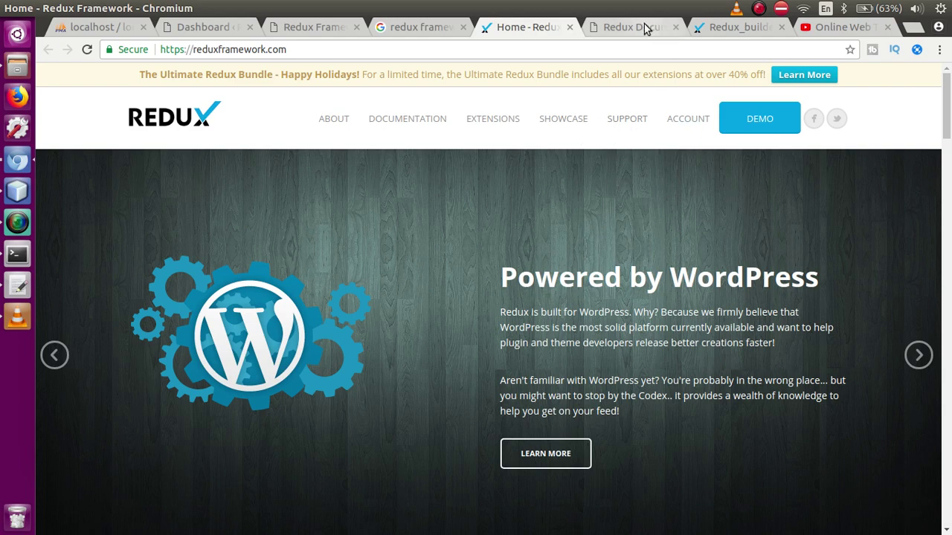
click(592, 27)
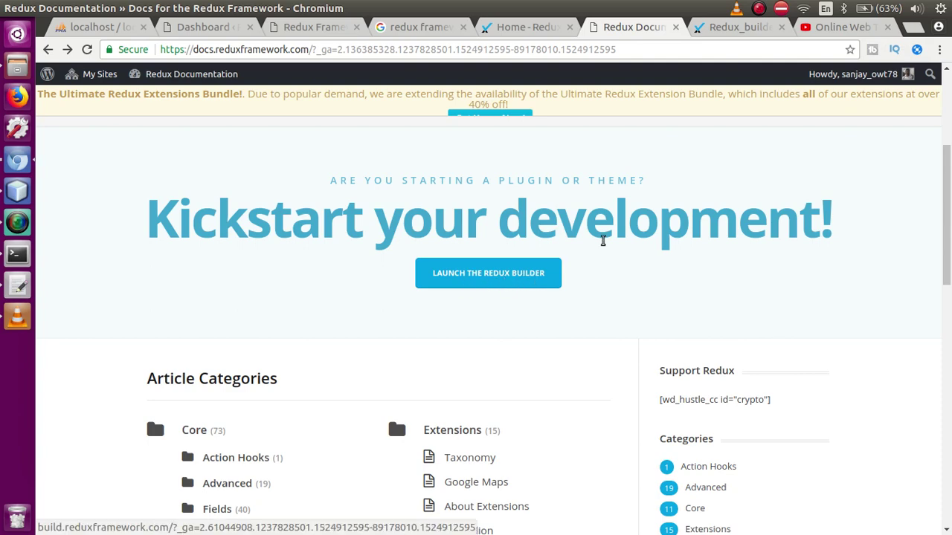
click(718, 28)
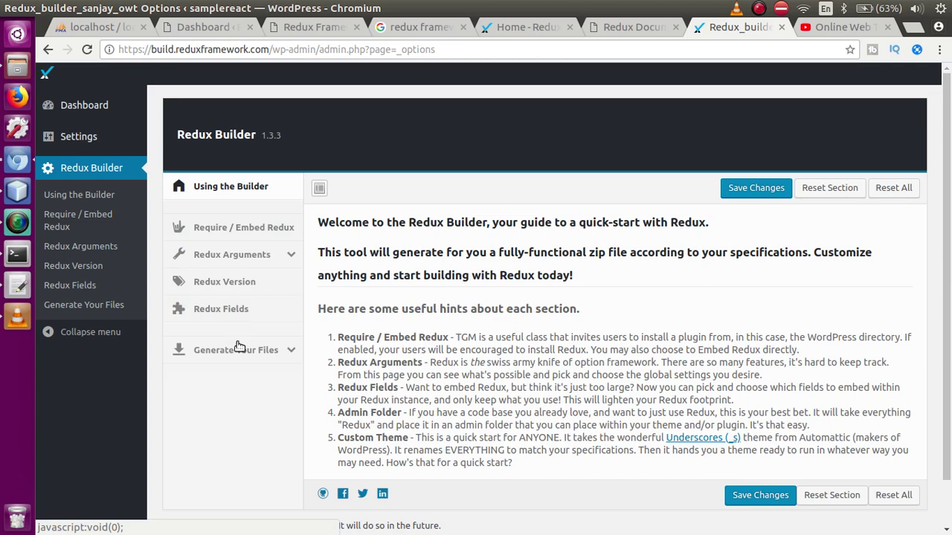
mouse_move(949, 141)
mouse_down()
mouse_move(949, 186)
mouse_move(949, 141)
mouse_up()
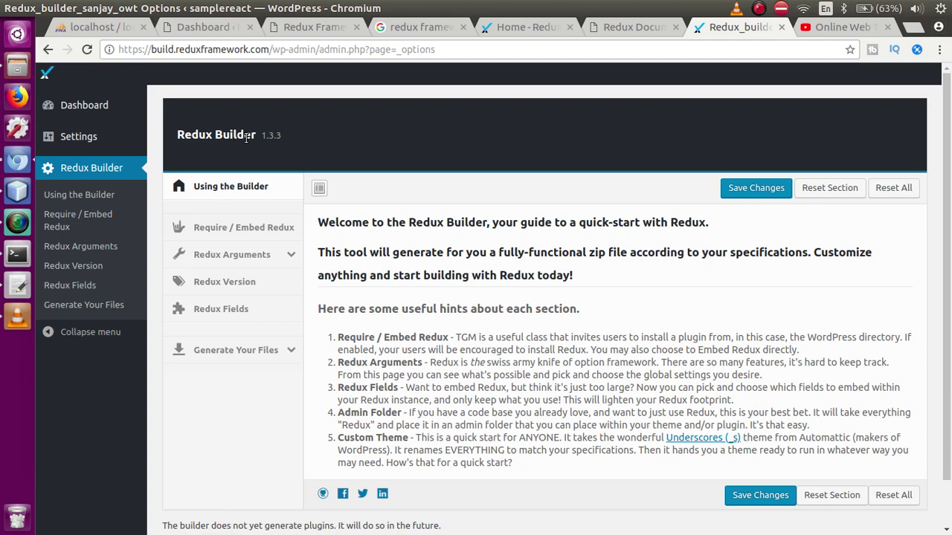
- In the Redux Builder's Require / Embed Redux section, set Use TGM Plugin Activation to Embed Only and save the changes
click(232, 230)
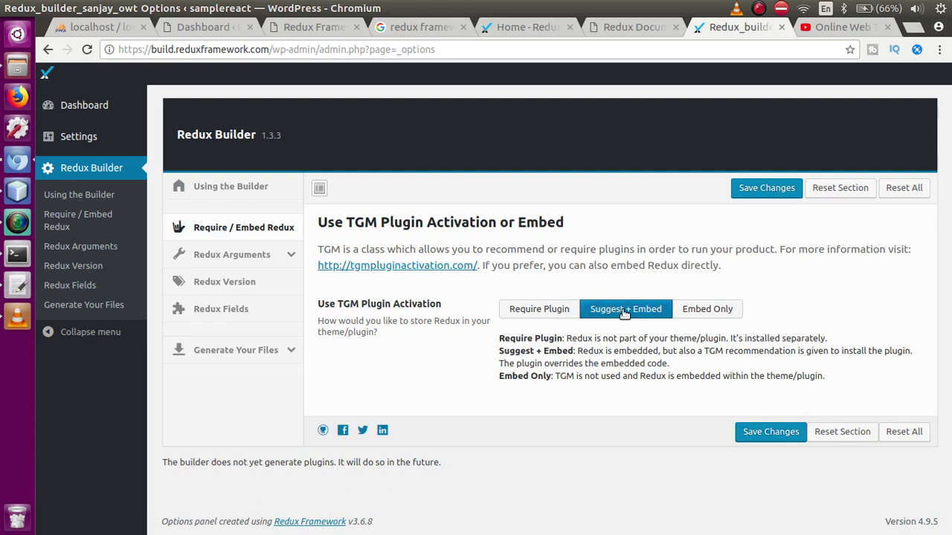
click(716, 309)
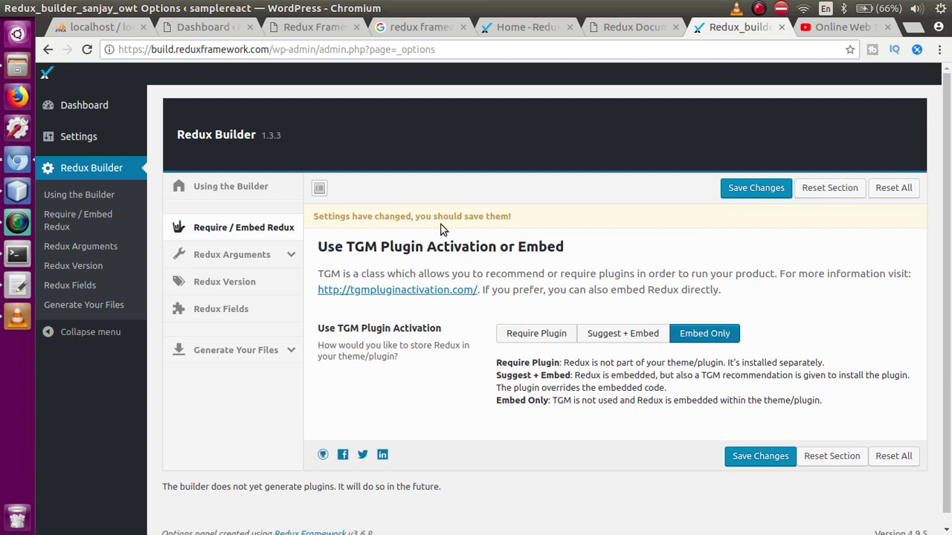
click(747, 193)
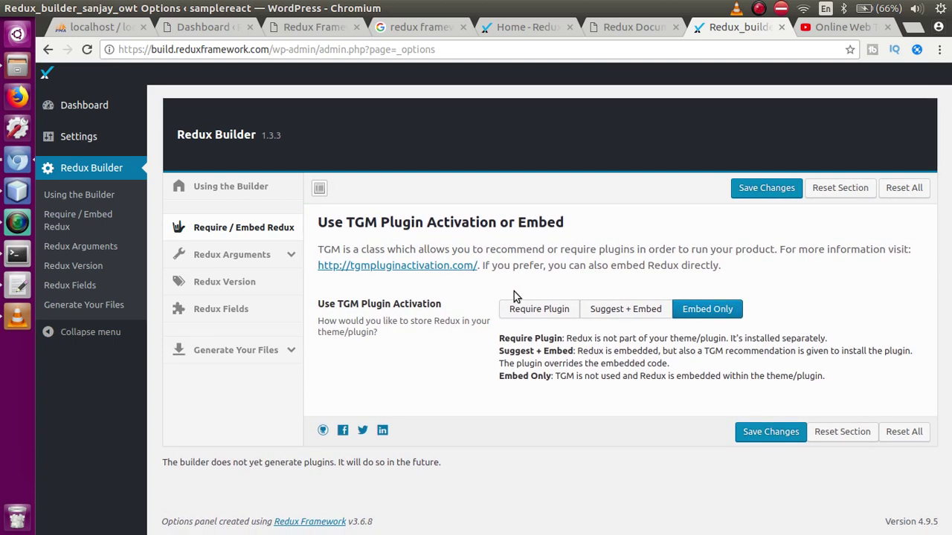
- In the Standard Options of Redux Arguments, replace the opt_name value with onlinewebtutor
click(230, 255)
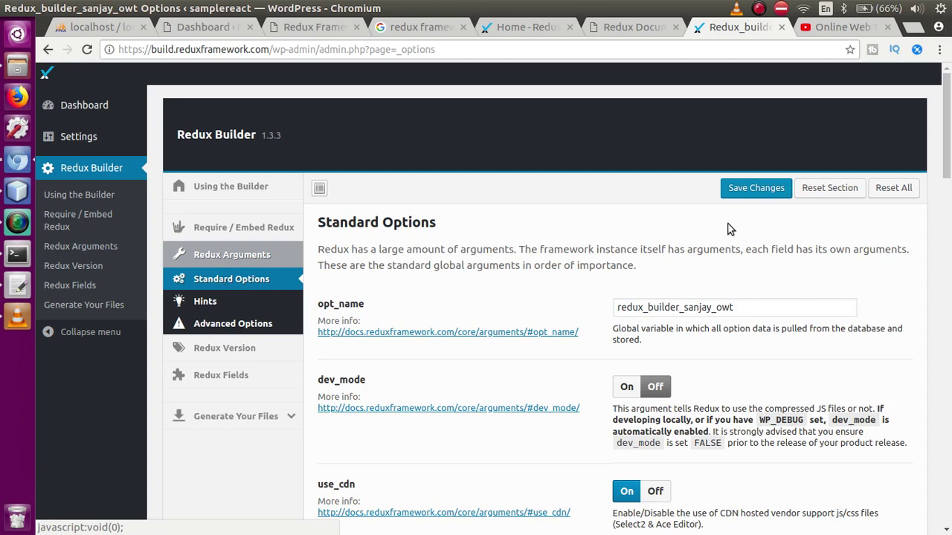
scroll(832, 204, down, 1)
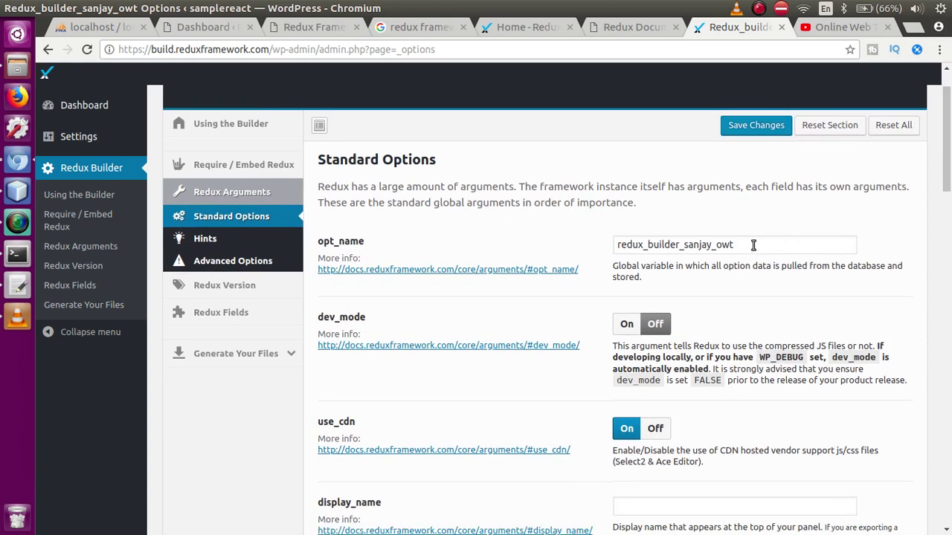
drag(753, 245, 656, 235)
click(679, 229)
drag(769, 245, 602, 248)
key(BackSpace)
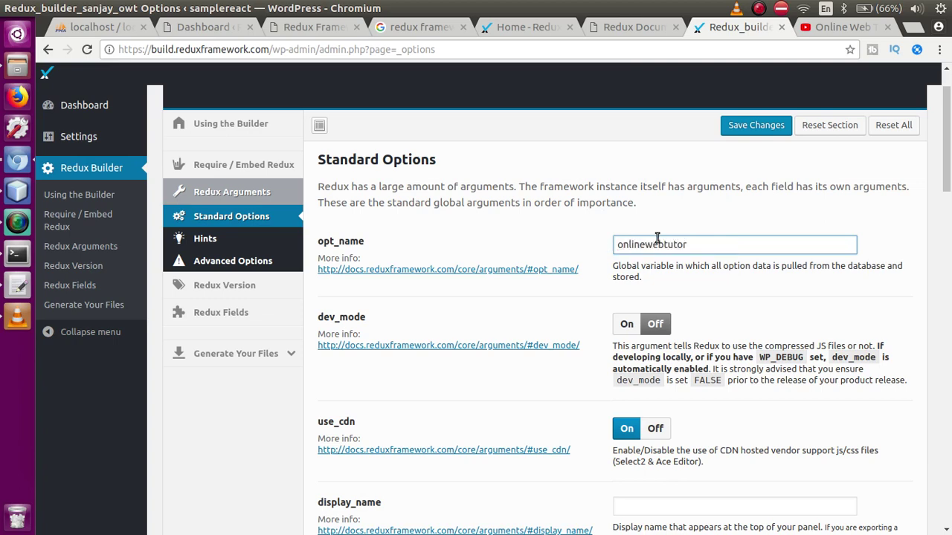
drag(685, 245, 609, 248)
click(680, 219)
- Highlight the new opt_name value to point out the global variable that holds the option data
drag(699, 268, 614, 269)
click(669, 243)
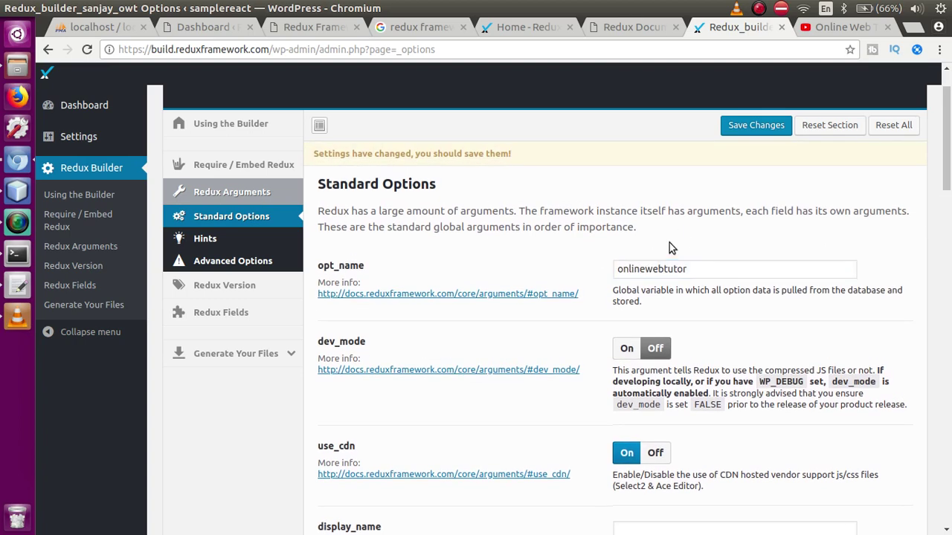
drag(706, 268, 615, 272)
click(678, 244)
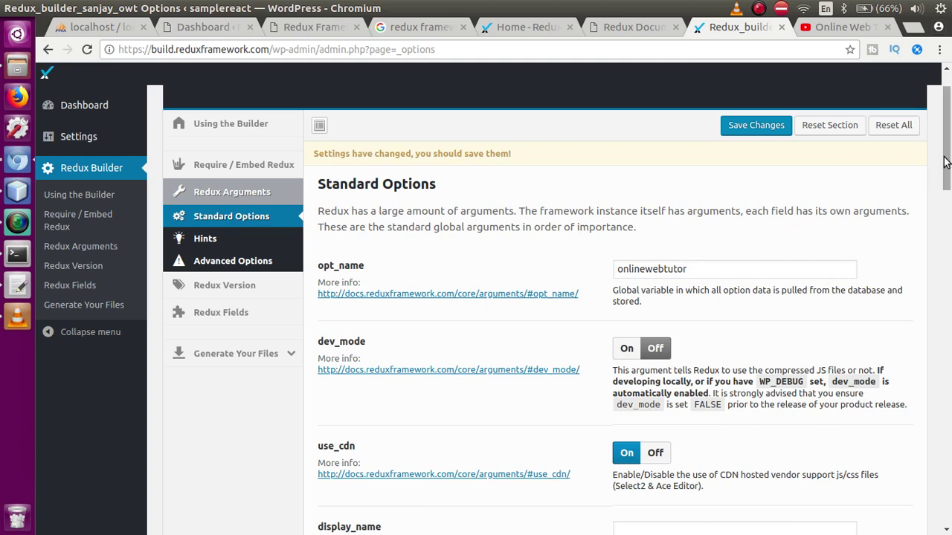
- Turn on the dev_mode argument in the Standard Options
scroll(669, 230, down, 3)
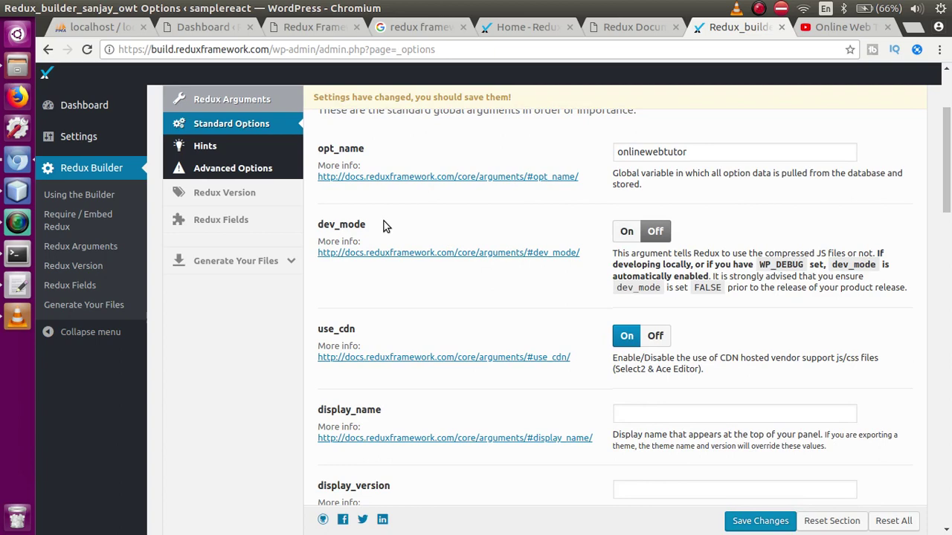
click(622, 232)
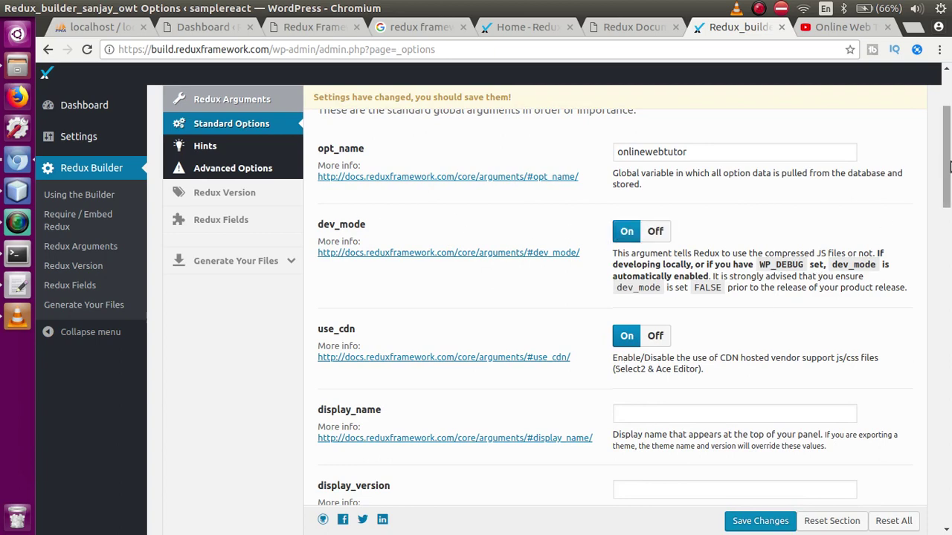
scroll(848, 264, down, 3)
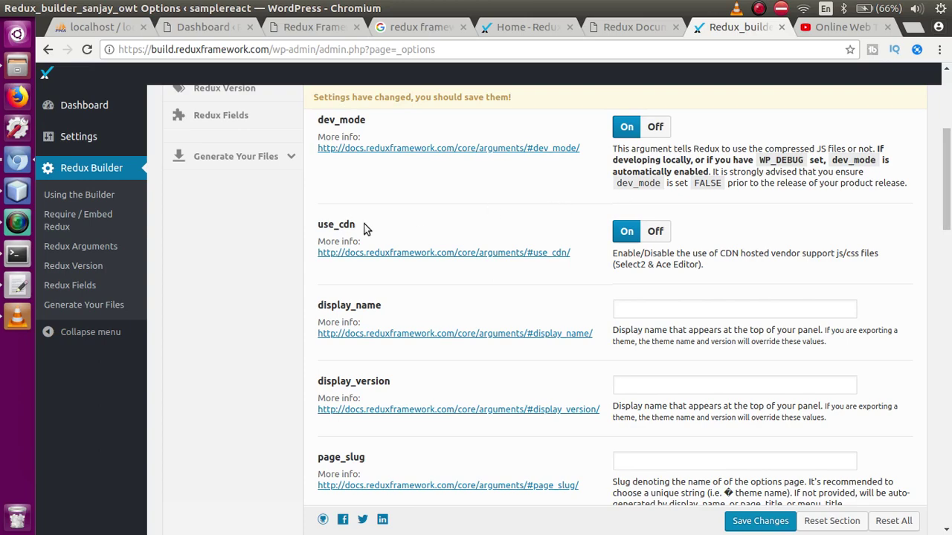
- Set display_name to "OWT Theme Options" and display_version to 1.0.0
drag(948, 188, 948, 386)
scroll(931, 344, up, 2)
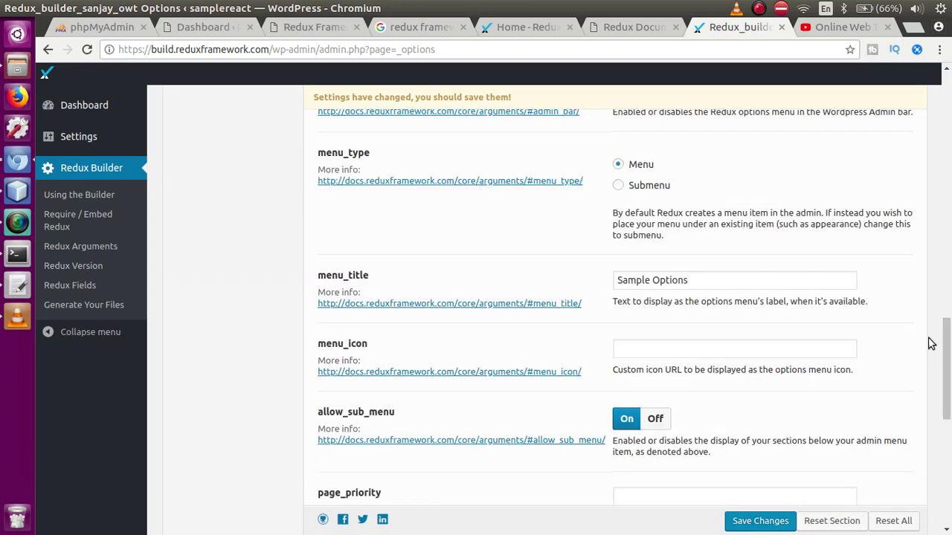
drag(946, 349, 948, 188)
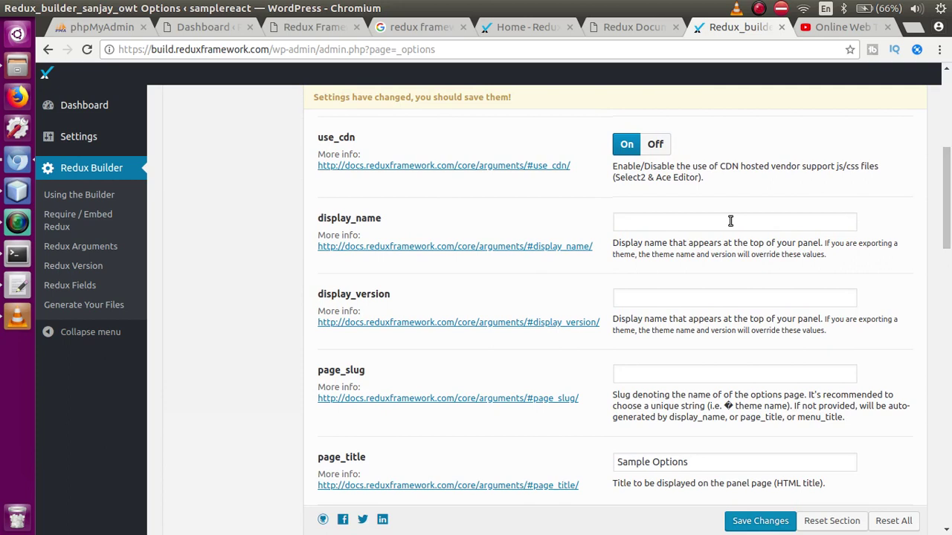
click(730, 221)
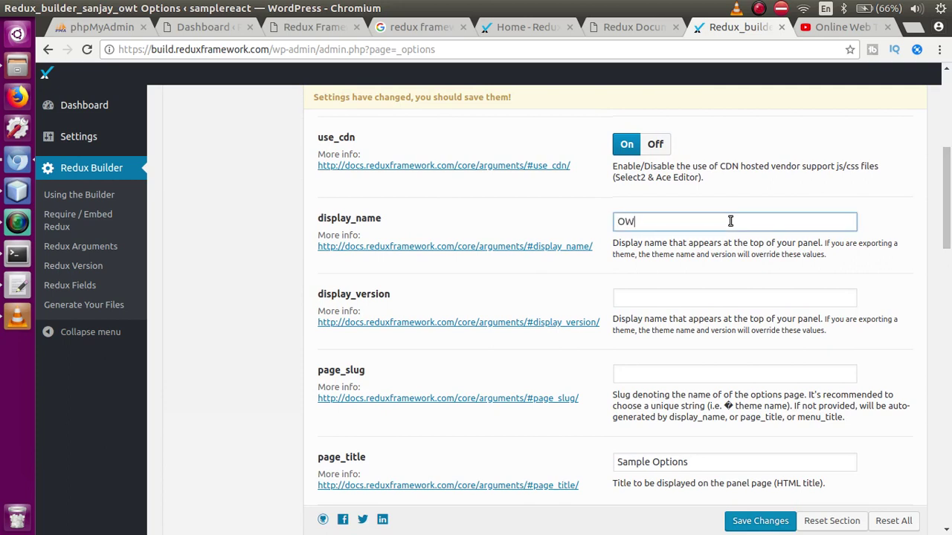
text(OWT Theme Options)
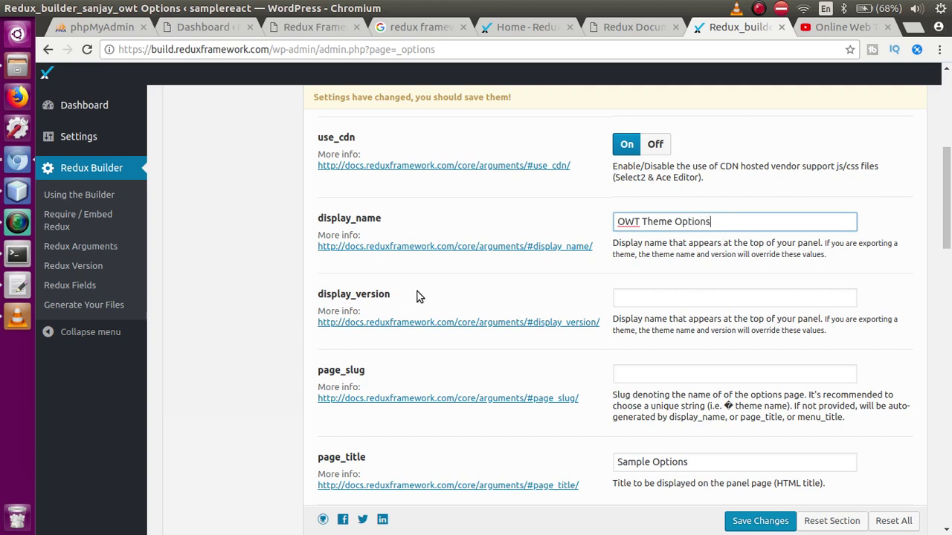
click(635, 298)
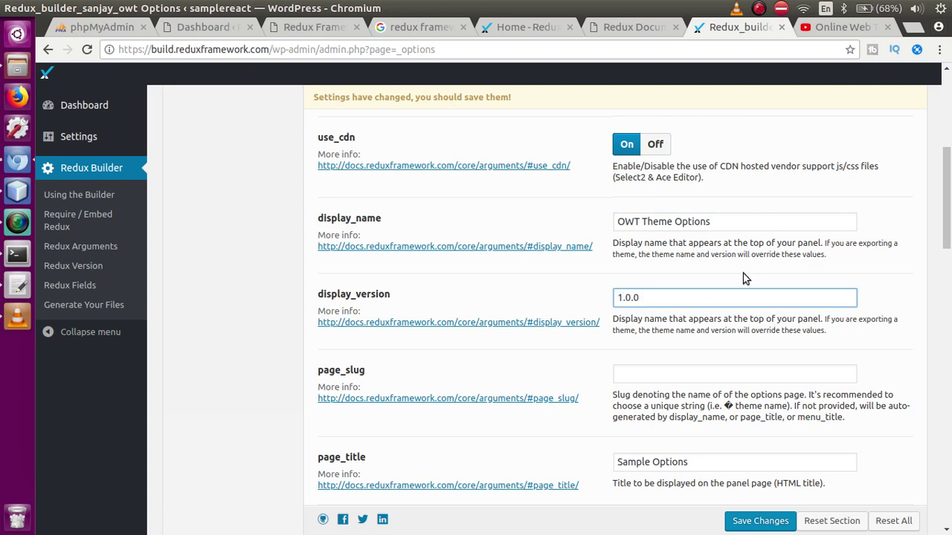
- Set page_slug to owt-options and replace the page_title with "Online Web tutor Options"
drag(948, 165, 949, 182)
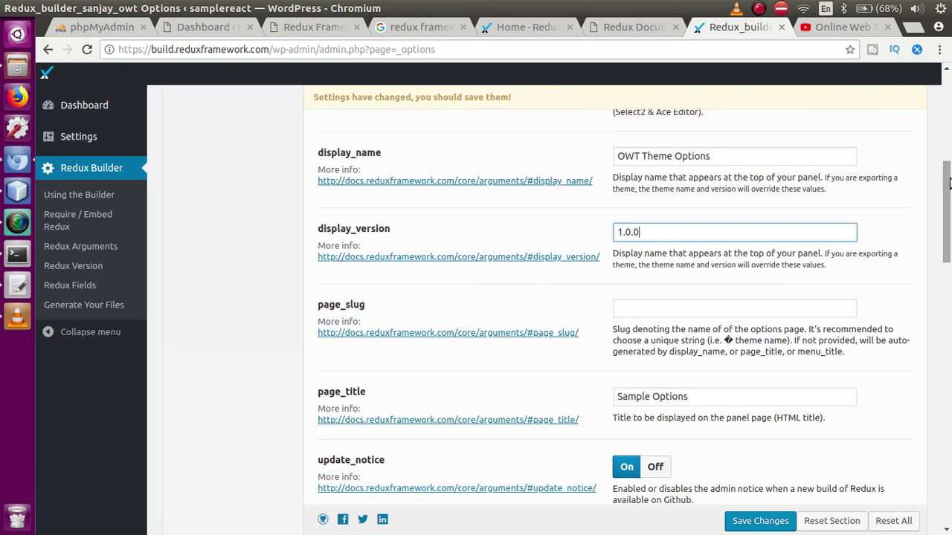
click(653, 309)
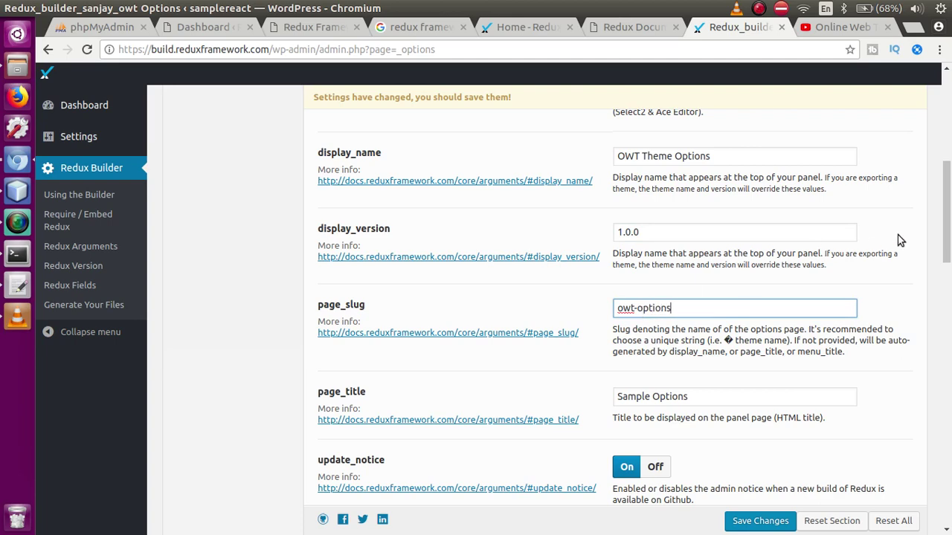
drag(947, 226, 948, 254)
drag(724, 285, 595, 291)
key(BackSpace)
text(Onl)
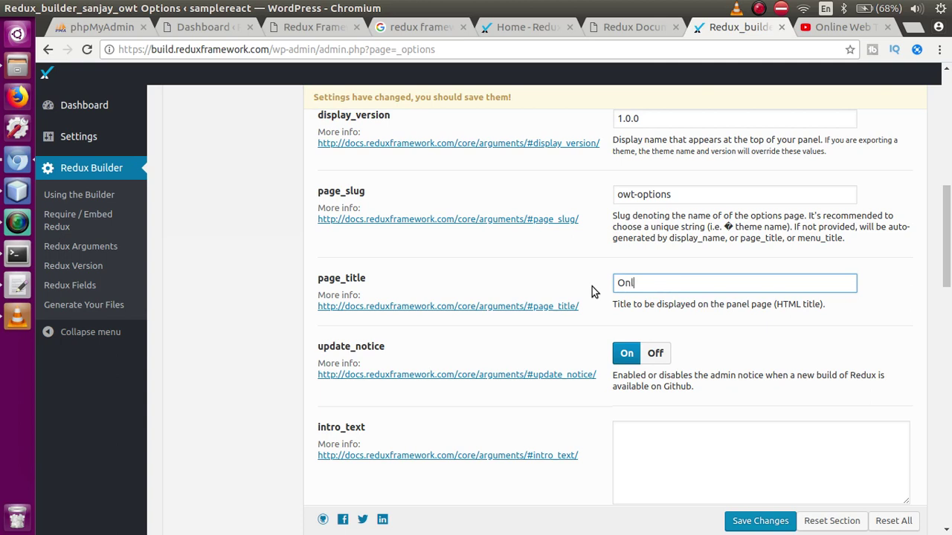
text(ine Web tutor Options)
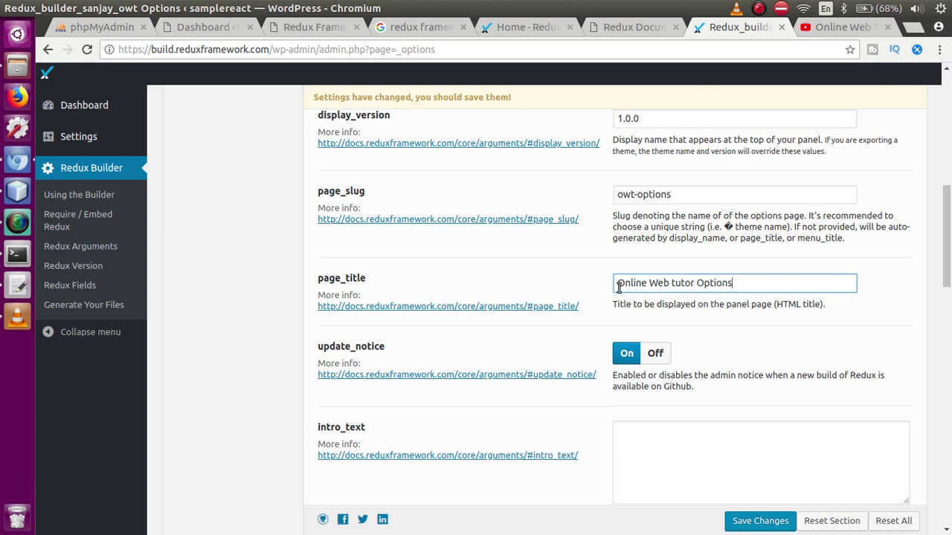
drag(950, 225, 947, 328)
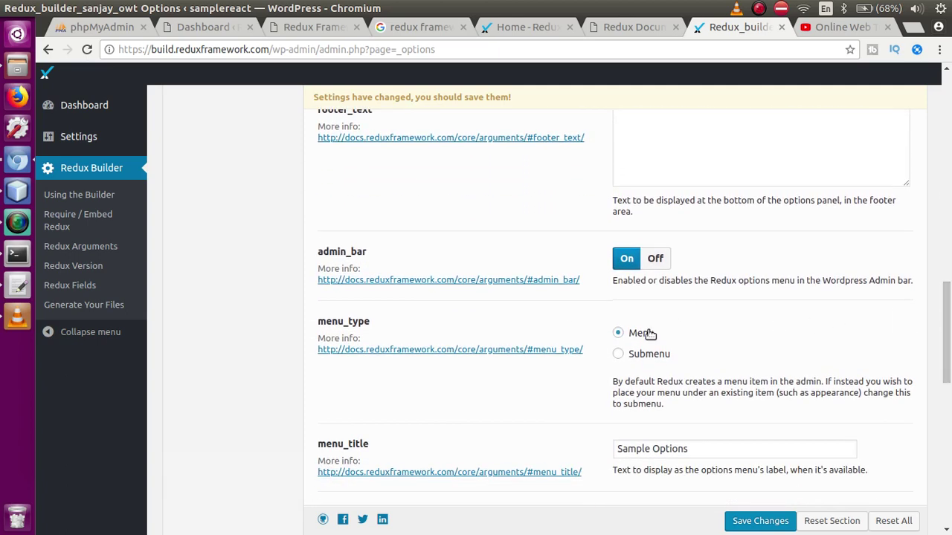
- Try the Submenu option for menu_type and show the Appearance submenu on the local site's dashboard as an example
mouse_move(948, 300)
mouse_down()
mouse_move(948, 338)
mouse_move(947, 310)
mouse_up()
click(620, 311)
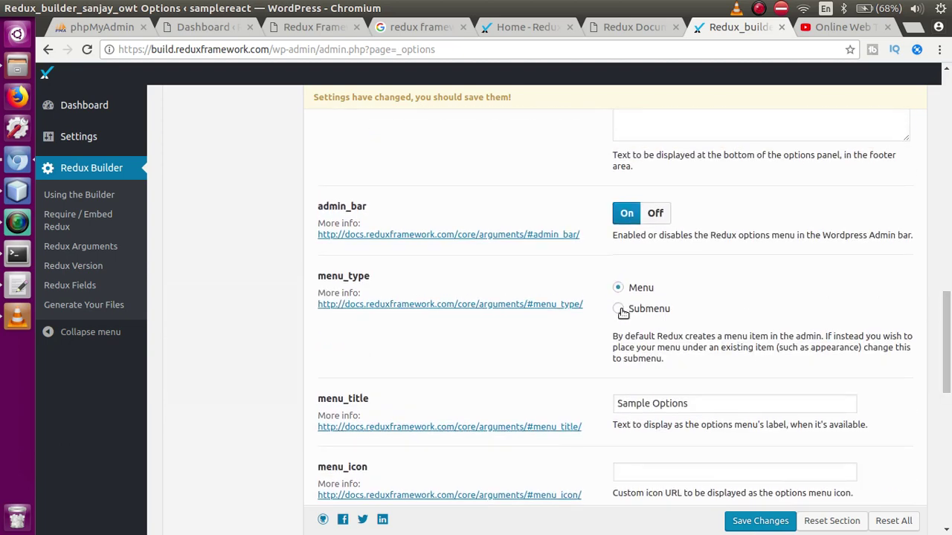
drag(950, 327, 949, 355)
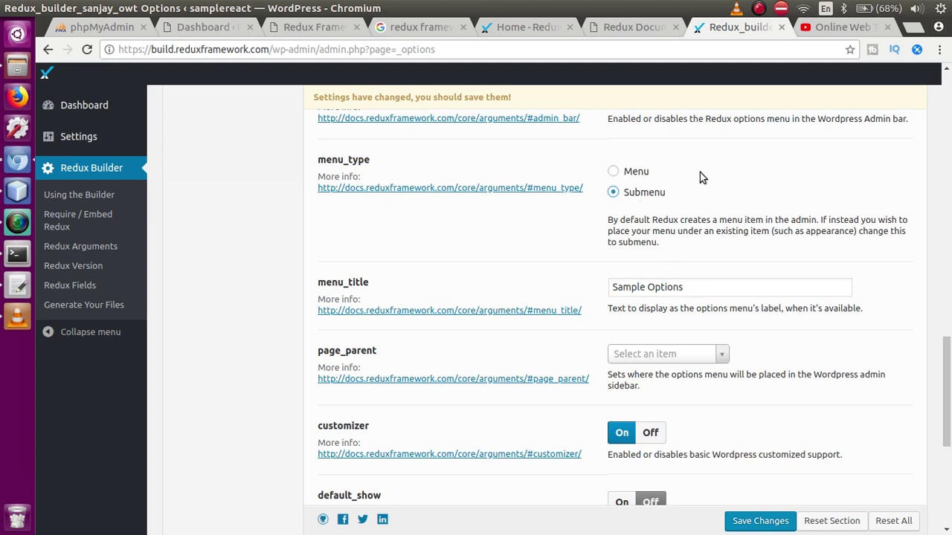
click(196, 27)
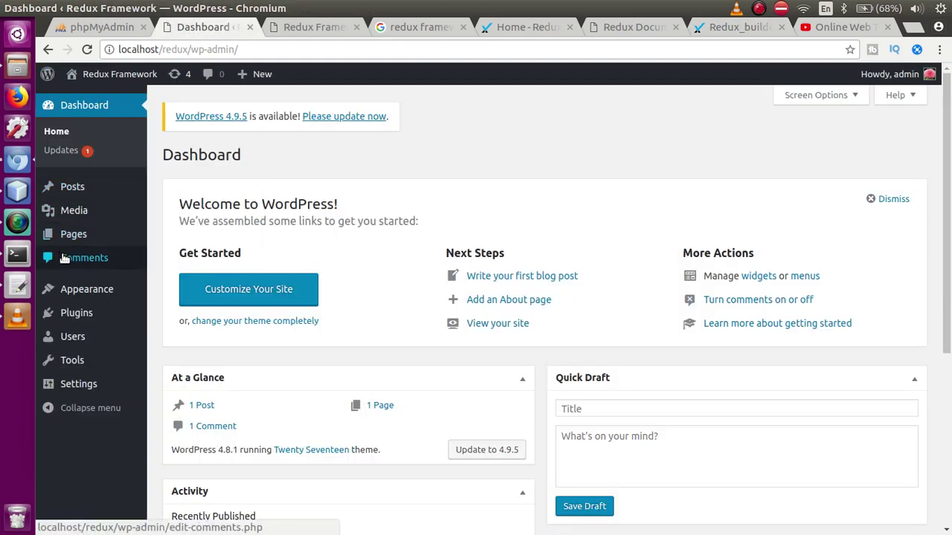
mouse_move(97, 298)
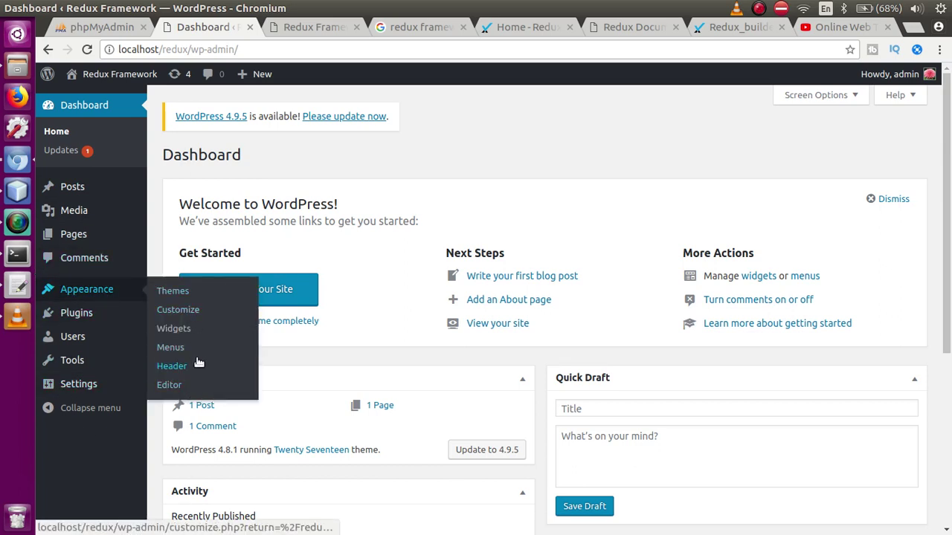
click(747, 31)
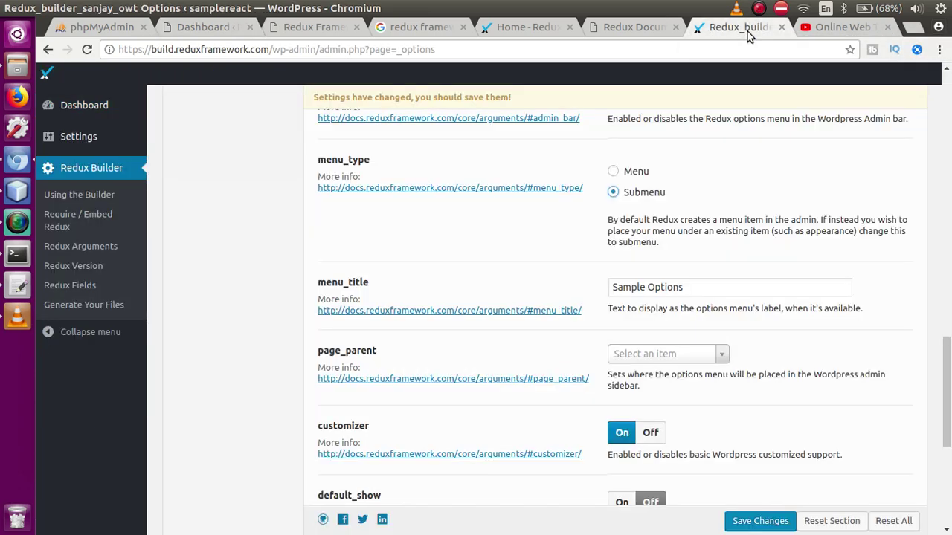
- Switch menu_type to Menu and look at the local dashboard's sidebar, where a top-level menu would be placed
click(629, 176)
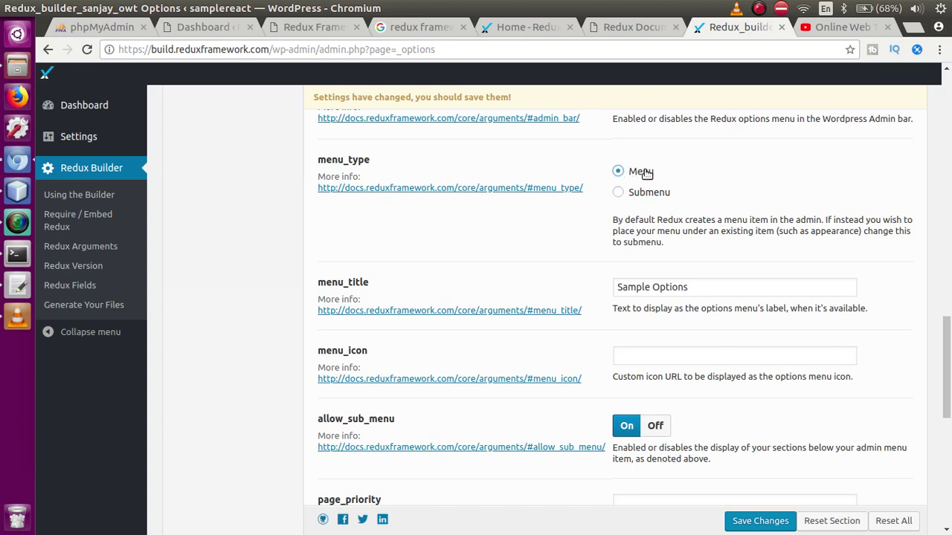
click(206, 27)
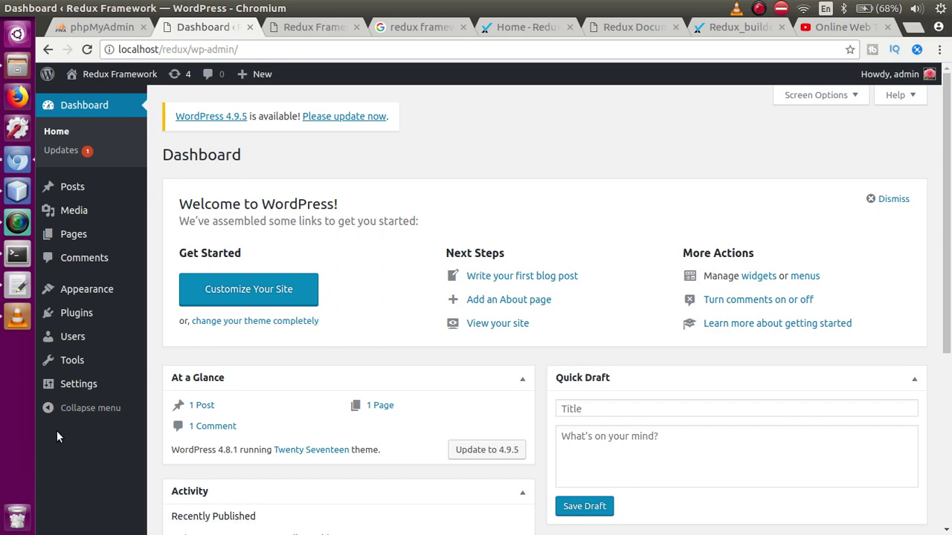
click(645, 30)
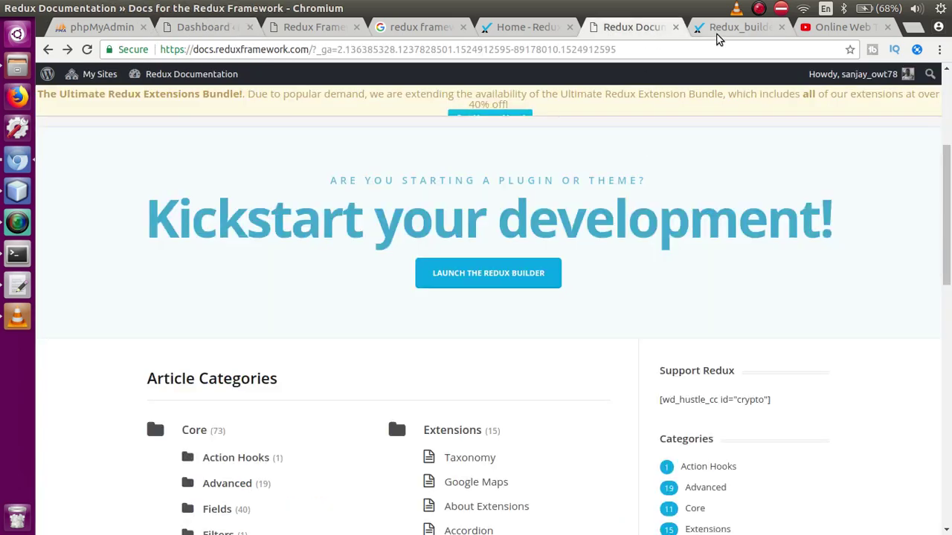
click(736, 27)
- Try menu_type as Submenu, browse the page_parent choices, and compare them with the local dashboard's menu items
click(646, 195)
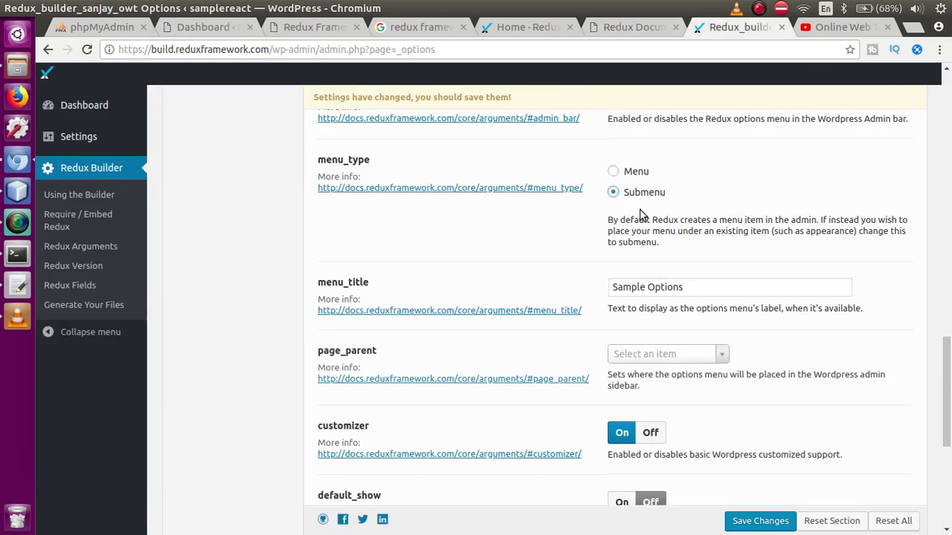
click(666, 357)
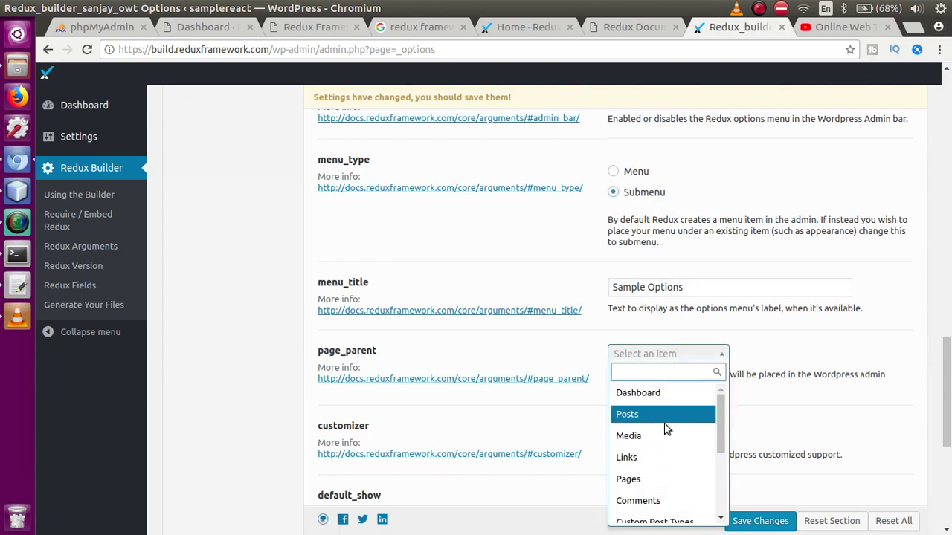
drag(720, 427, 720, 455)
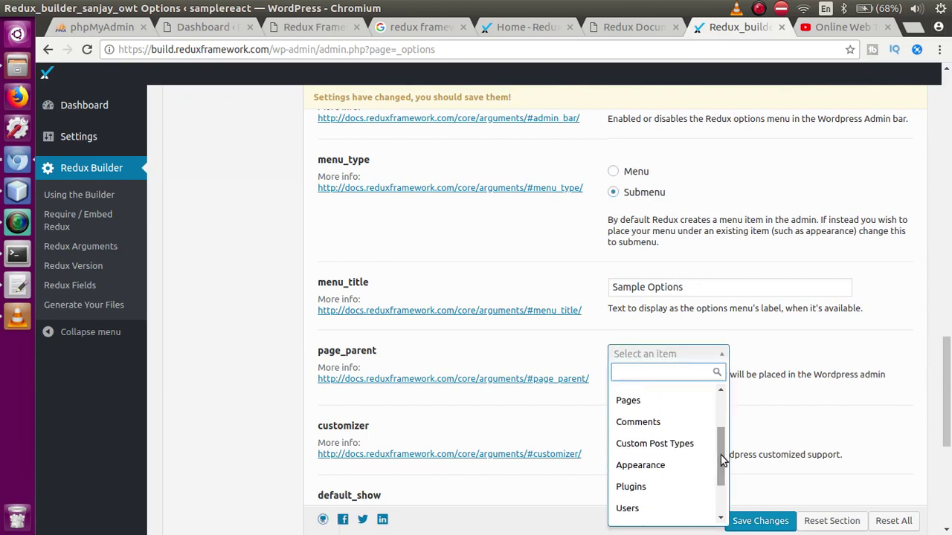
click(215, 33)
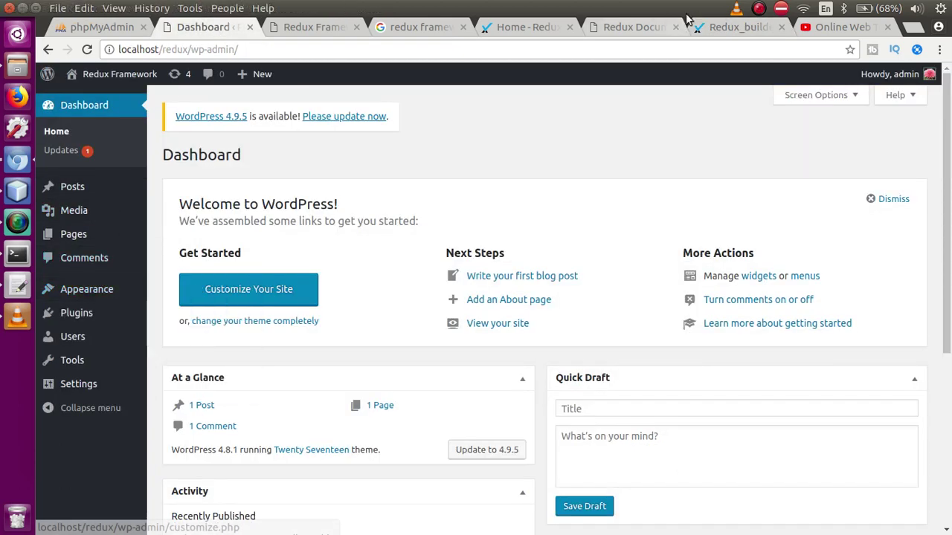
click(655, 27)
click(732, 26)
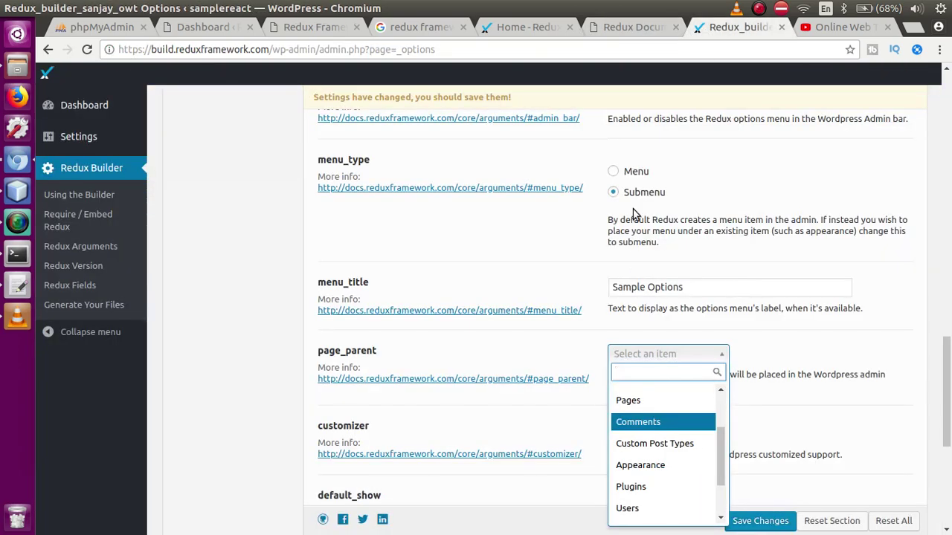
- Set menu_type to Menu and replace the menu_title with "Online Web Tutor Options"
click(631, 173)
click(631, 174)
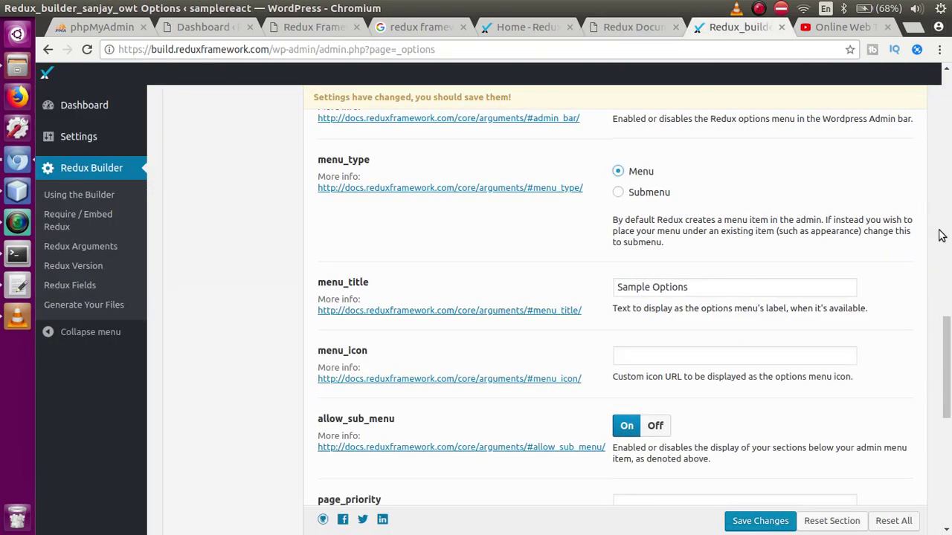
drag(947, 364, 947, 386)
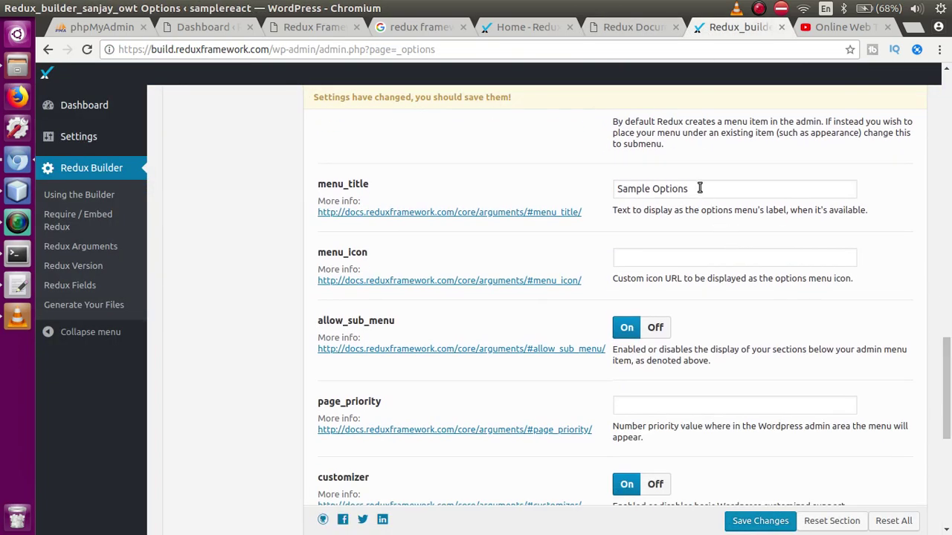
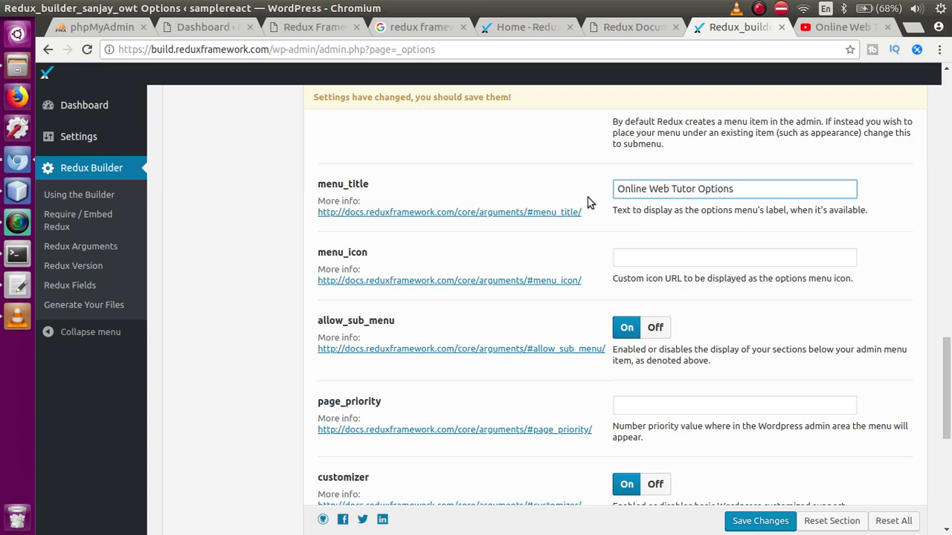
click(740, 254)
- Recheck the opt_name value and save the changes to the Standard Options
drag(949, 360, 948, 123)
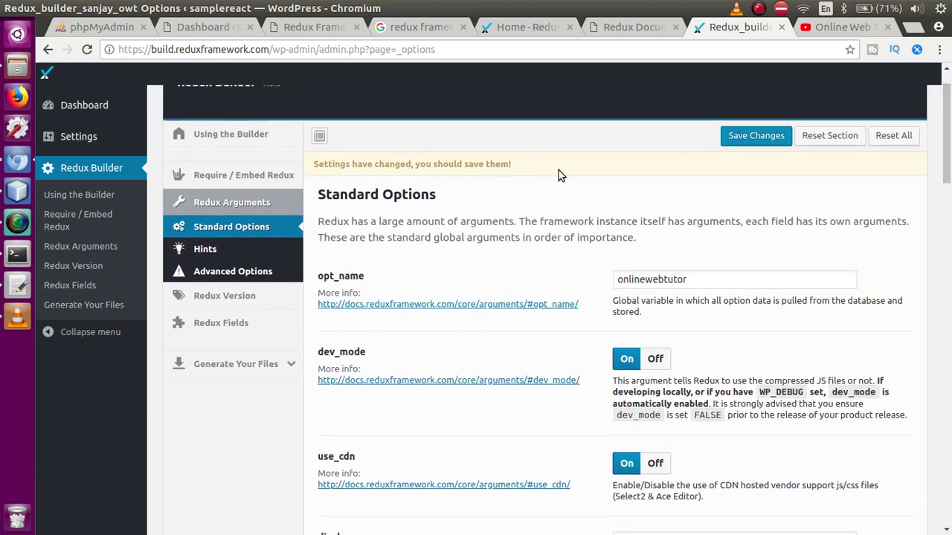
click(690, 279)
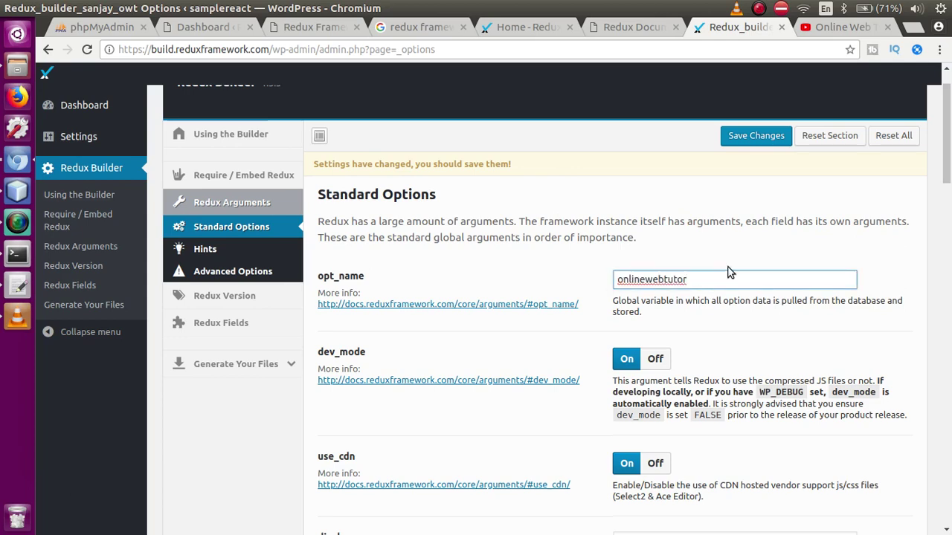
click(664, 262)
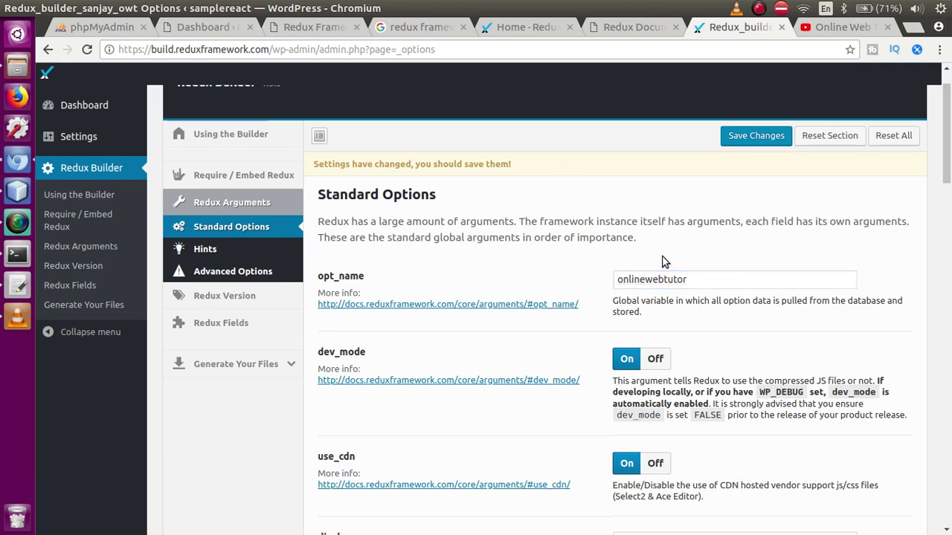
drag(949, 131, 948, 463)
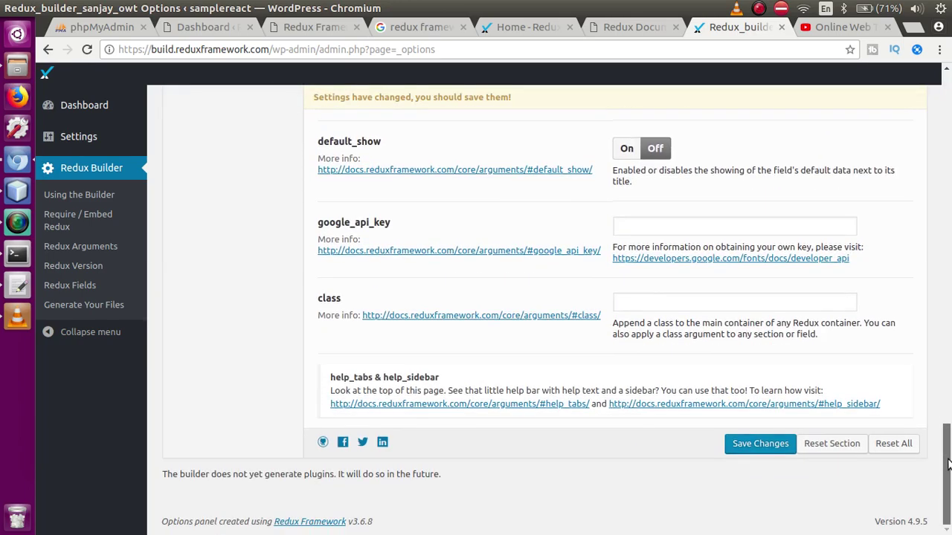
click(777, 448)
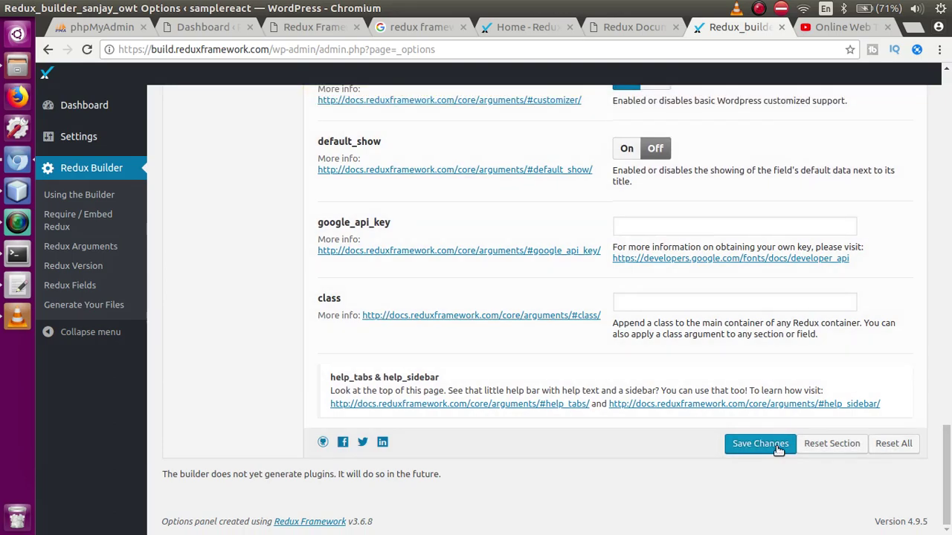
- Look through the Hints, Advanced Options, Redux Version and Redux Fields settings of the builder
drag(949, 442, 949, 81)
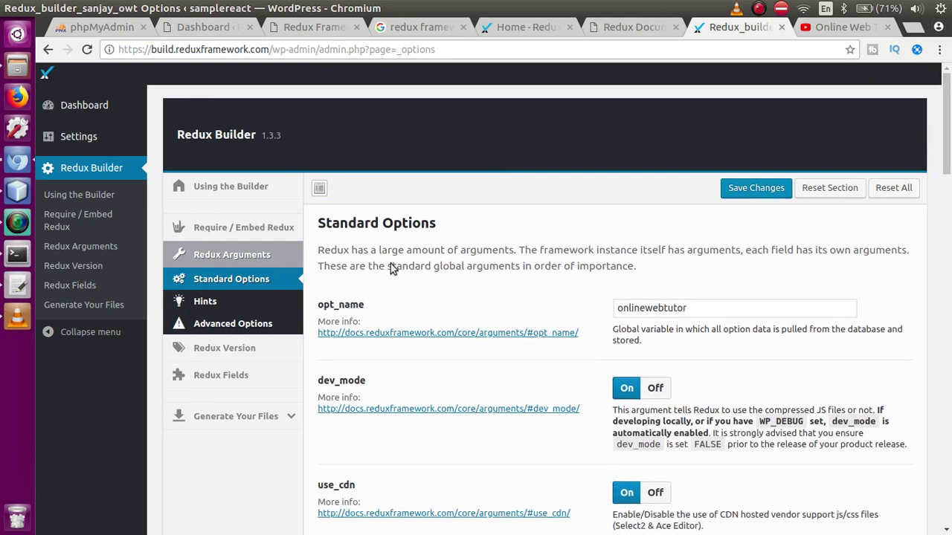
click(205, 301)
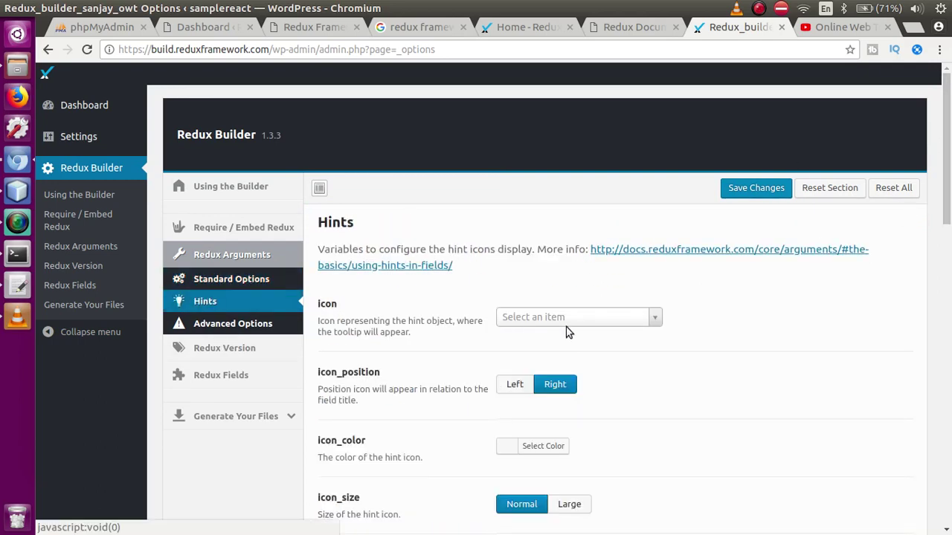
click(220, 326)
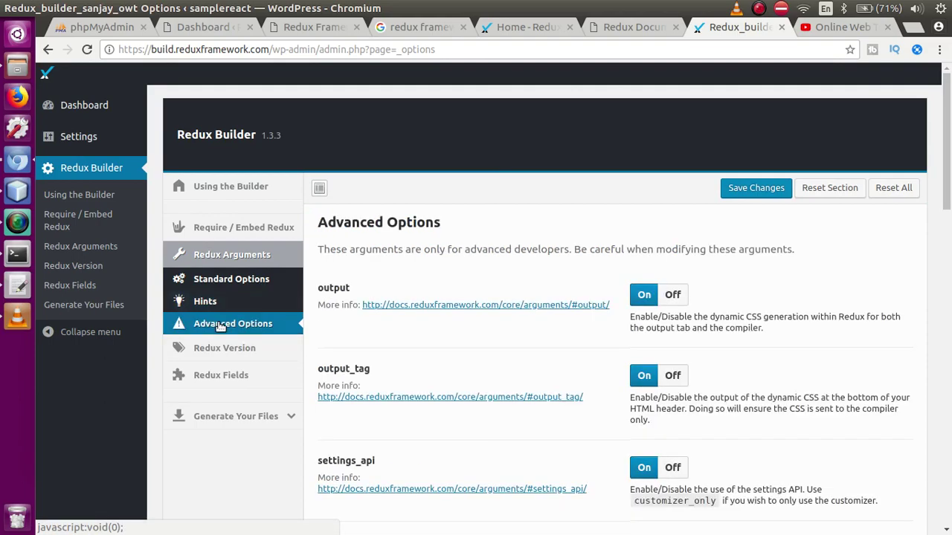
drag(945, 145, 944, 82)
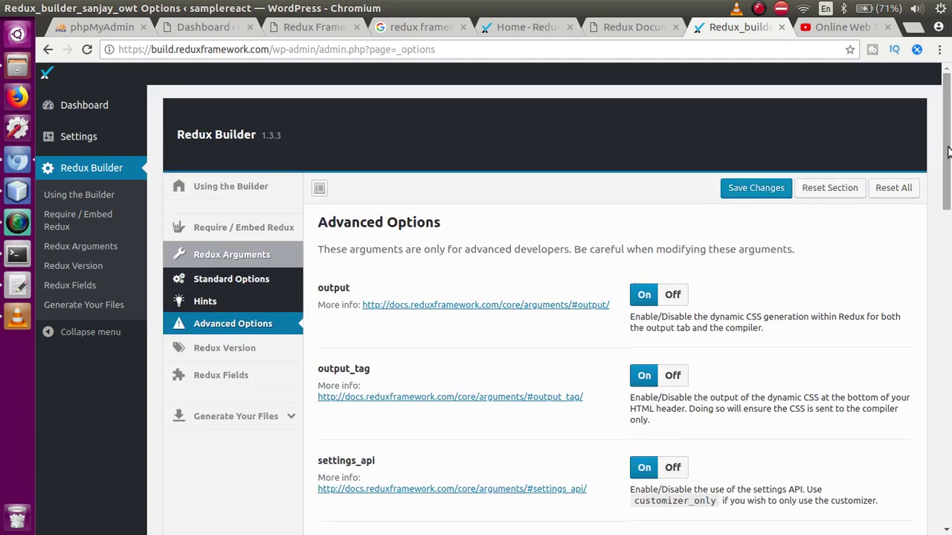
click(249, 348)
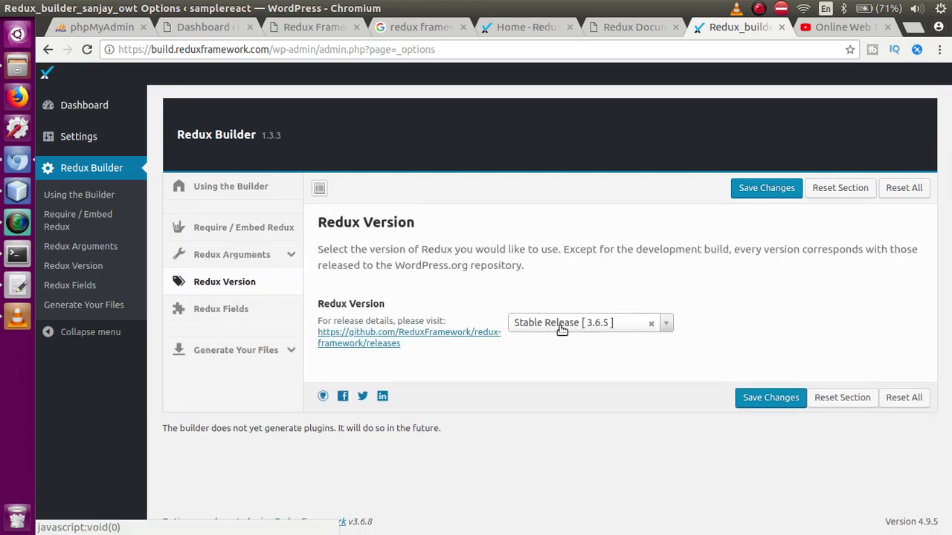
click(227, 314)
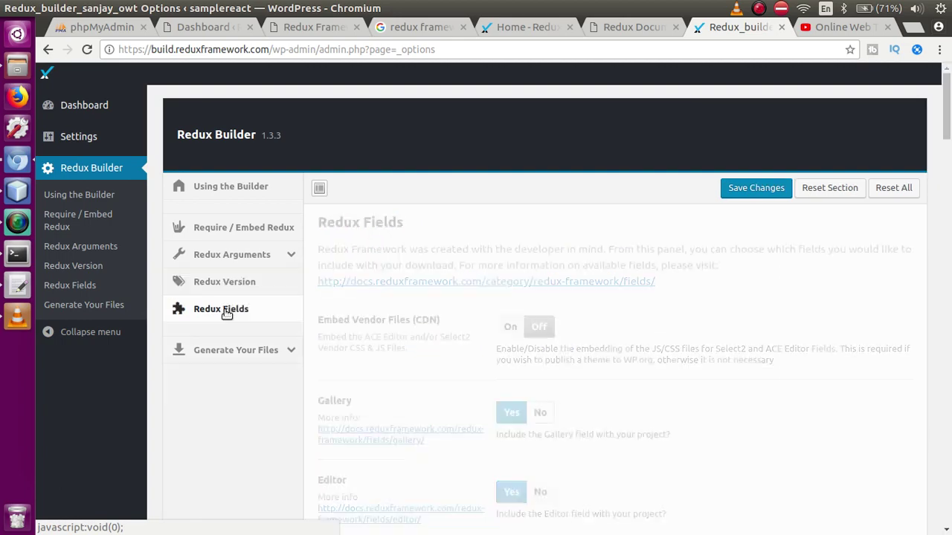
mouse_move(947, 106)
mouse_down()
mouse_move(949, 182)
mouse_move(949, 97)
mouse_up()
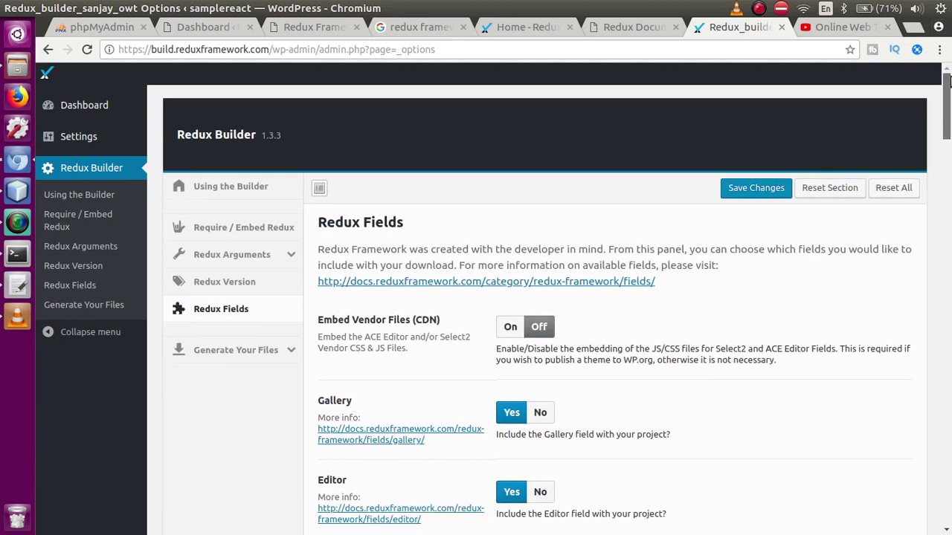
- Highlight the admin-init.php include path in the Admin Folder export section and generate the admin folder
click(227, 355)
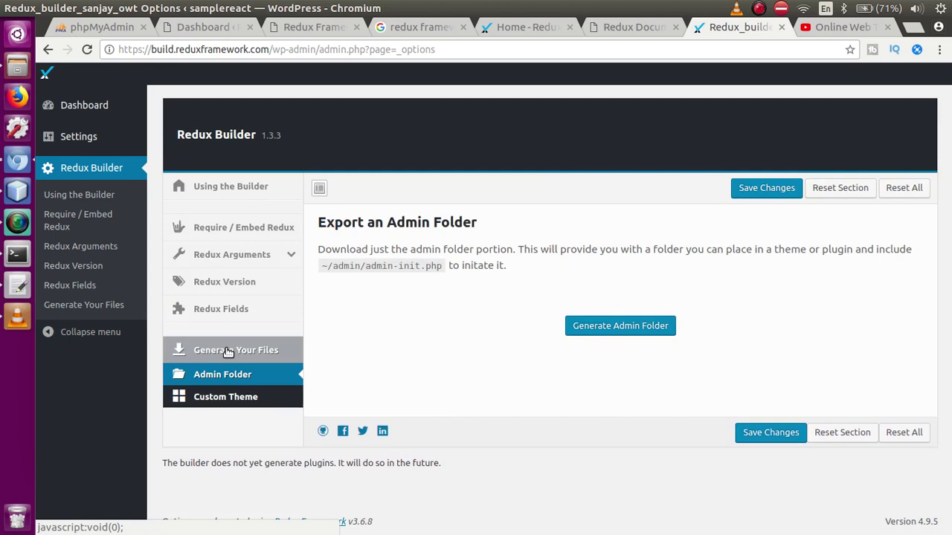
drag(442, 265, 340, 275)
click(570, 267)
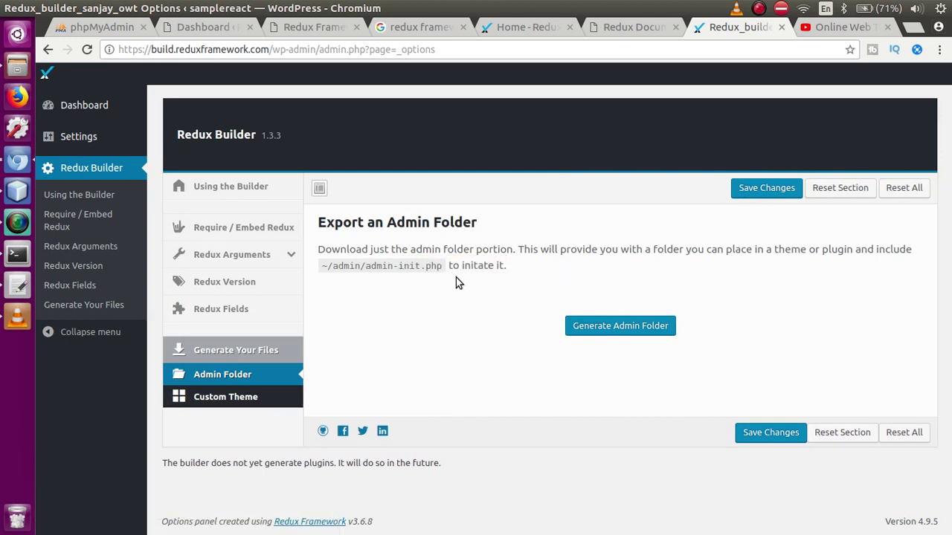
drag(444, 267, 335, 269)
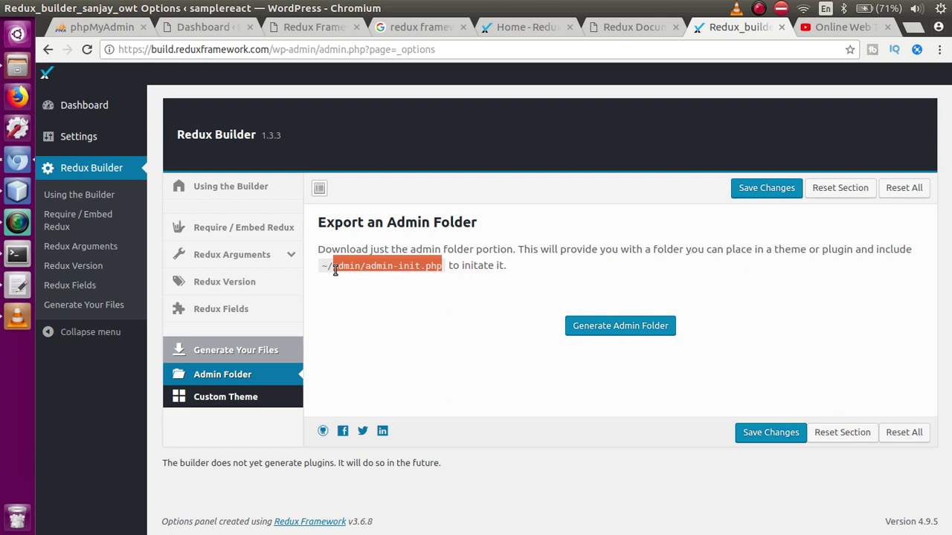
click(407, 274)
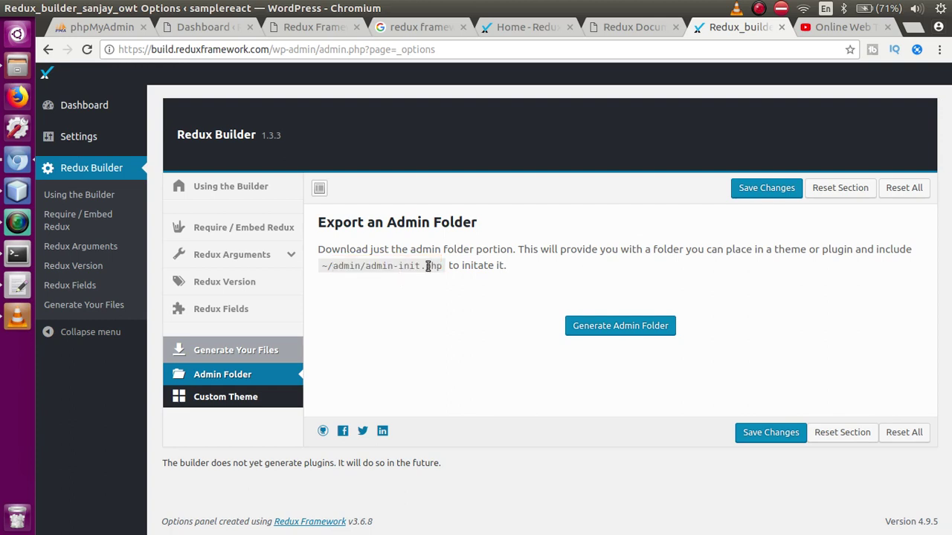
drag(448, 264, 360, 269)
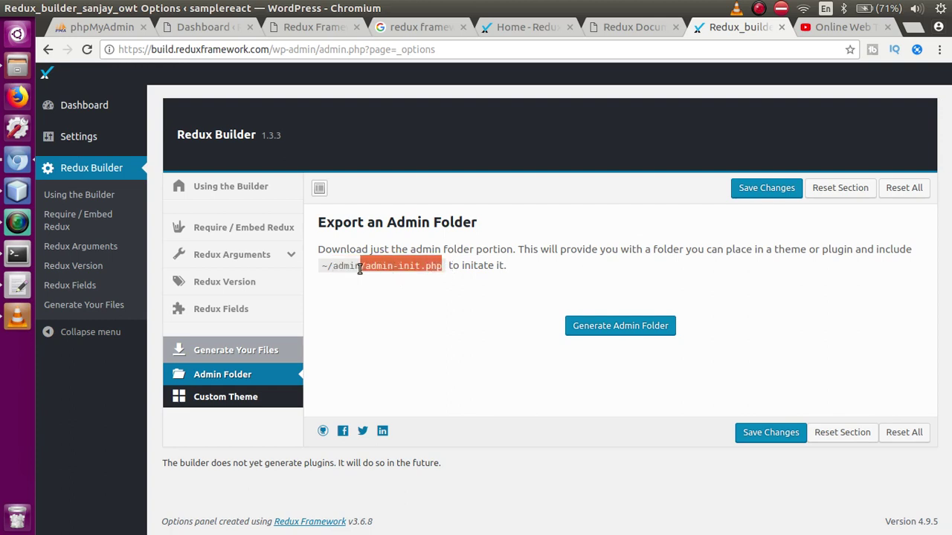
click(403, 303)
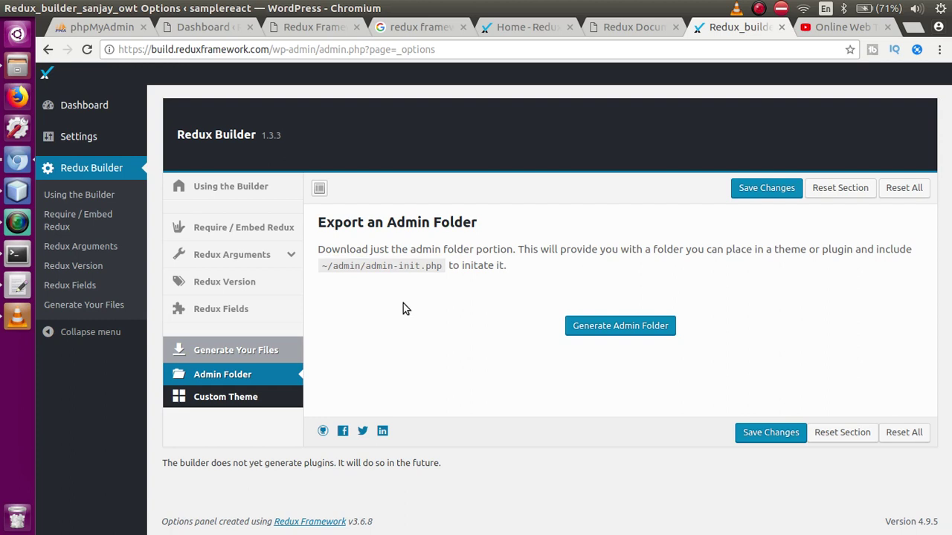
click(606, 326)
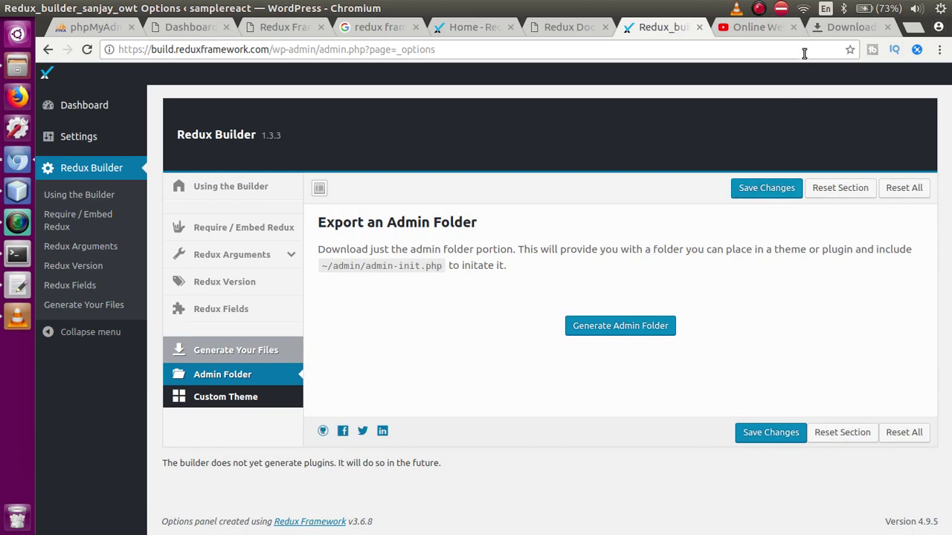
- Extract the downloaded admin-folder.zip inside the twentyseventeen theme folder in the file manager
click(831, 31)
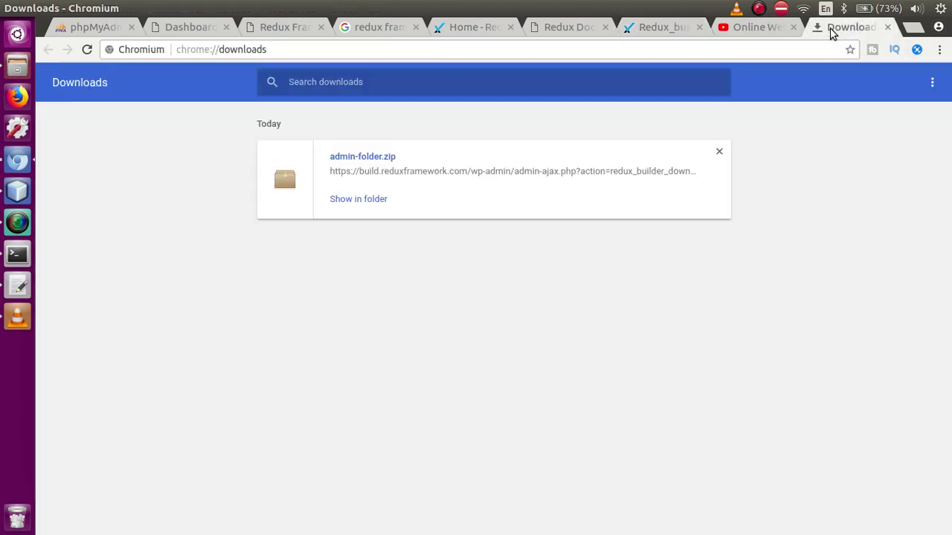
click(386, 164)
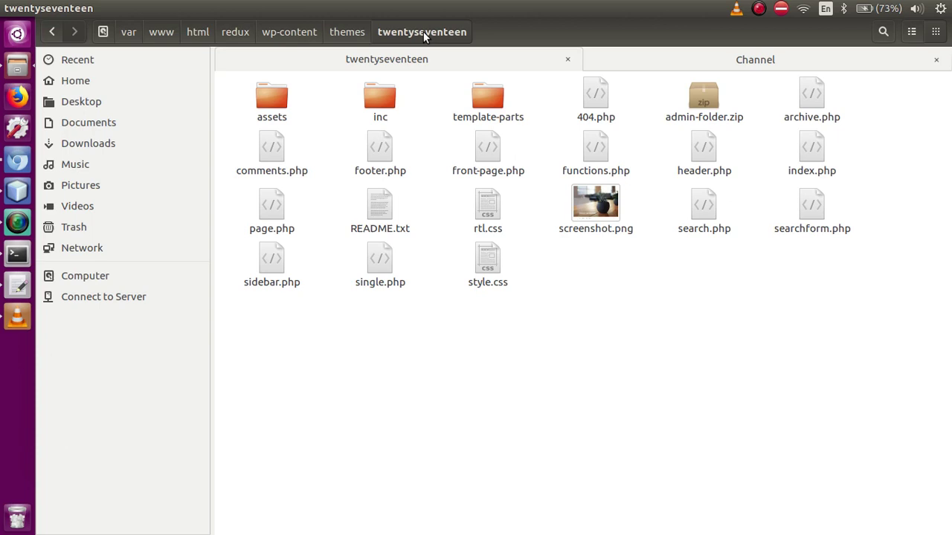
click(699, 104)
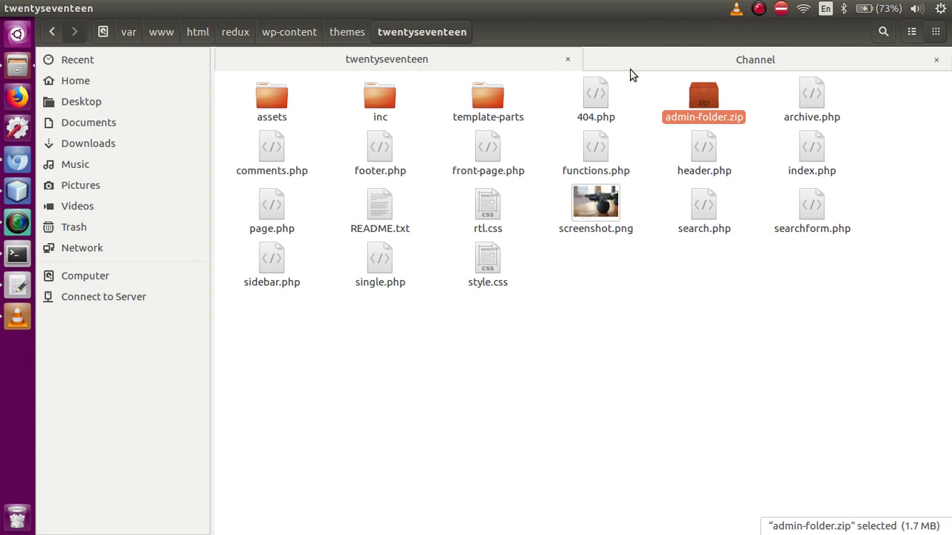
right_click(700, 99)
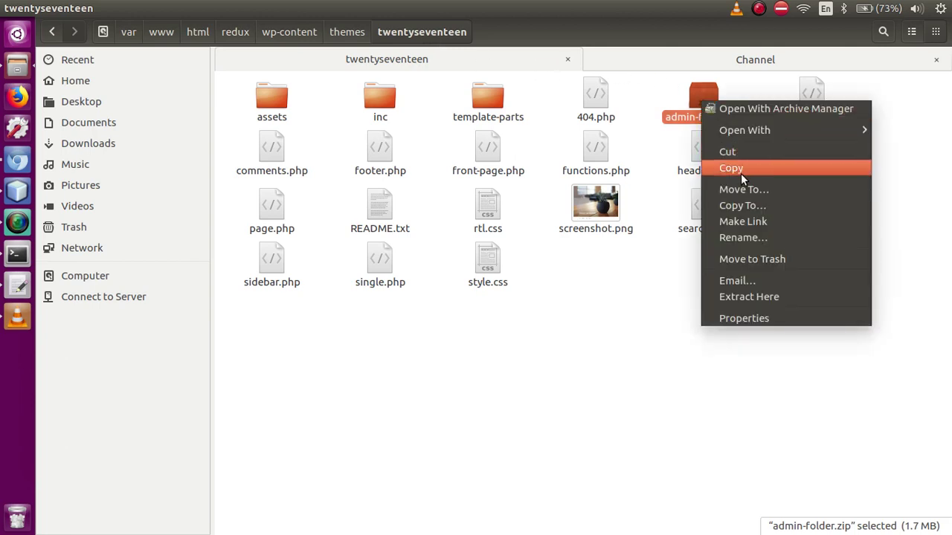
click(721, 298)
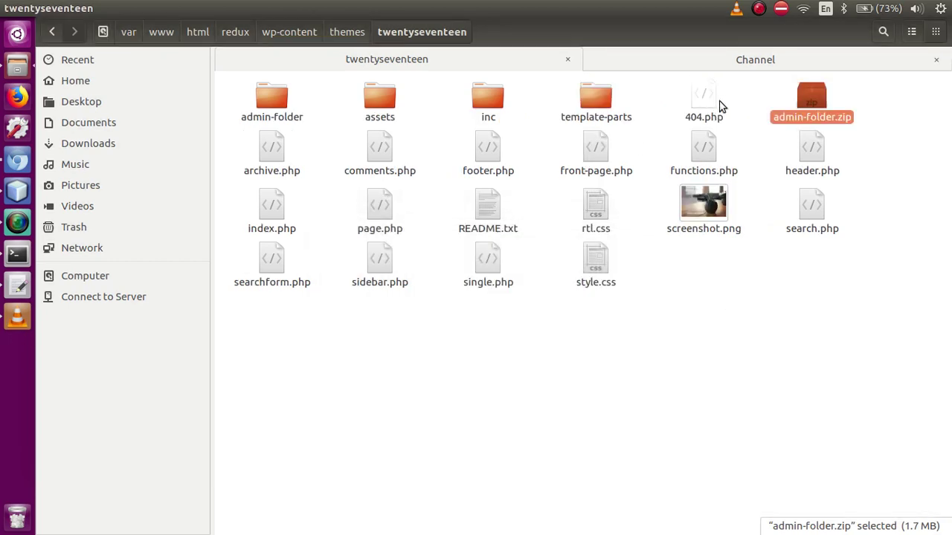
- Look through the extracted admin-folder and its admin subfolder for admin-init.php, returning to the twentyseventeen folder
double_click(269, 101)
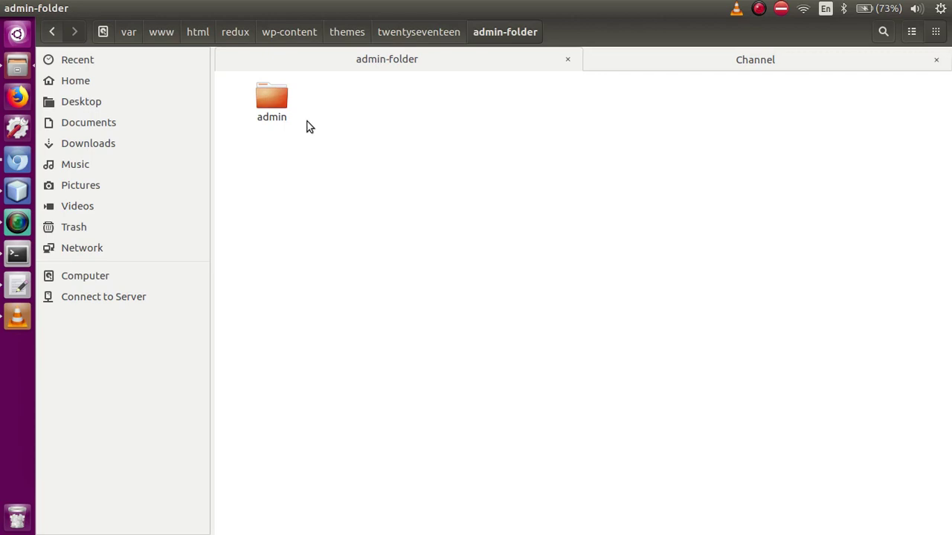
double_click(275, 96)
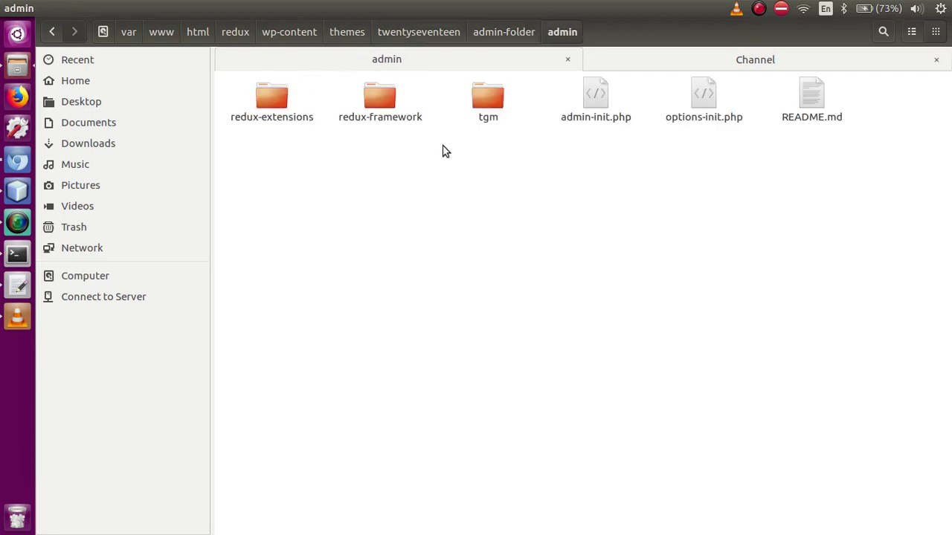
click(599, 96)
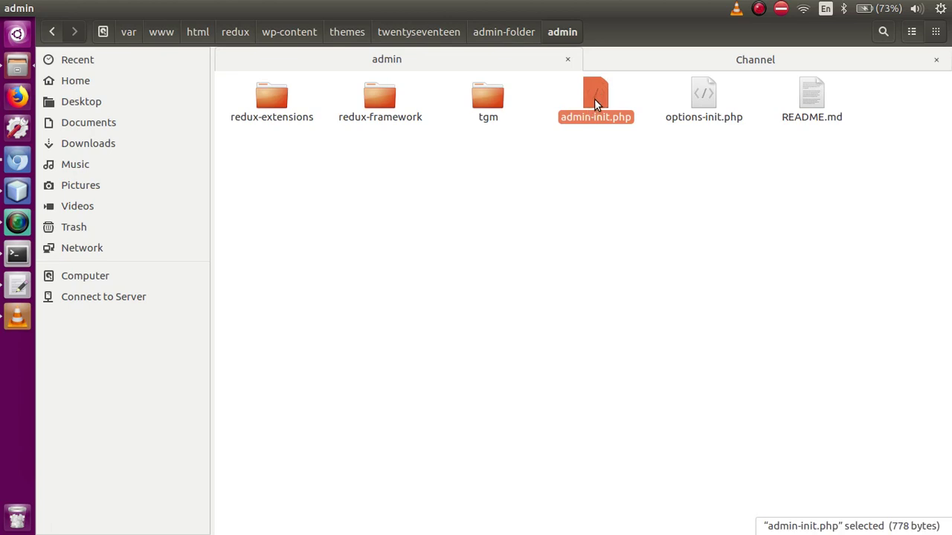
click(436, 31)
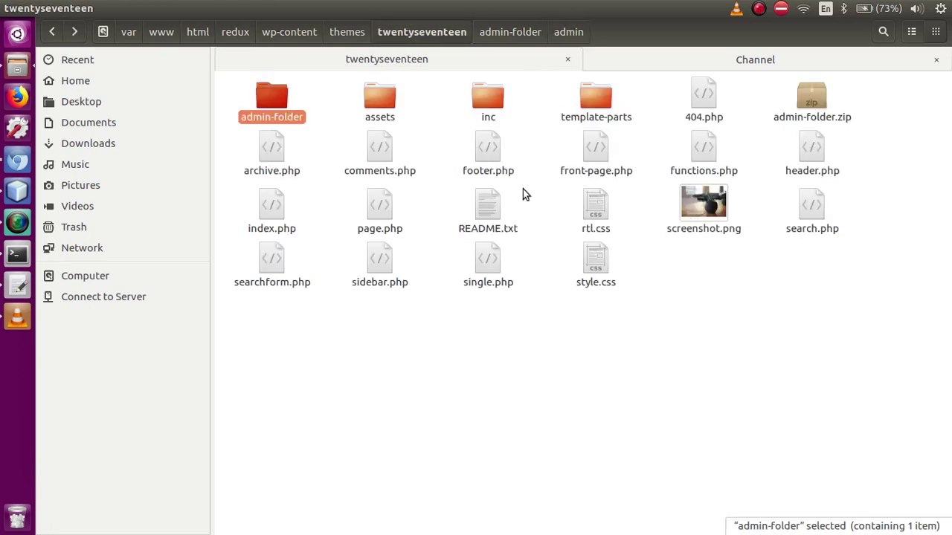
- Open the twentyseventeen theme's functions.php in the text editor and go to the end of the file
click(702, 149)
double_click(703, 149)
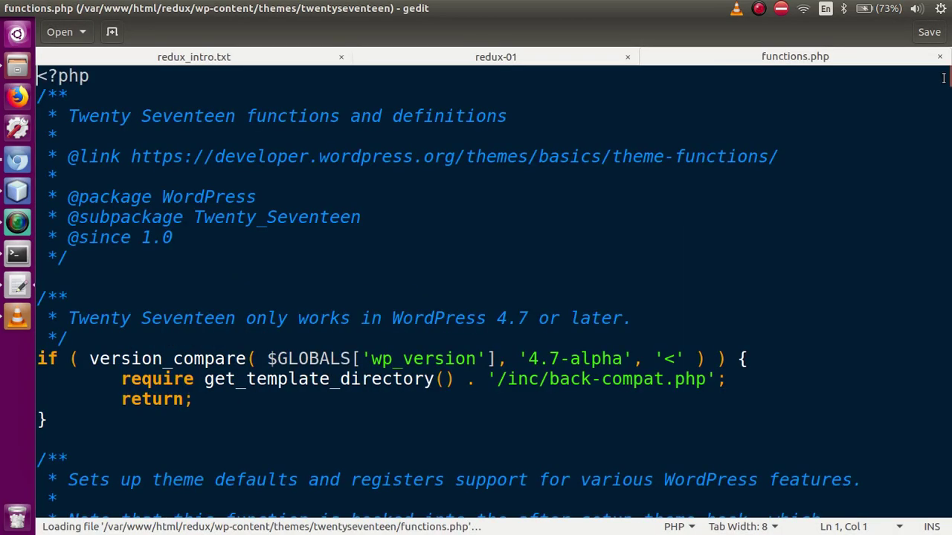
drag(946, 78, 949, 507)
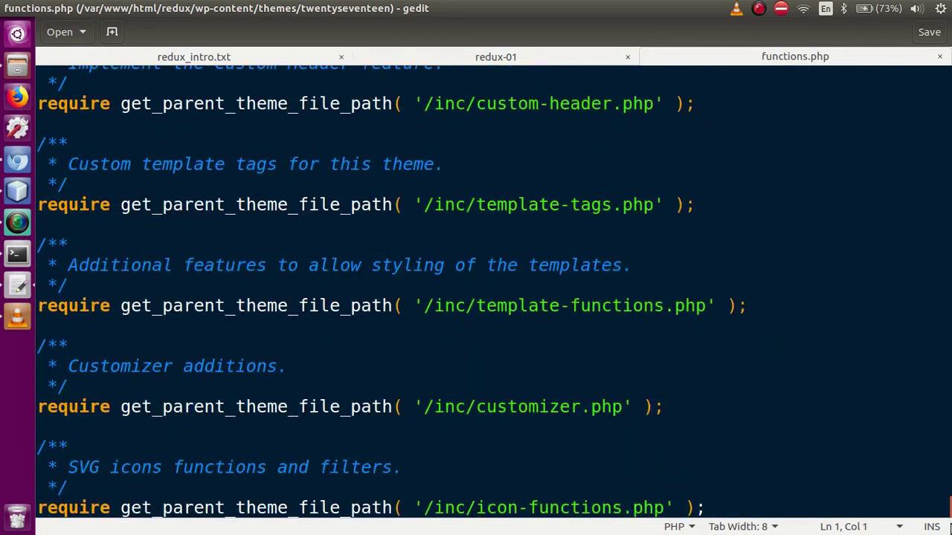
- Trace the folder path from twentyseventeen through admin-folder and admin to admin-init.php in the file manager
click(18, 67)
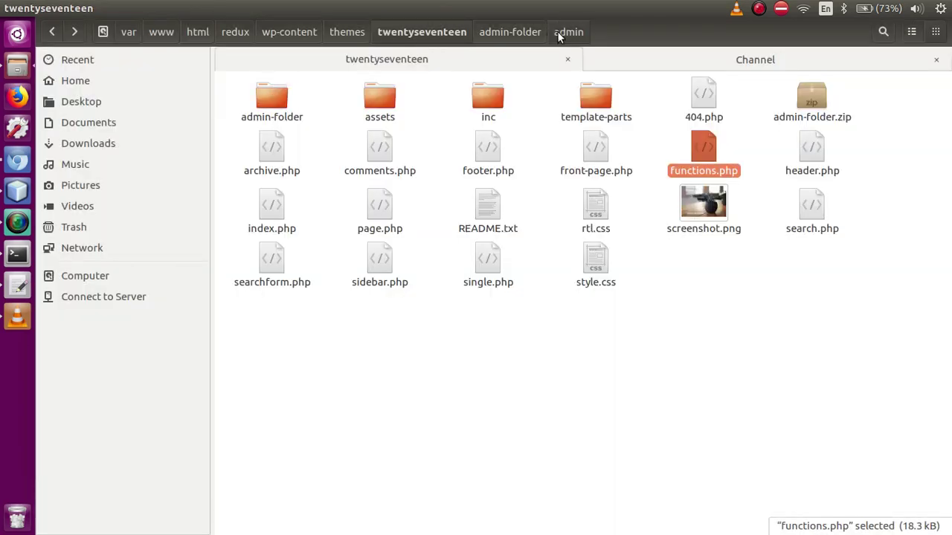
click(497, 32)
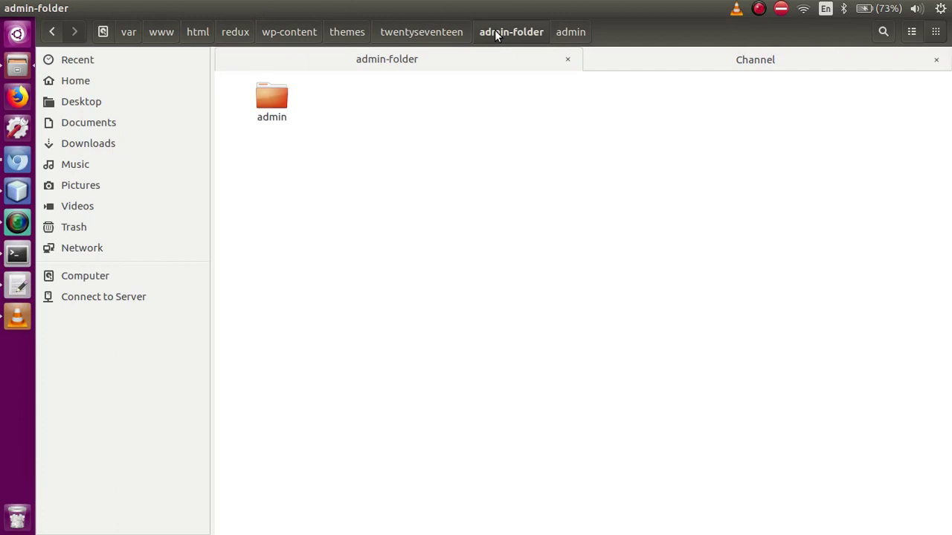
click(448, 35)
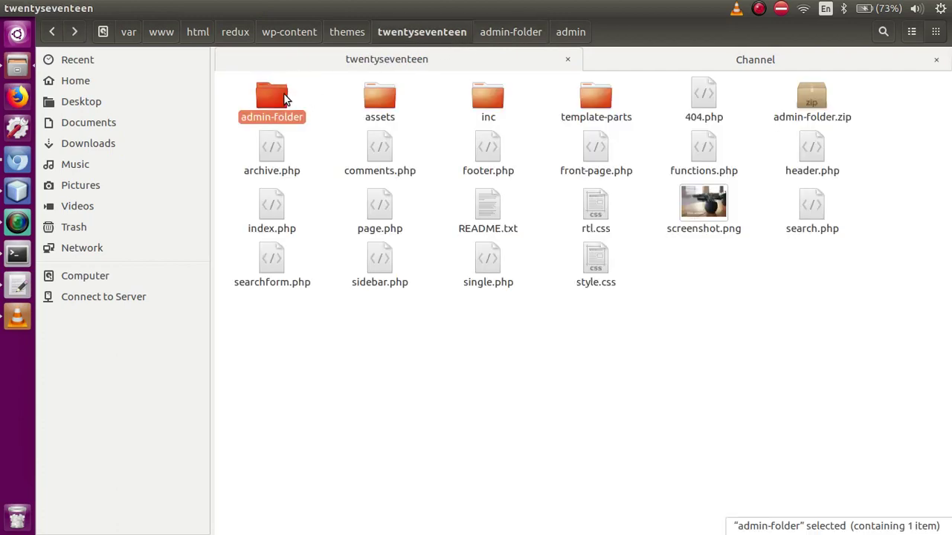
double_click(283, 97)
double_click(272, 104)
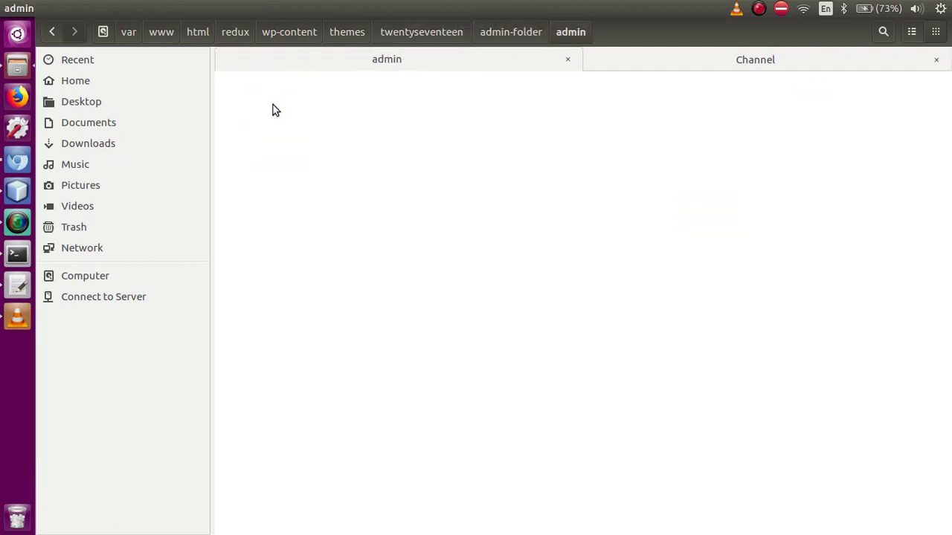
click(591, 103)
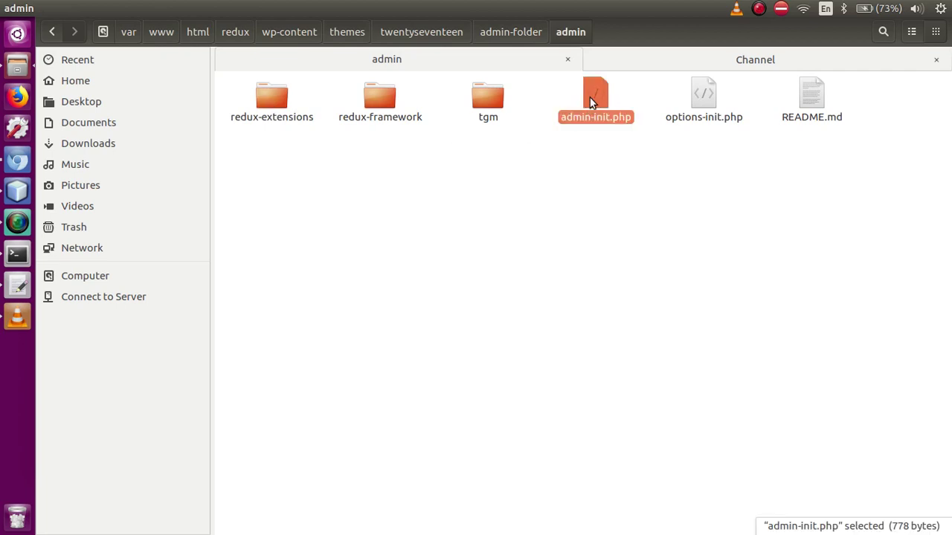
click(483, 211)
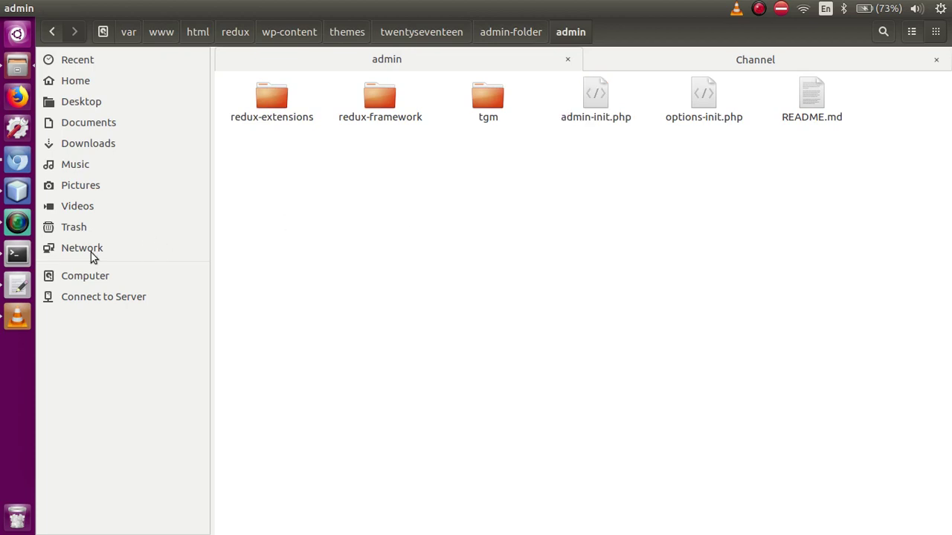
- Append the line include_once get_template_directory().'/admin-folder/admin/admin-init.php'; at the end of functions.php
click(17, 285)
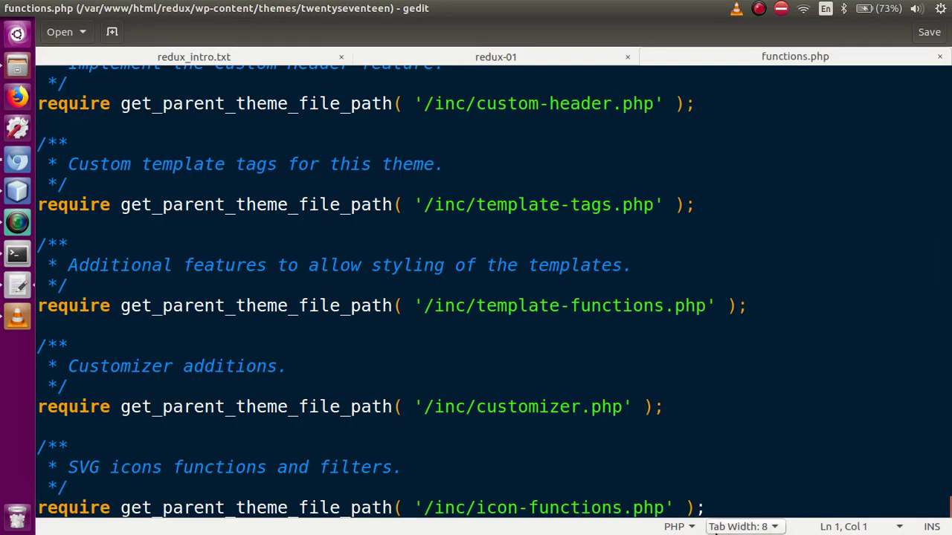
click(718, 509)
key(Return)
key(Return)
text(r)
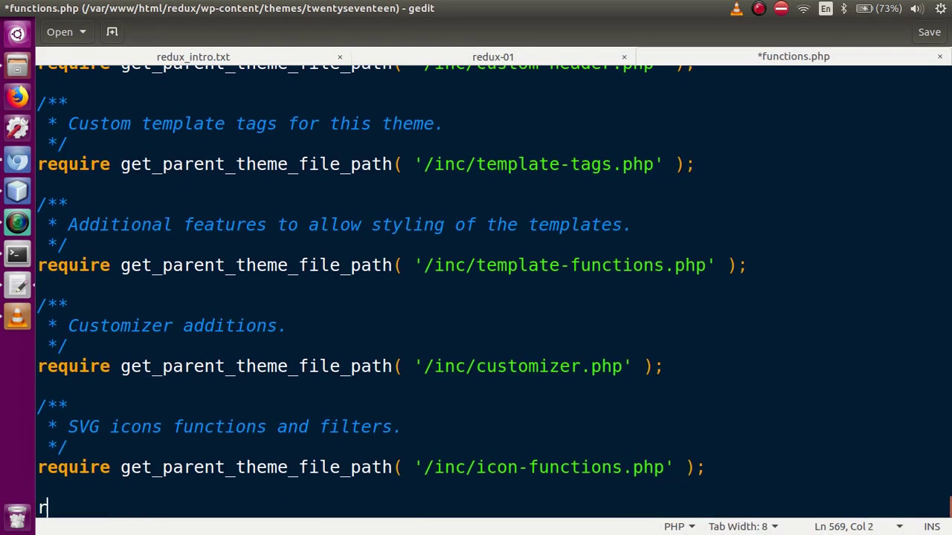
text(euire)
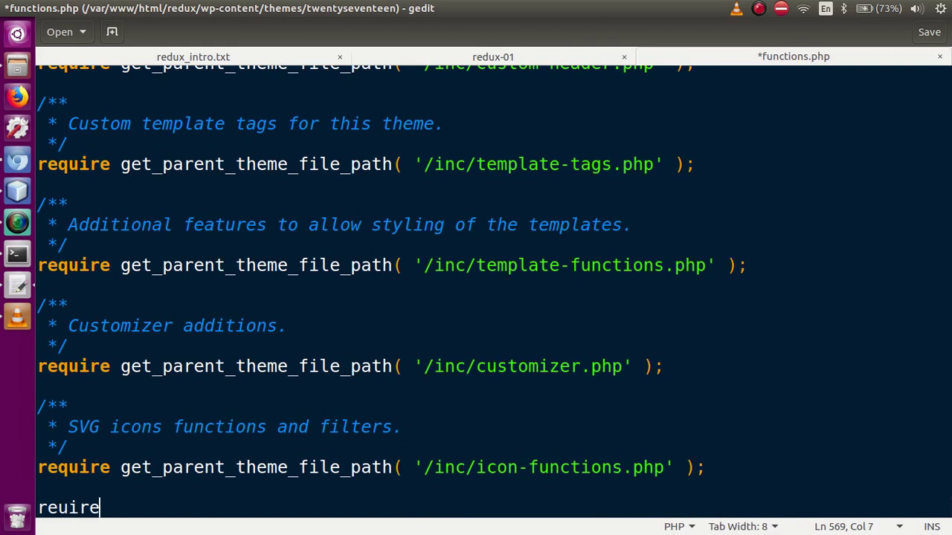
drag(101, 427, 39, 426)
key(BackSpace)
text(include_once get_template_directory().'/admin-folder/admin/admin-init.php';)
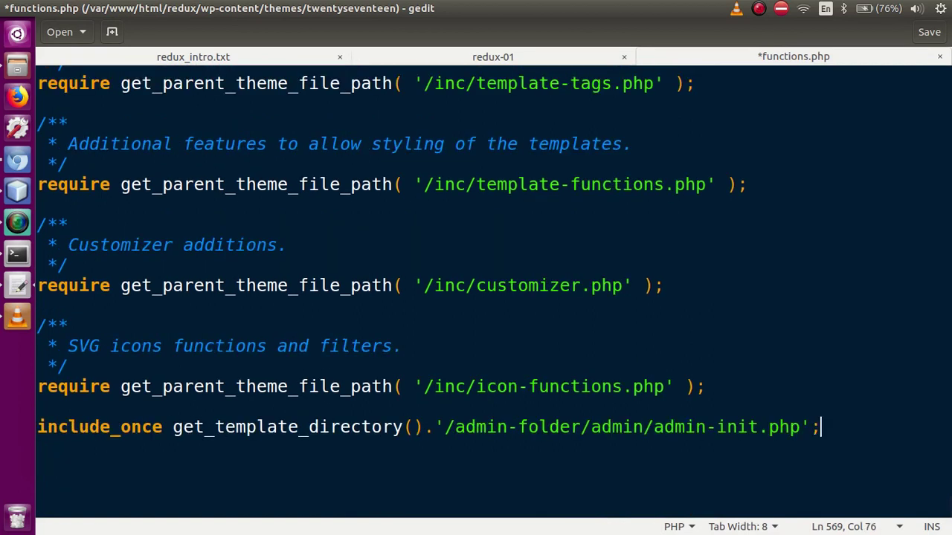
- Highlight get_template_directory() in the include line and compare it with the theme's folder path down to admin
drag(163, 427, 38, 427)
click(37, 446)
drag(173, 427, 424, 427)
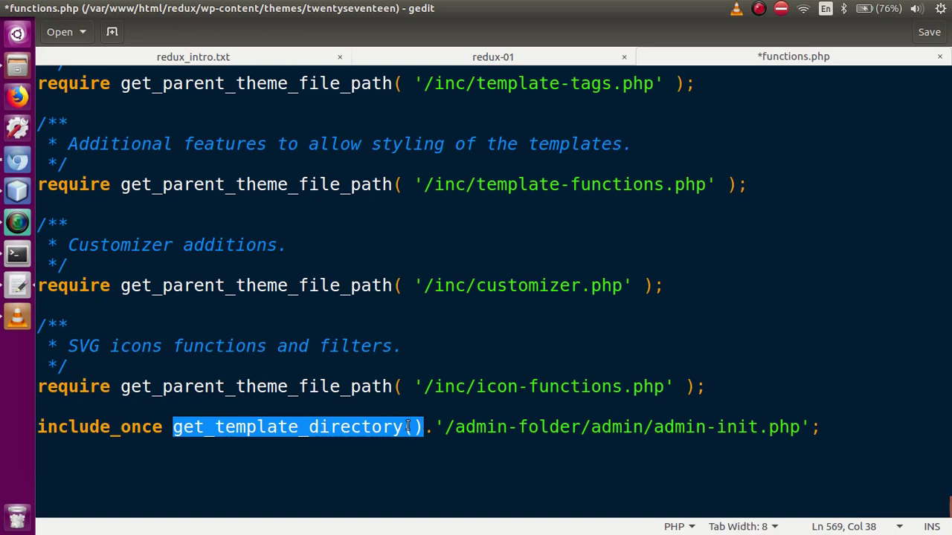
click(17, 67)
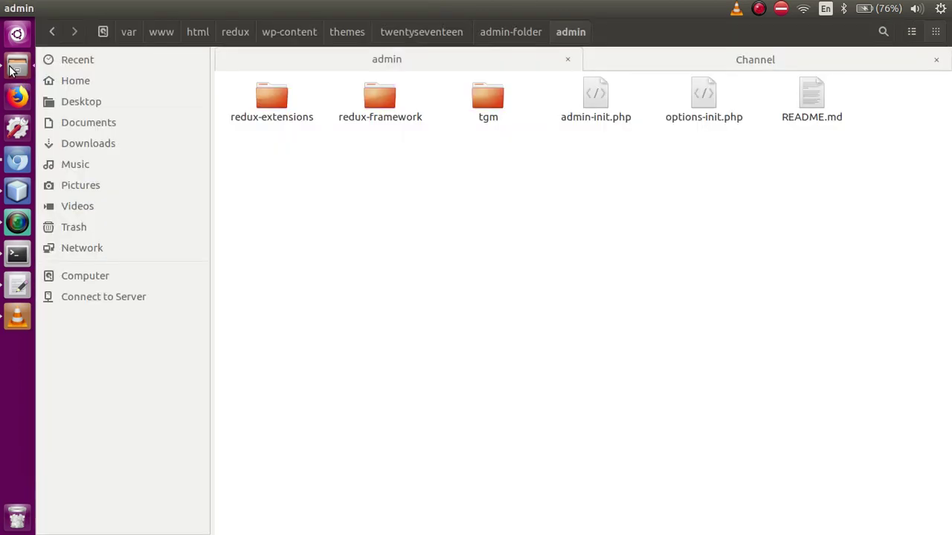
click(429, 31)
click(351, 32)
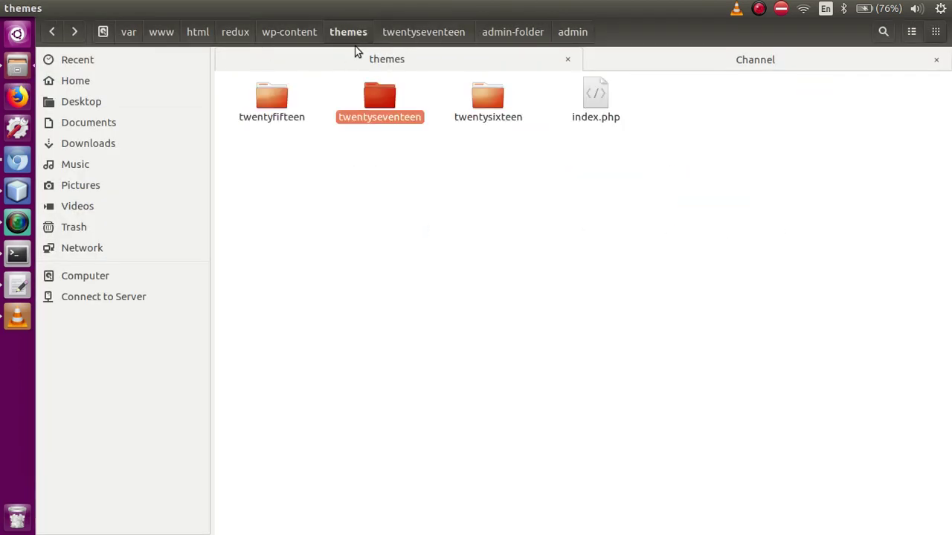
double_click(386, 95)
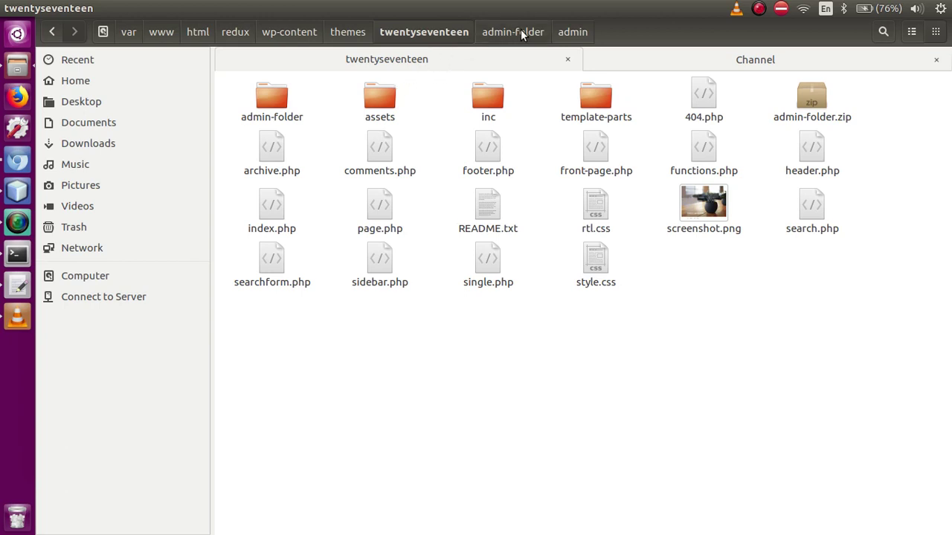
double_click(273, 109)
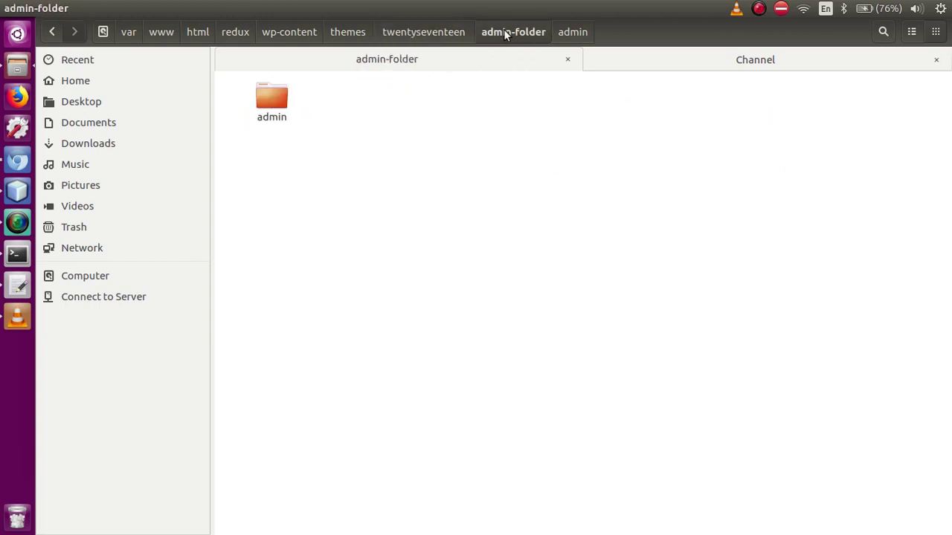
double_click(273, 100)
- Check the /admin-folder/admin/admin-init.php path in functions.php against the file in the admin folder
click(18, 293)
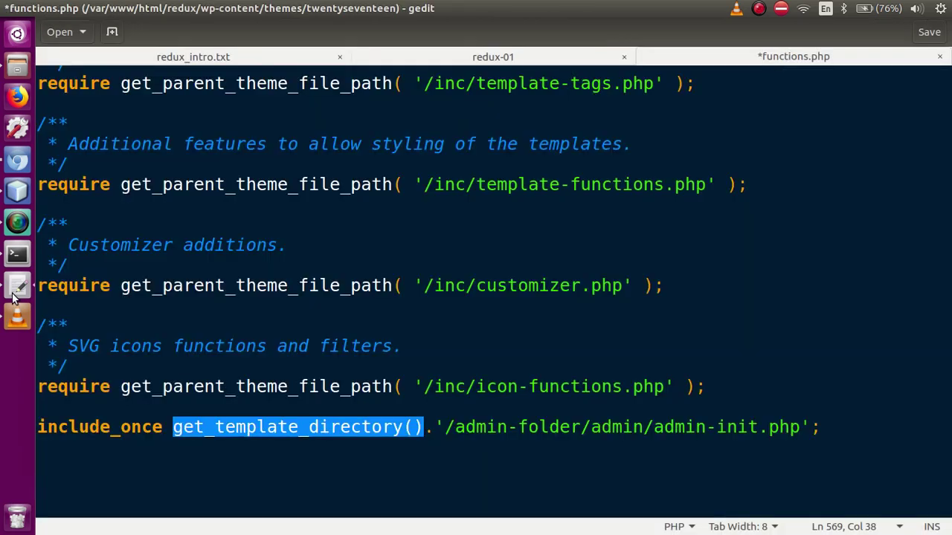
drag(454, 427, 804, 428)
click(803, 427)
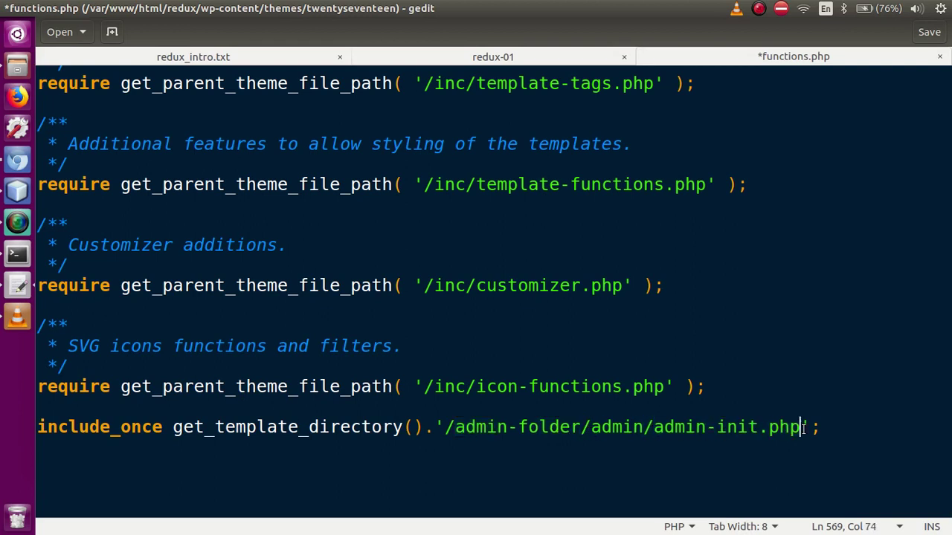
click(27, 69)
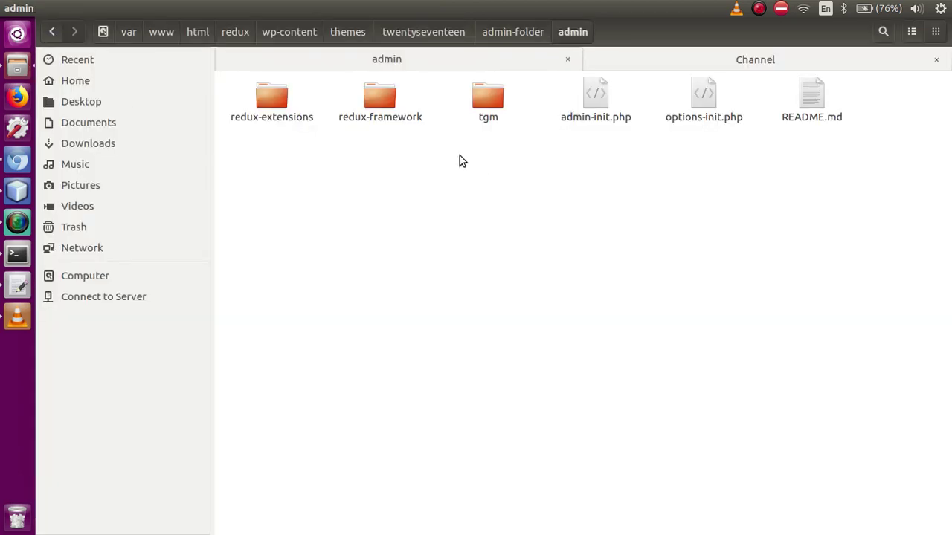
click(590, 116)
click(529, 221)
click(18, 286)
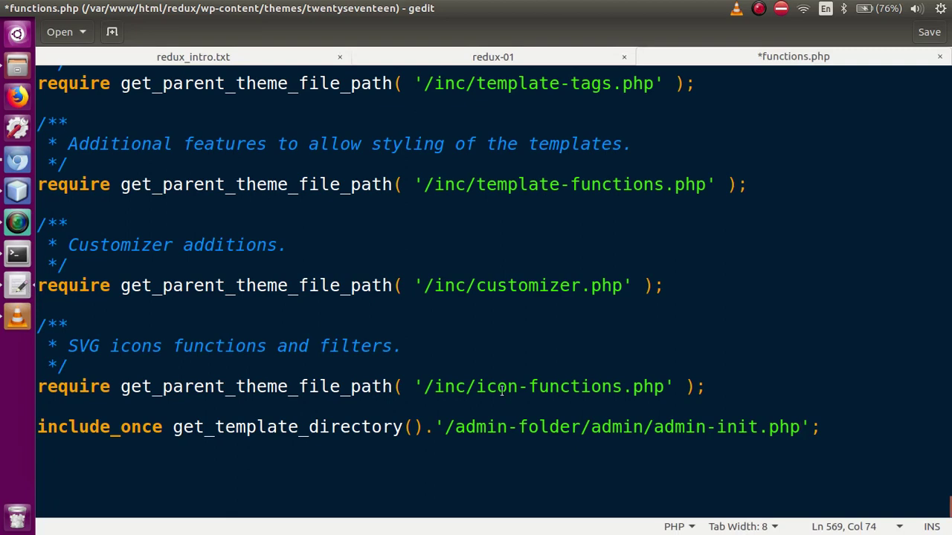
- Save functions.php and reload the local site's WordPress dashboard in Chromium
key(ctrl+s)
click(9, 164)
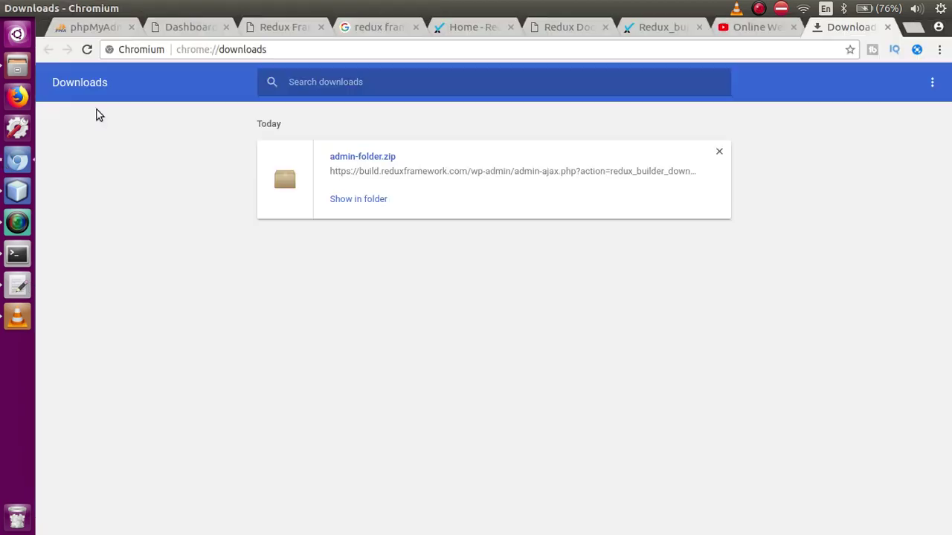
click(197, 28)
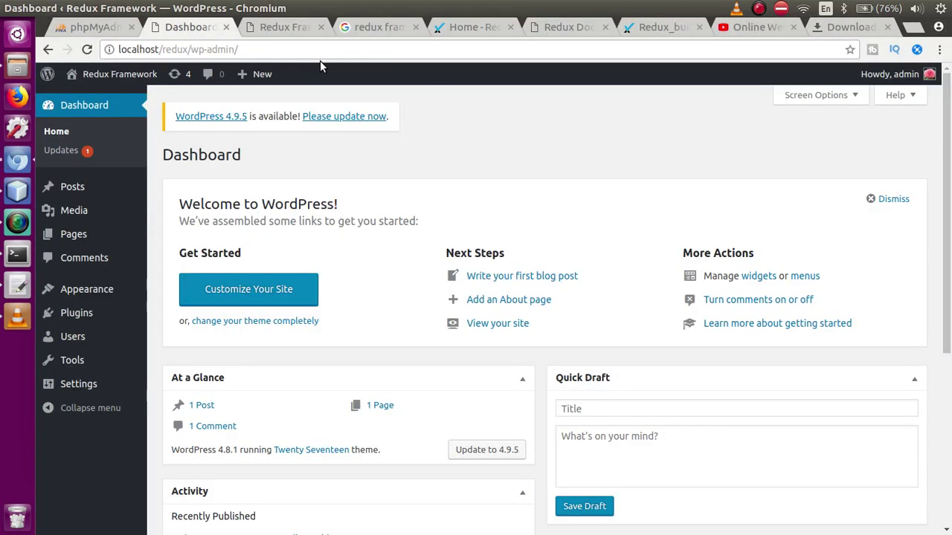
key(F5)
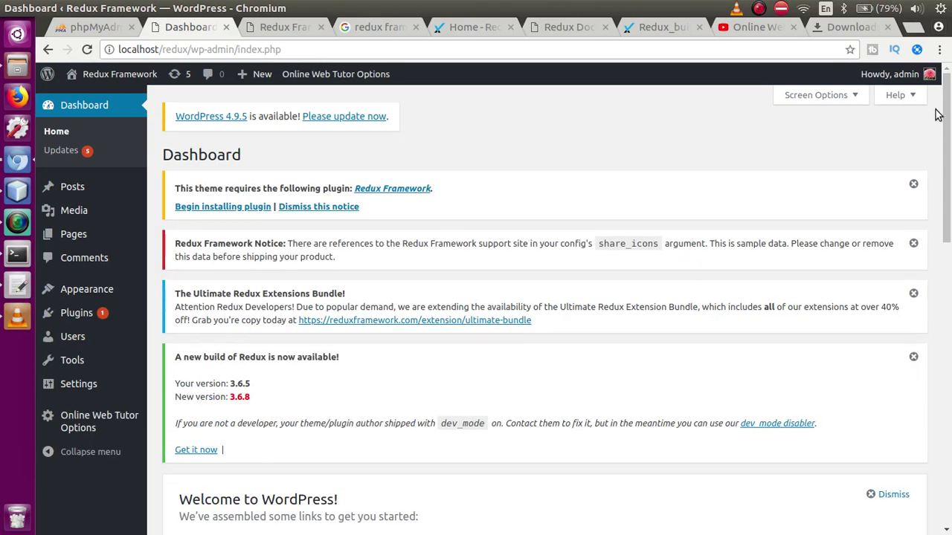
- Review the Redux Framework notices at the beginning of the WordPress dashboard page
scroll(949, 110, down, 1)
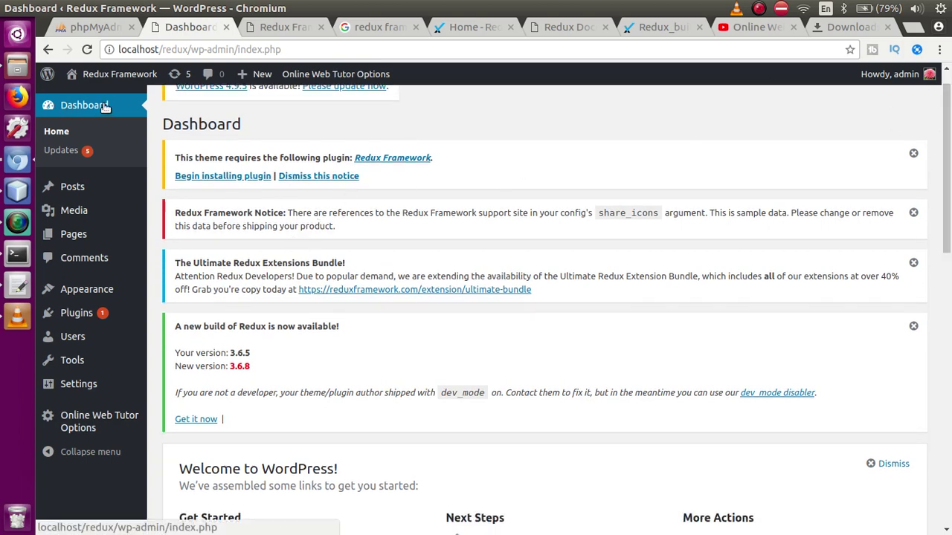
drag(154, 128, 374, 448)
double_click(374, 448)
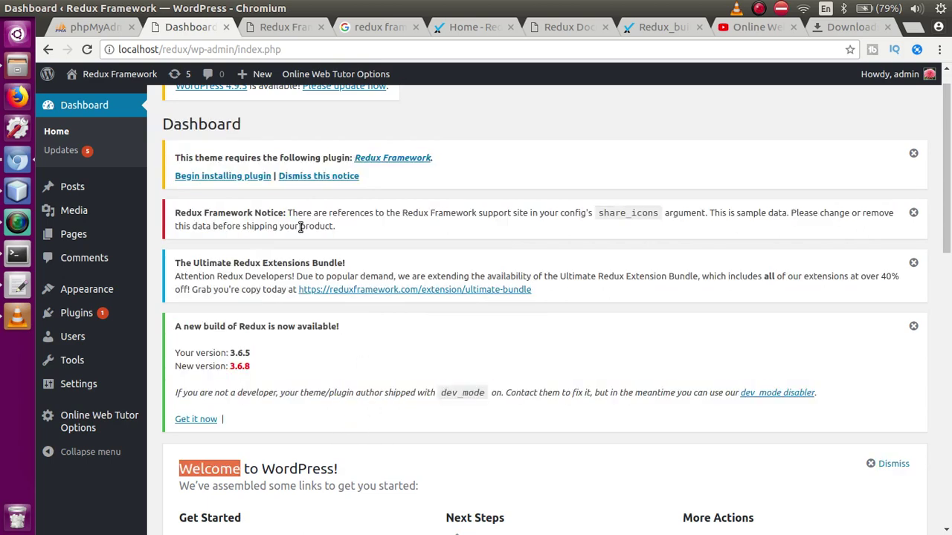
- Check the include_once line in functions.php in gedit, then locate the Online Web Tutor Options entry and its submenu in Chromium's WordPress dashboard
mouse_move(107, 424)
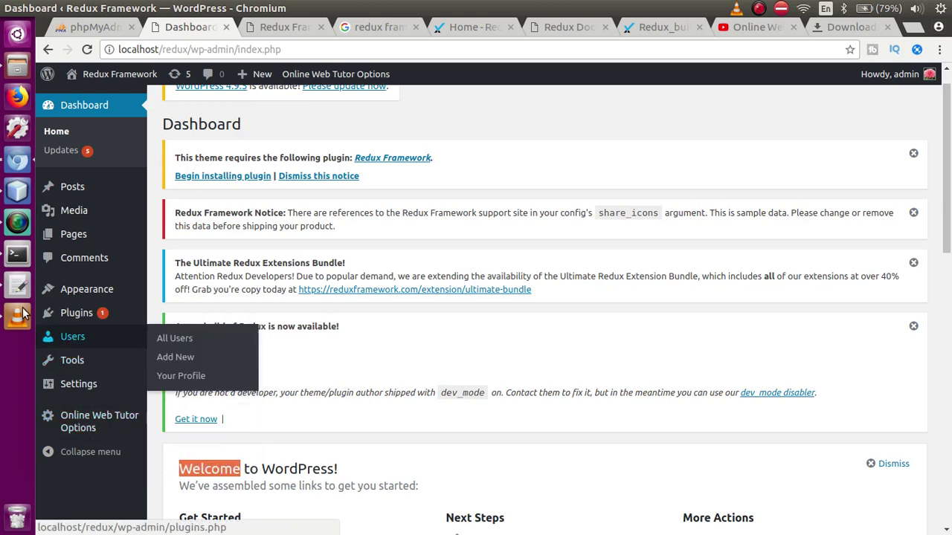
click(18, 286)
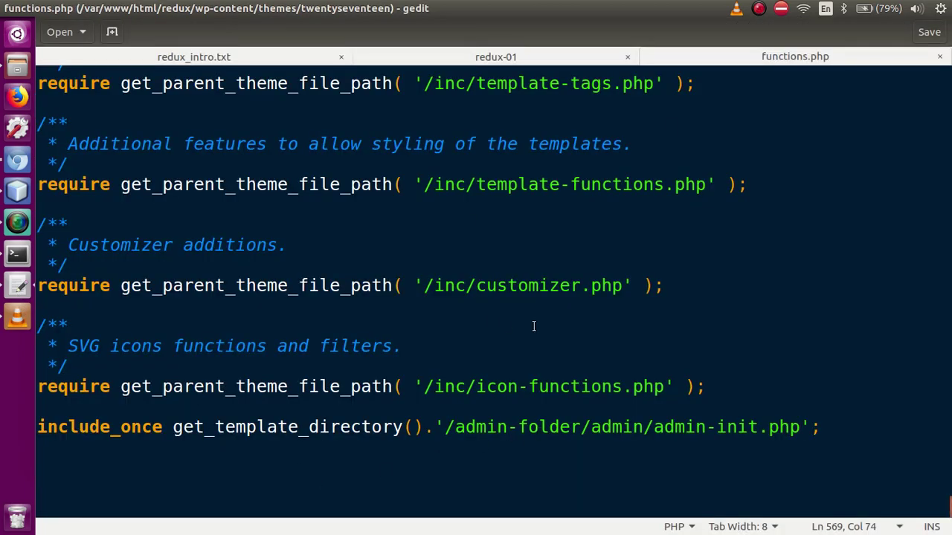
click(18, 161)
mouse_move(92, 423)
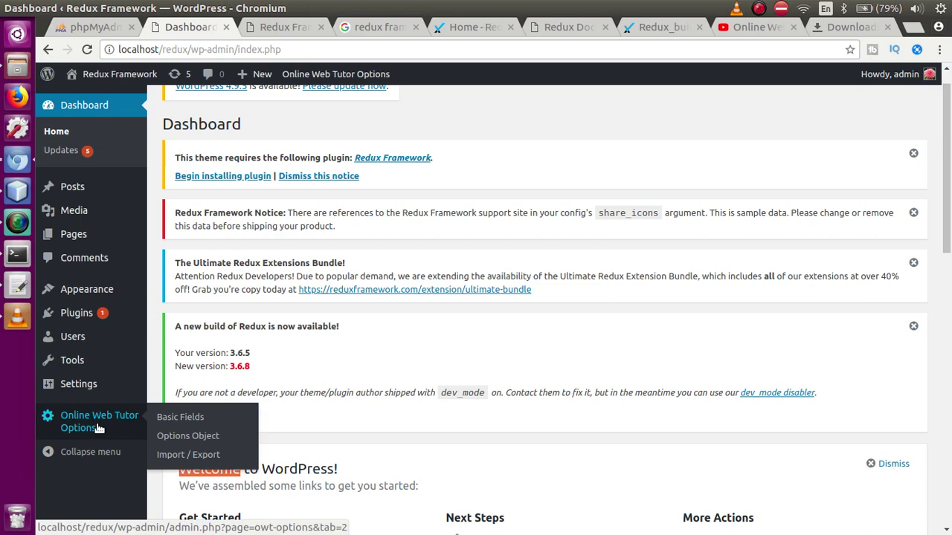
- Review the Redux Builder's embed and standard argument settings and highlight the page_title value Online Web tutor Options
click(664, 27)
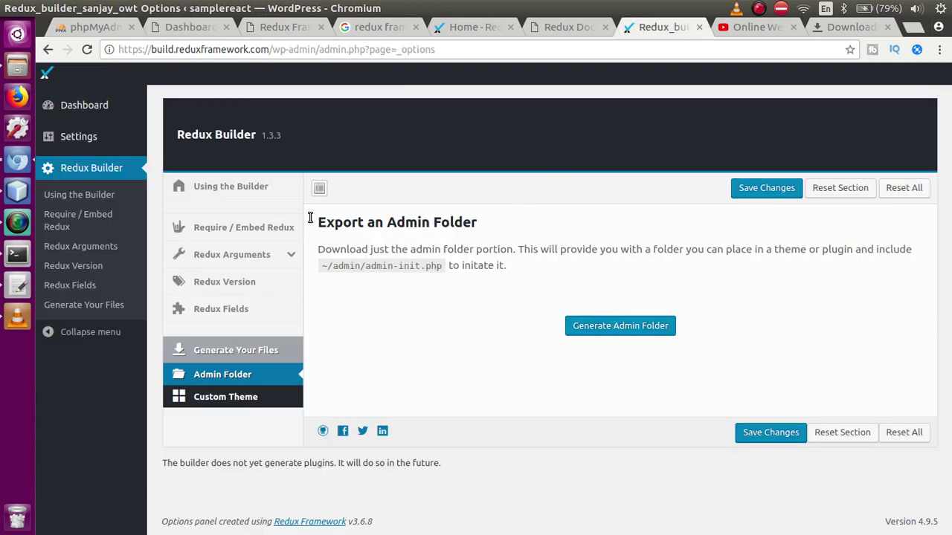
click(253, 229)
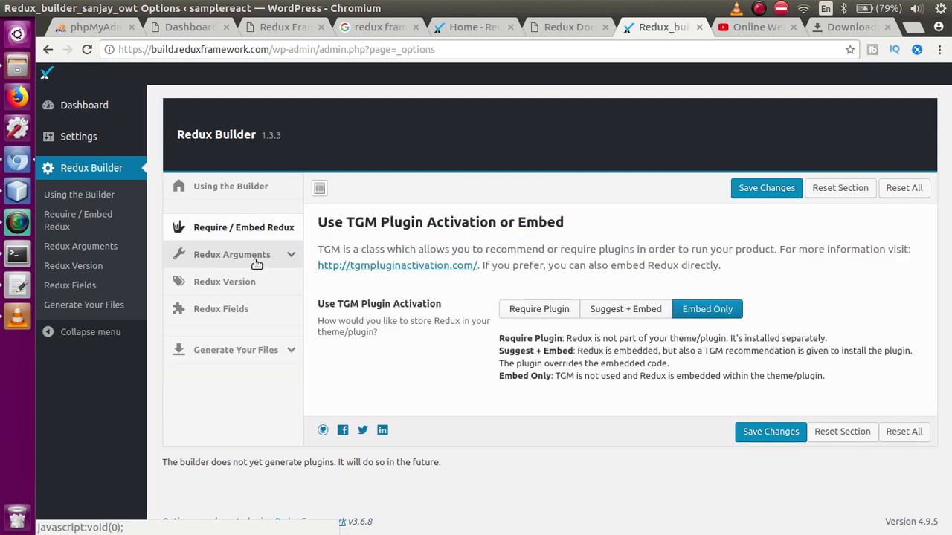
click(250, 253)
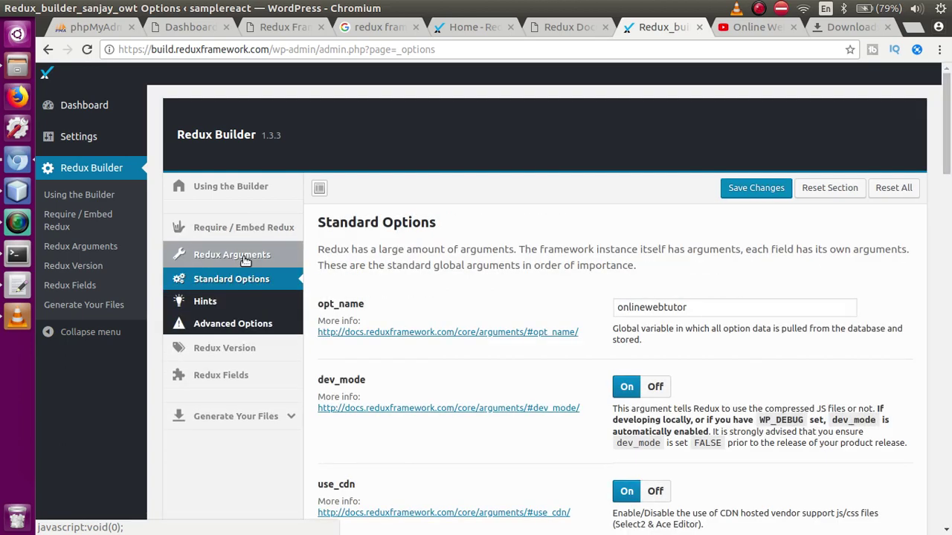
drag(948, 122, 950, 215)
scroll(949, 215, down, 5)
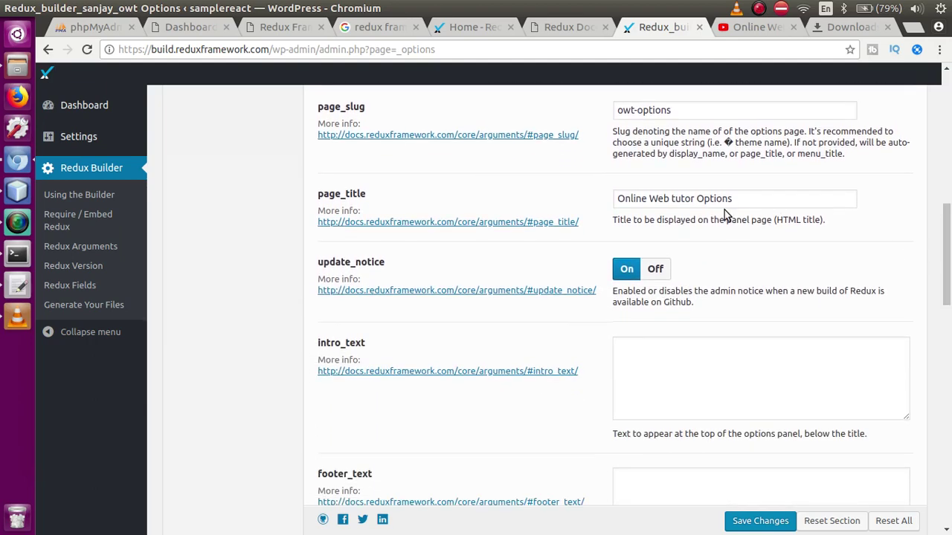
drag(753, 202, 620, 202)
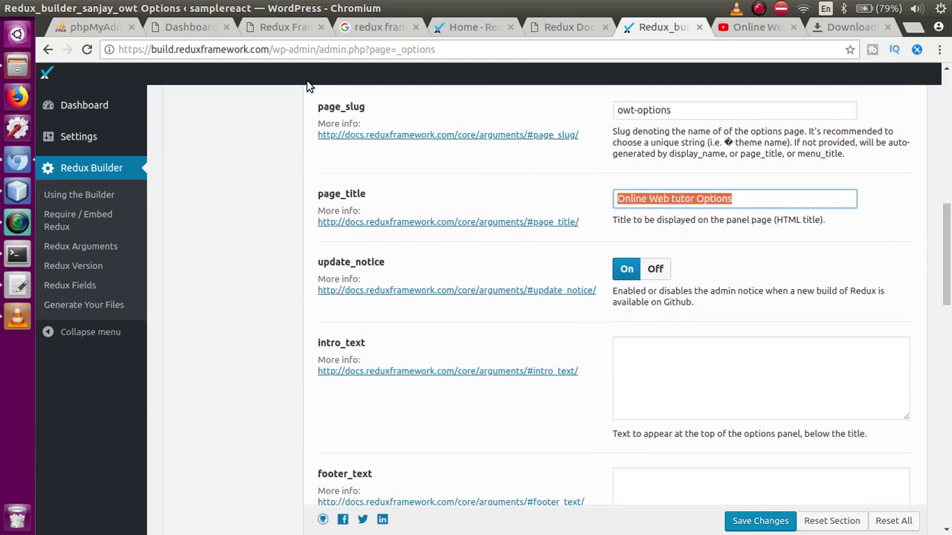
- Open the Online Web Tutor Options page in the local WordPress dashboard and bring its OWT Theme Options panel into view
click(206, 26)
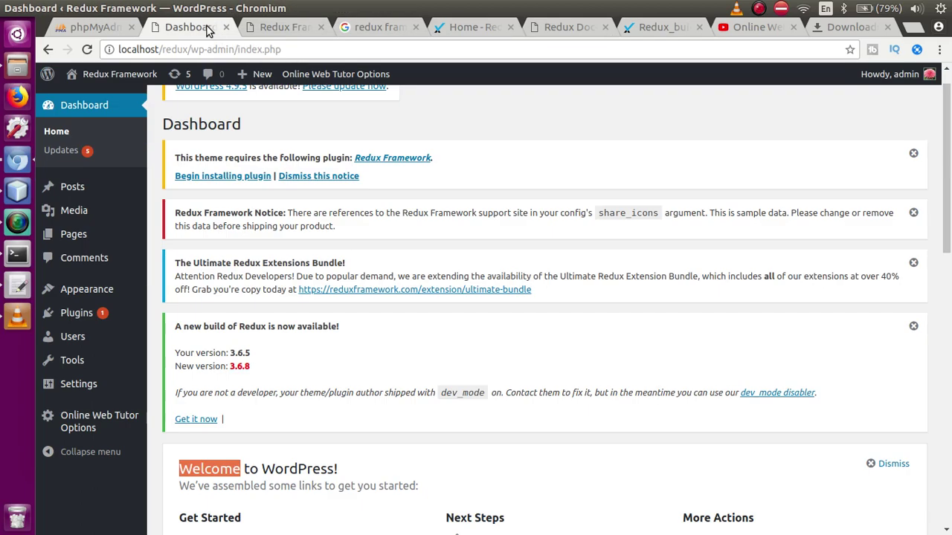
click(75, 422)
drag(949, 119, 949, 296)
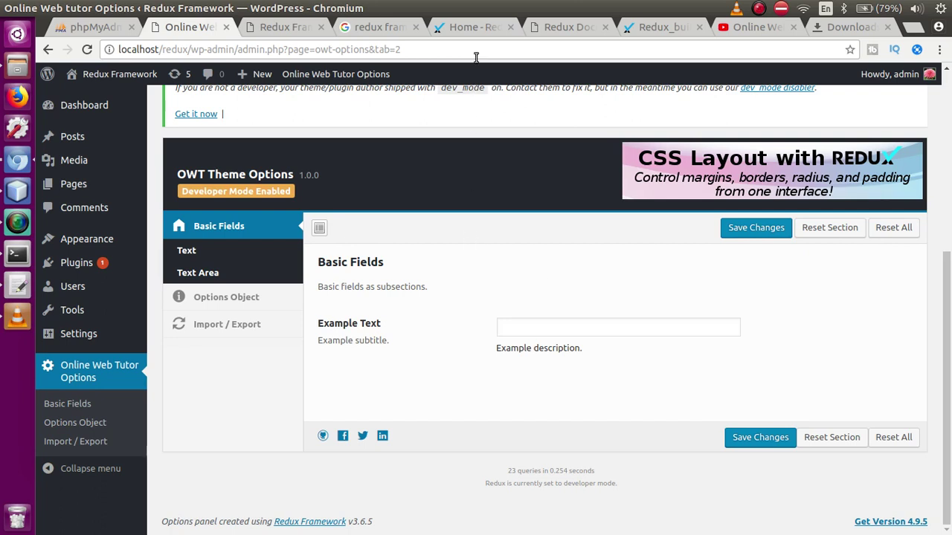
- Revisit the Redux home page, the documentation site and the beginning of the Redux Builder's Standard Options
click(471, 27)
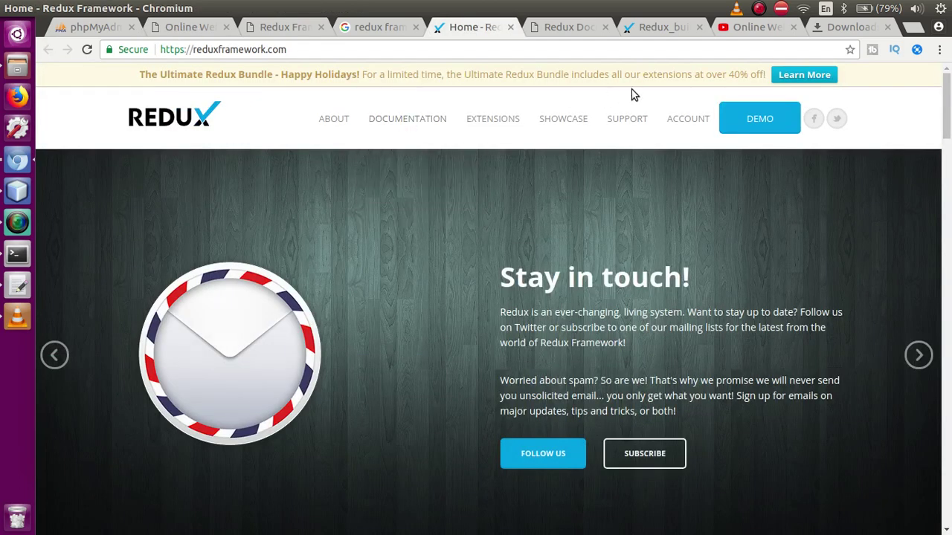
click(580, 30)
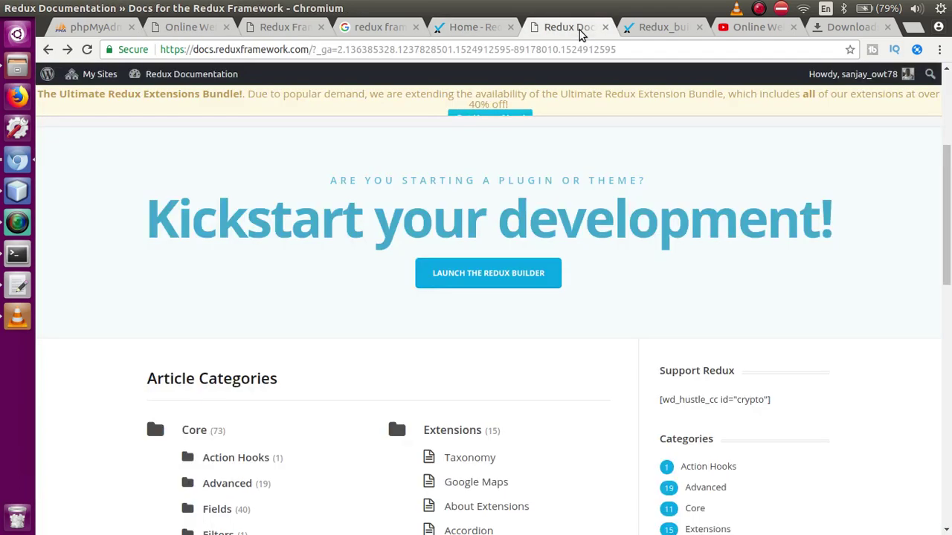
click(662, 30)
scroll(686, 202, up, 10)
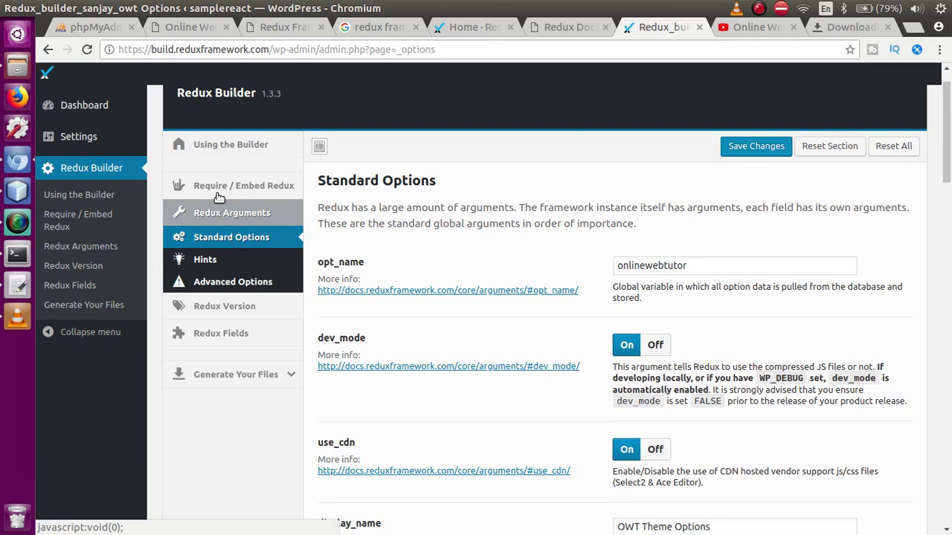
- In the file manager, trace admin-folder.zip and the extracted admin-folder in twentyseventeen down to admin-init.php
click(24, 72)
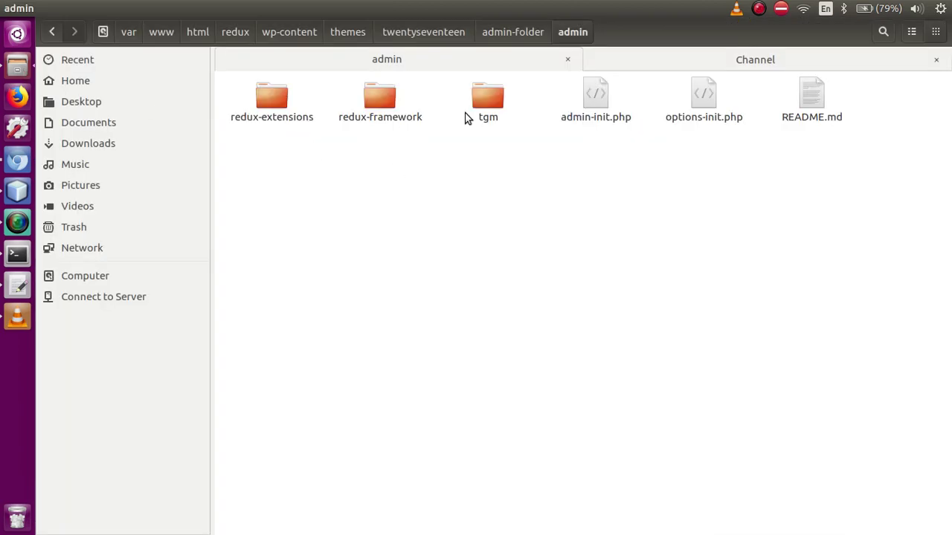
click(456, 39)
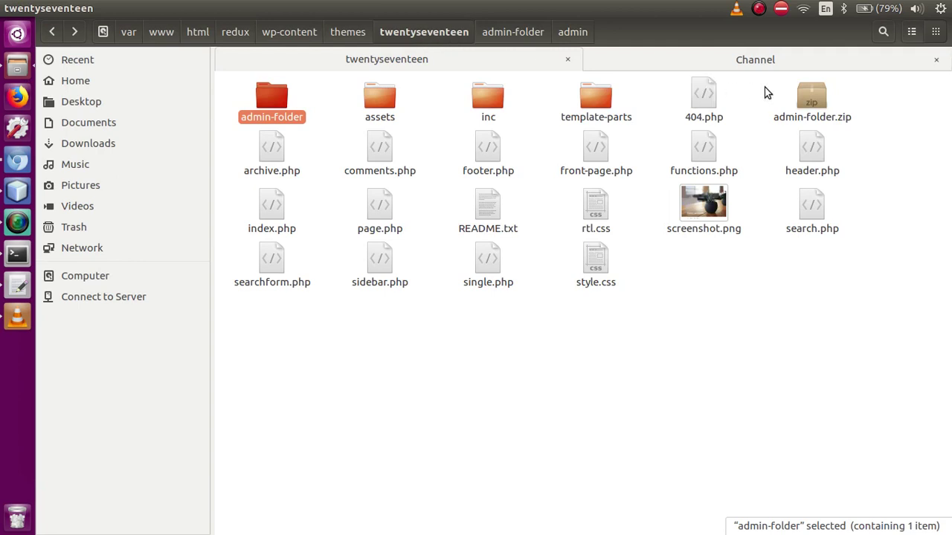
click(812, 95)
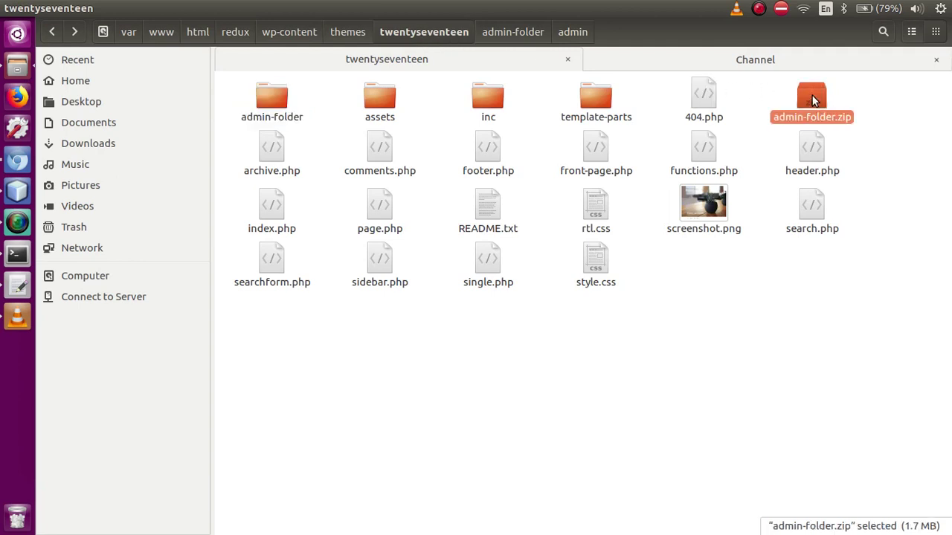
double_click(274, 97)
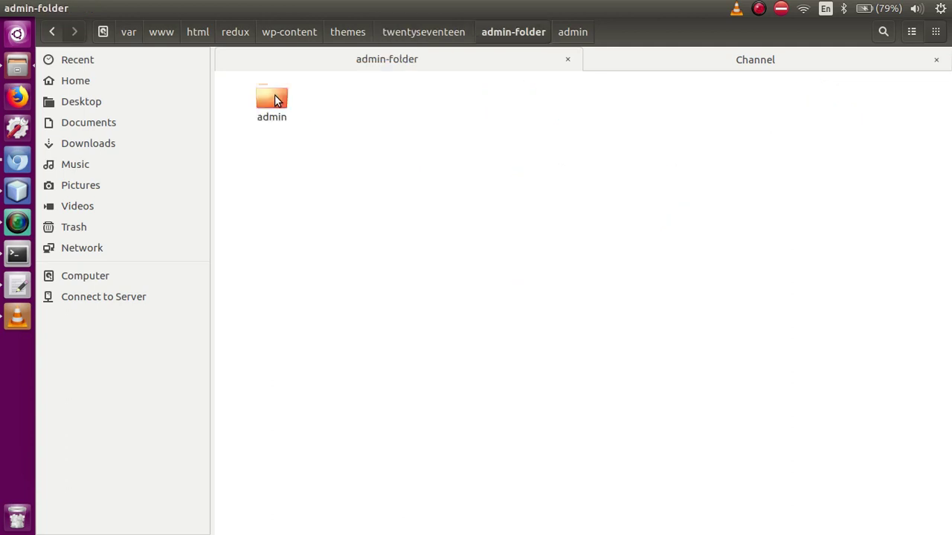
double_click(275, 99)
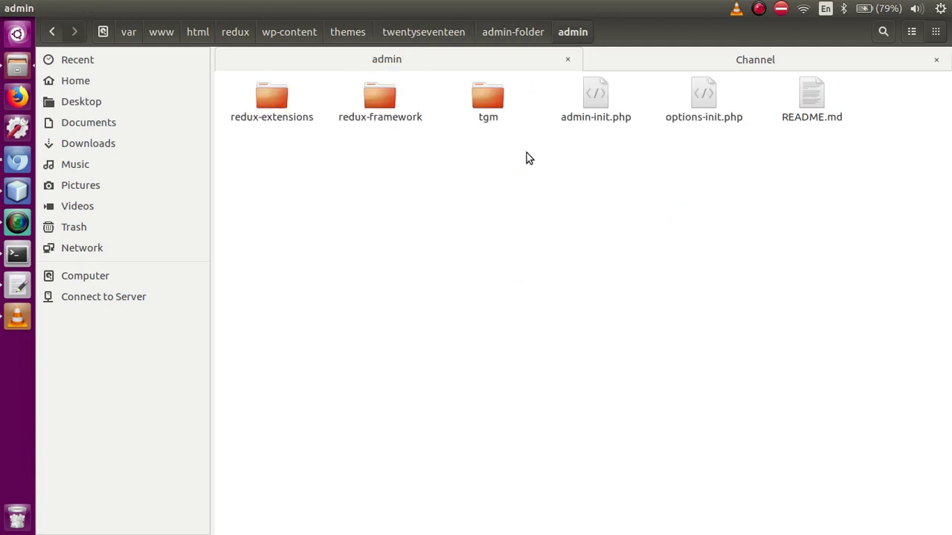
click(598, 99)
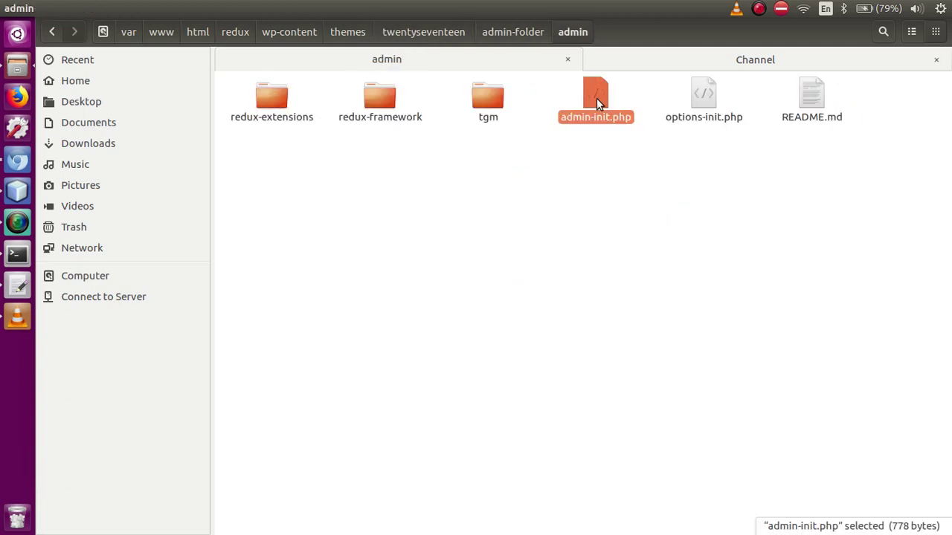
- Return to Chromium and examine the OWT Theme Options panel and its sections on the local site
click(22, 162)
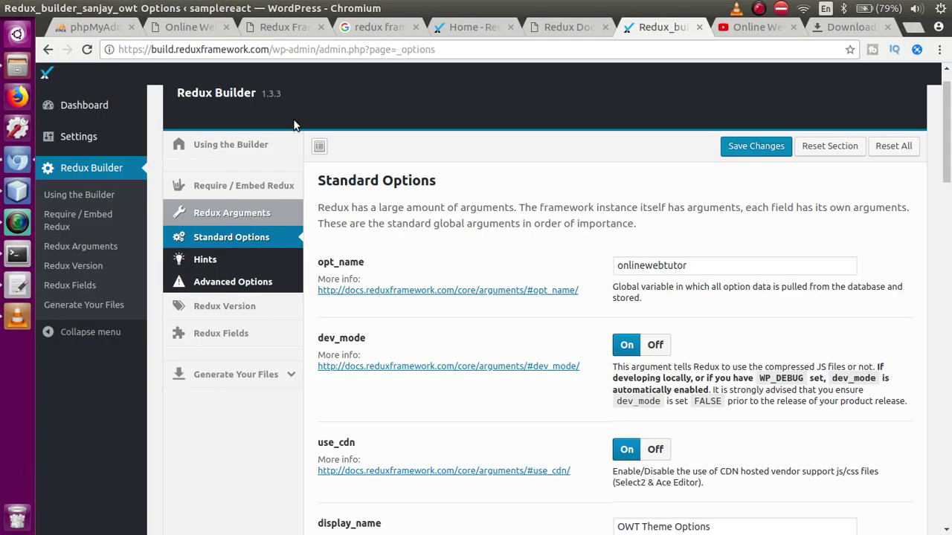
click(193, 33)
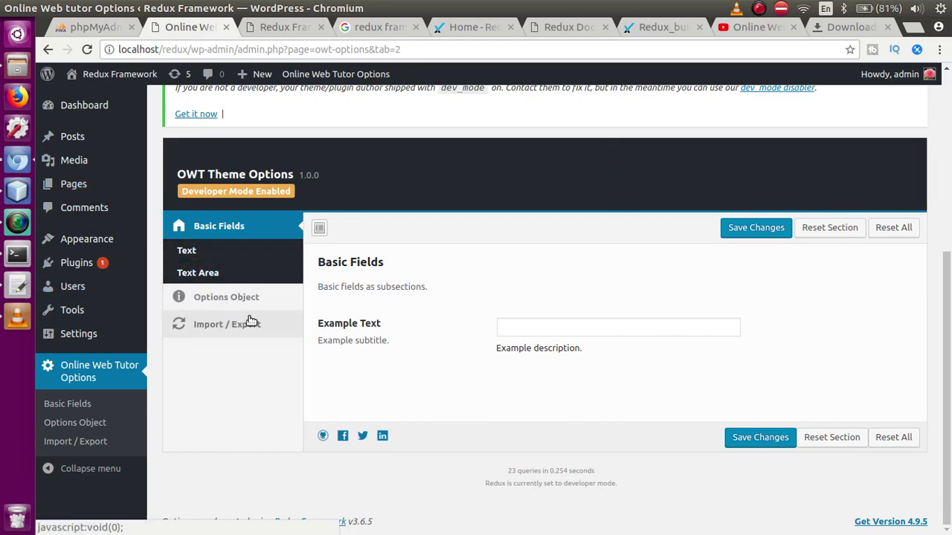
drag(949, 279, 948, 243)
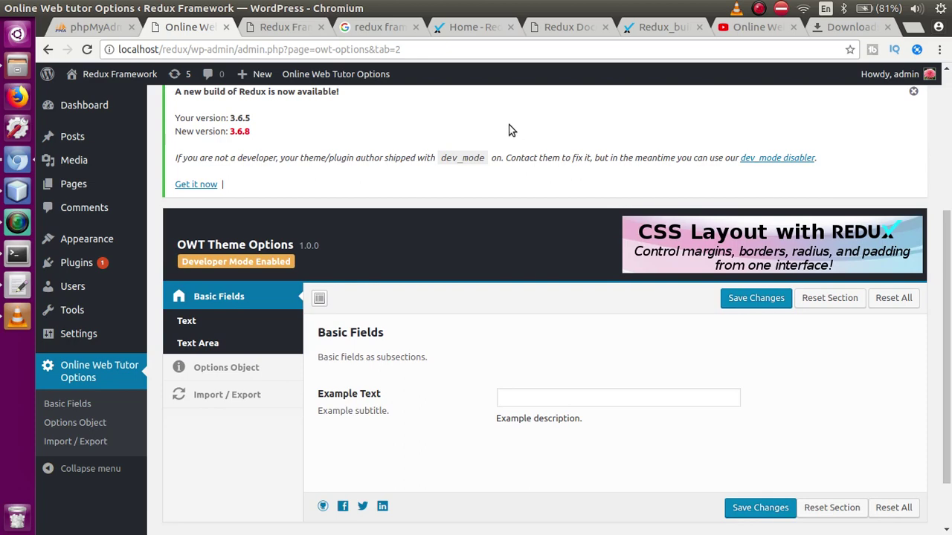
- Go through the open Redux home, Redux Documentation and Redux Builder pages once more
click(487, 27)
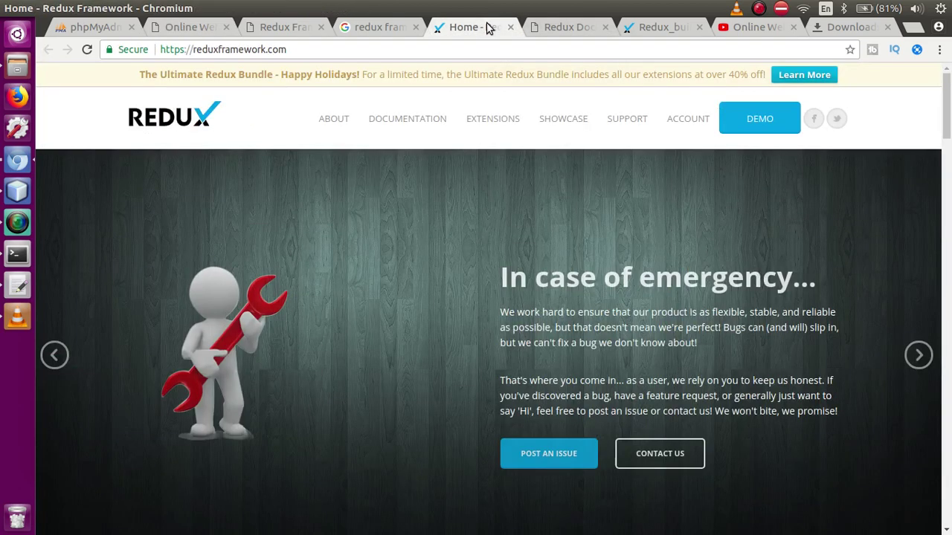
click(563, 28)
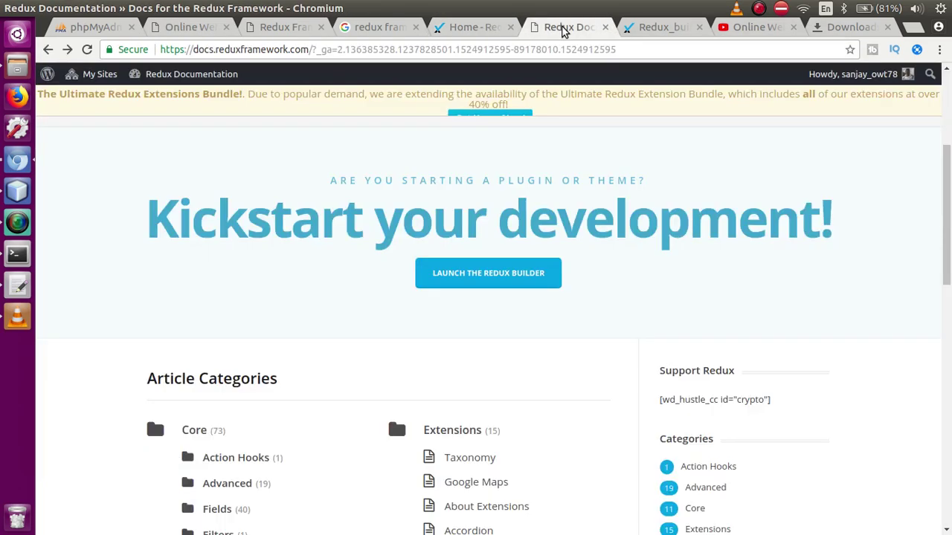
click(649, 28)
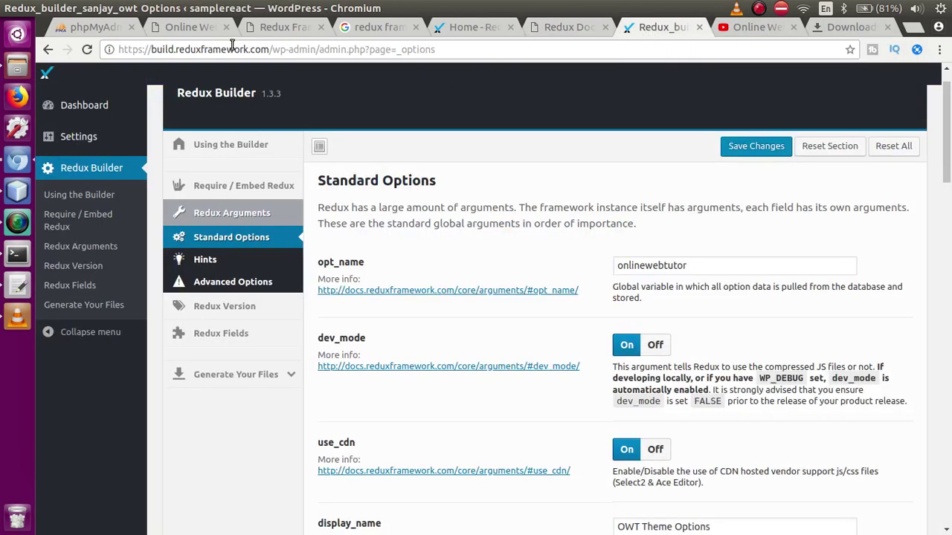
- Open redux_intro.txt in gedit and highlight the topic "What is Redux Framework in wordpress?"
click(18, 286)
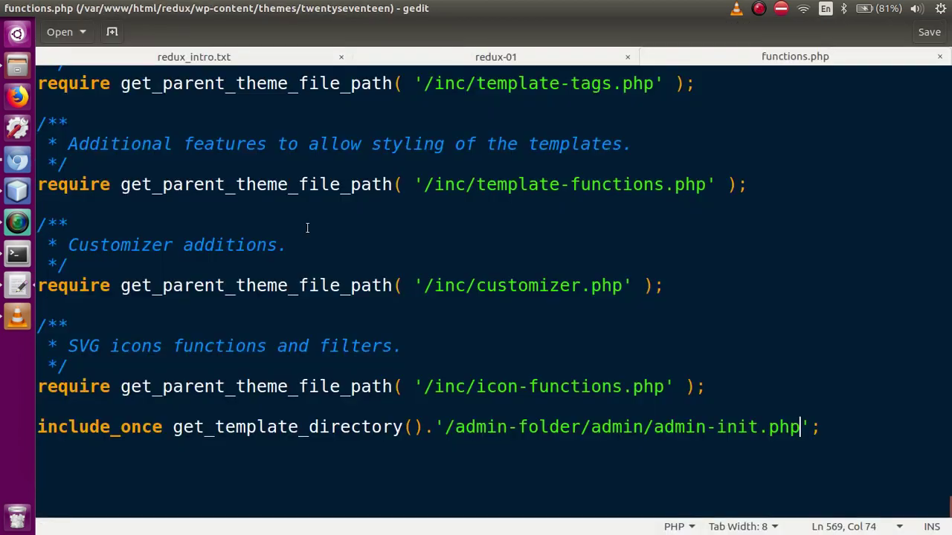
click(255, 59)
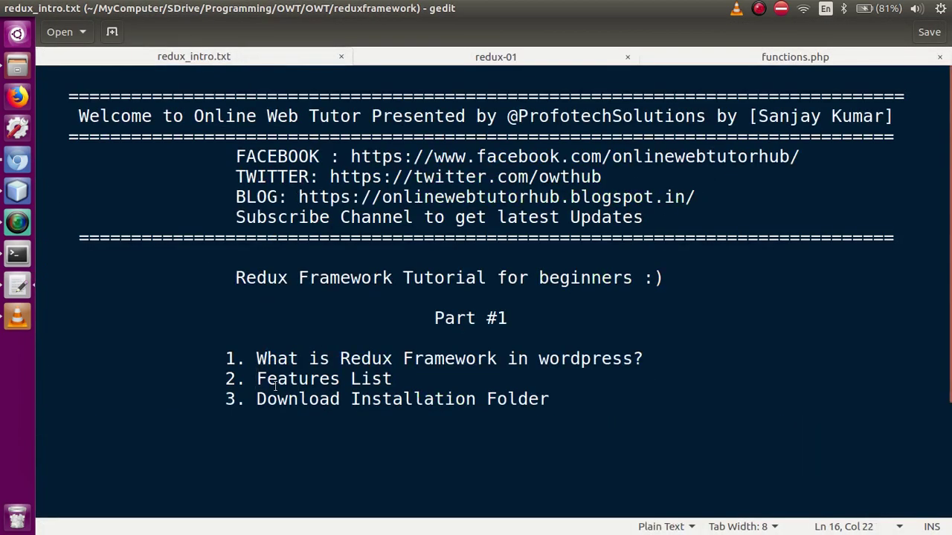
drag(257, 358, 713, 356)
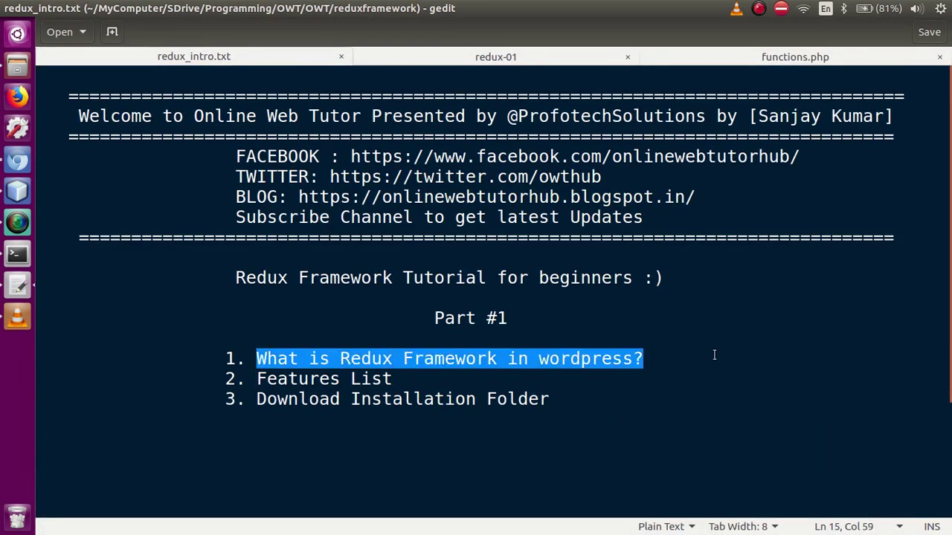
click(714, 356)
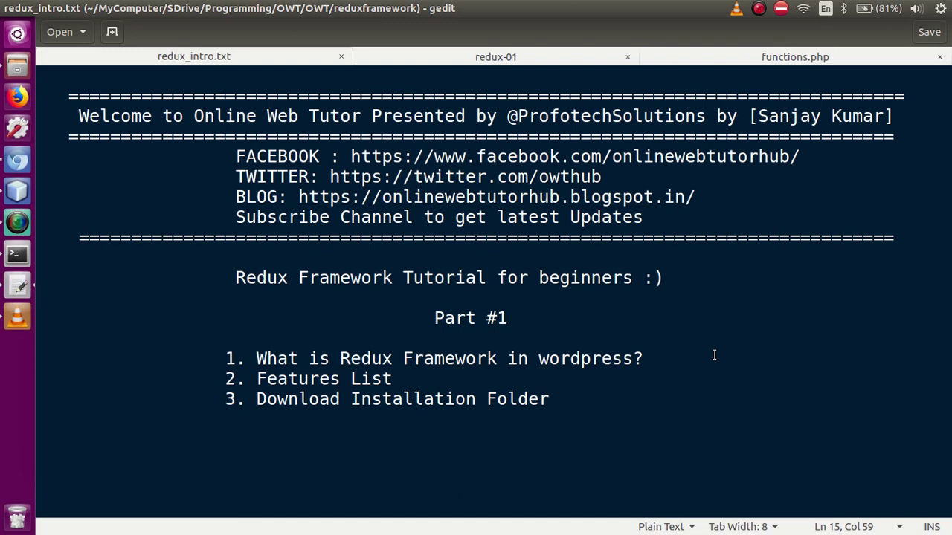
- Switch to Chromium and find the Wordpress Theme Options Development playlist on the Online Web Tutor YouTube channel
click(18, 161)
click(756, 27)
drag(944, 247, 943, 404)
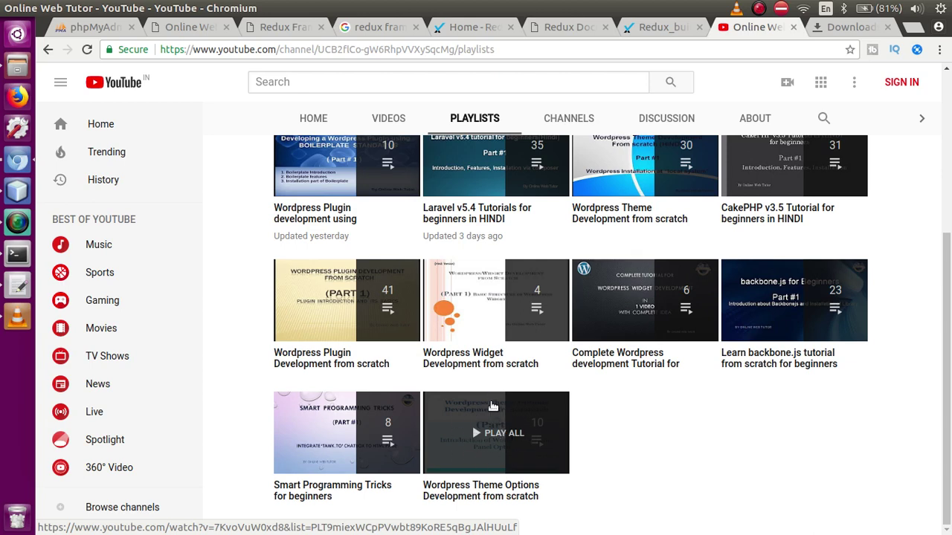
- View the Redux home page and examine the Article Categories on the Redux Documentation site
click(477, 31)
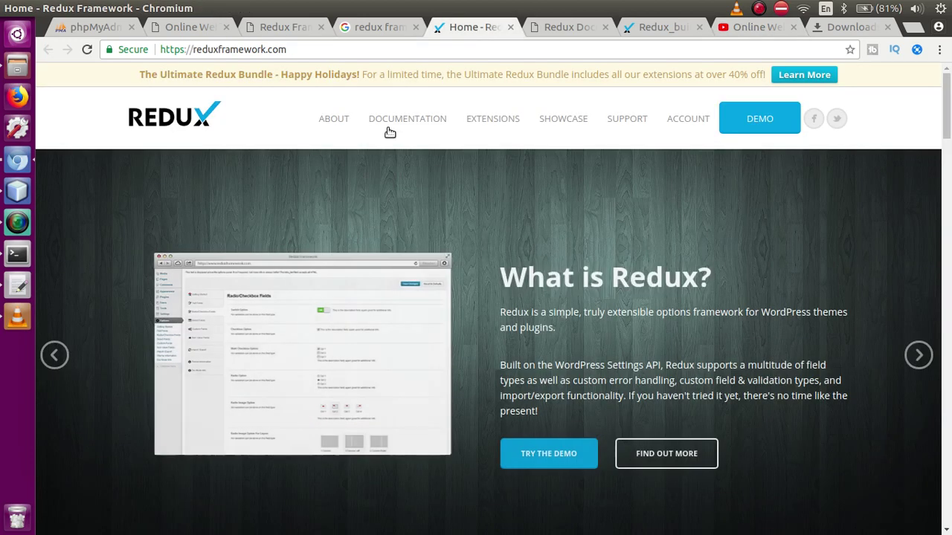
click(546, 29)
drag(950, 195, 949, 255)
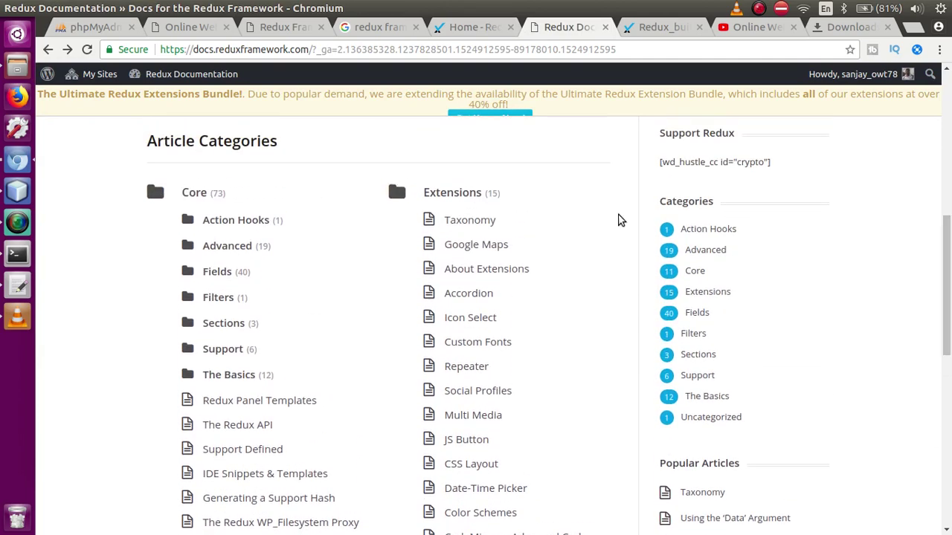
drag(949, 240, 949, 220)
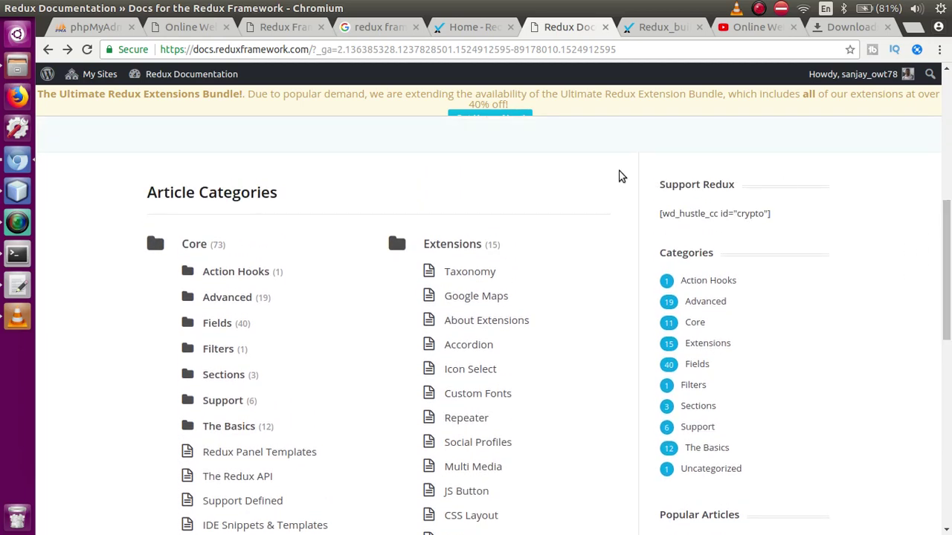
- In gedit, highlight the Features List topic in redux_intro.txt and review the listed features in redux-01
click(19, 287)
drag(256, 378, 393, 379)
click(393, 379)
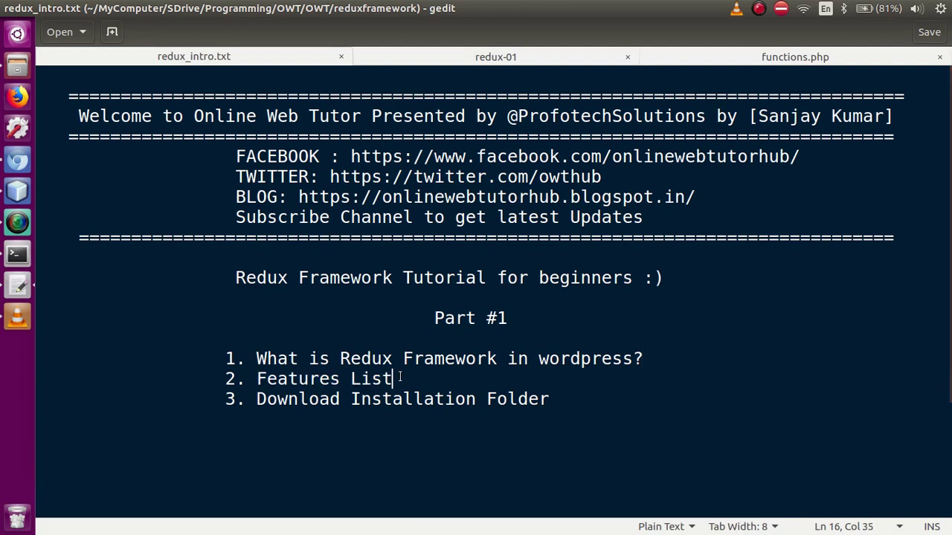
click(447, 60)
drag(89, 298, 268, 338)
drag(501, 362, 569, 382)
click(269, 313)
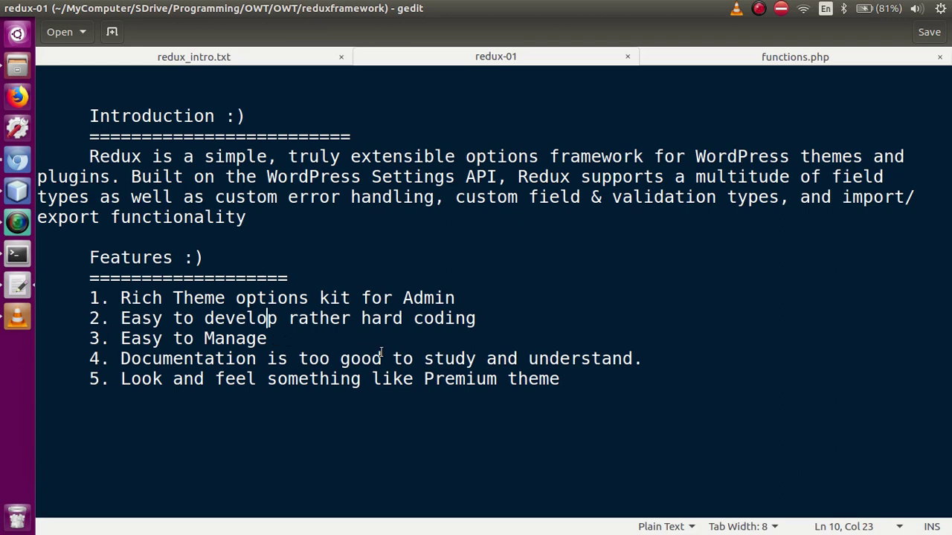
- Highlight the fourth feature, on documentation, and the fifth, on the Premium theme look and feel, in the redux-01 Features list
drag(89, 359, 335, 331)
click(669, 356)
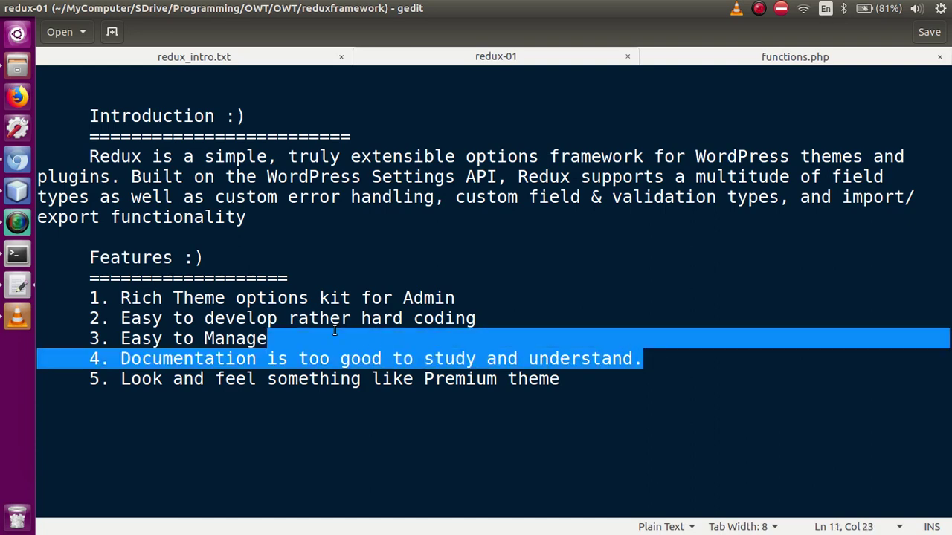
click(273, 257)
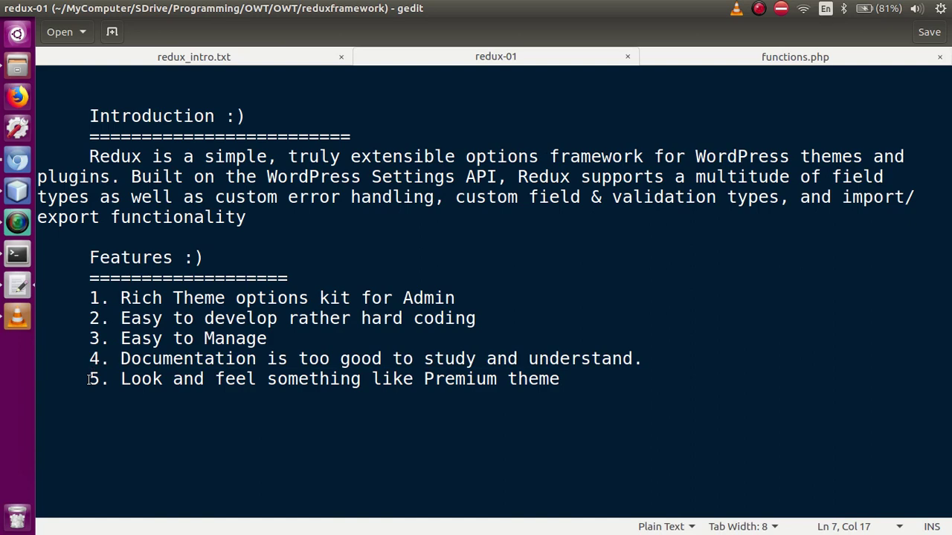
drag(88, 380, 567, 382)
click(583, 384)
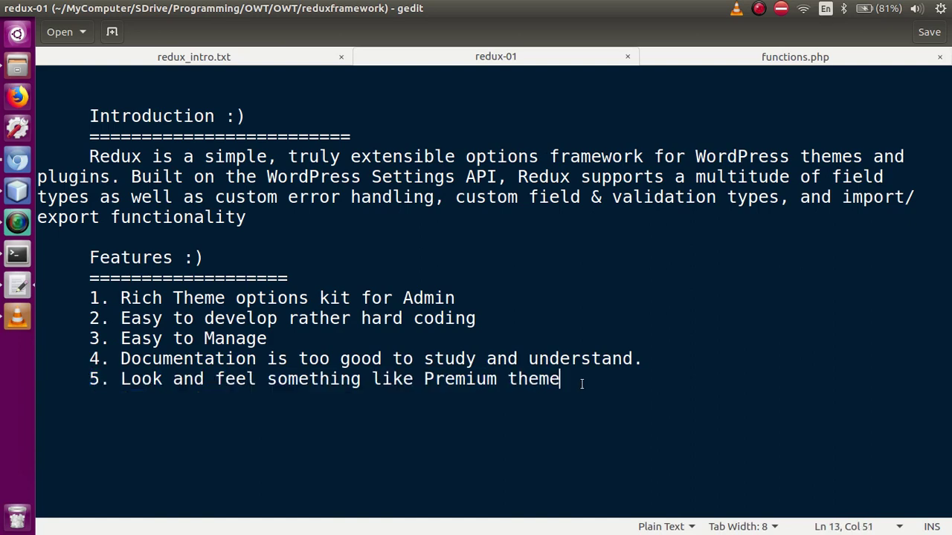
- Switch to Chromium and compare the OWT Theme Options panel in the WordPress dashboard with the Redux Builder's Standard Options
click(17, 159)
click(195, 34)
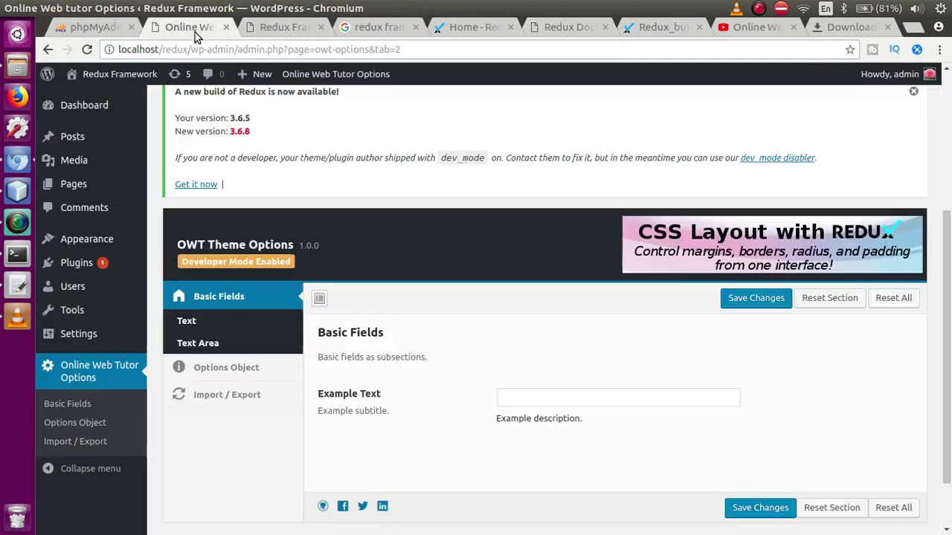
scroll(950, 325, down, 2)
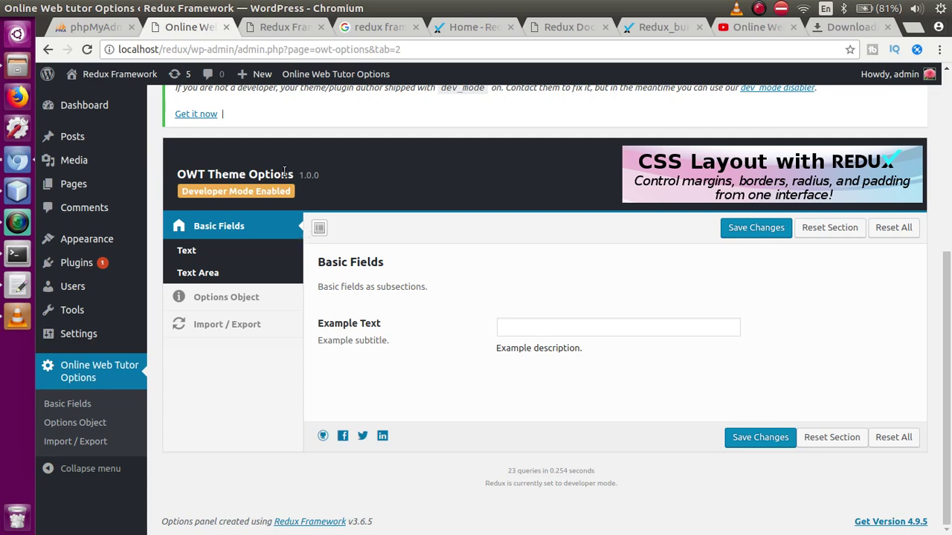
click(638, 28)
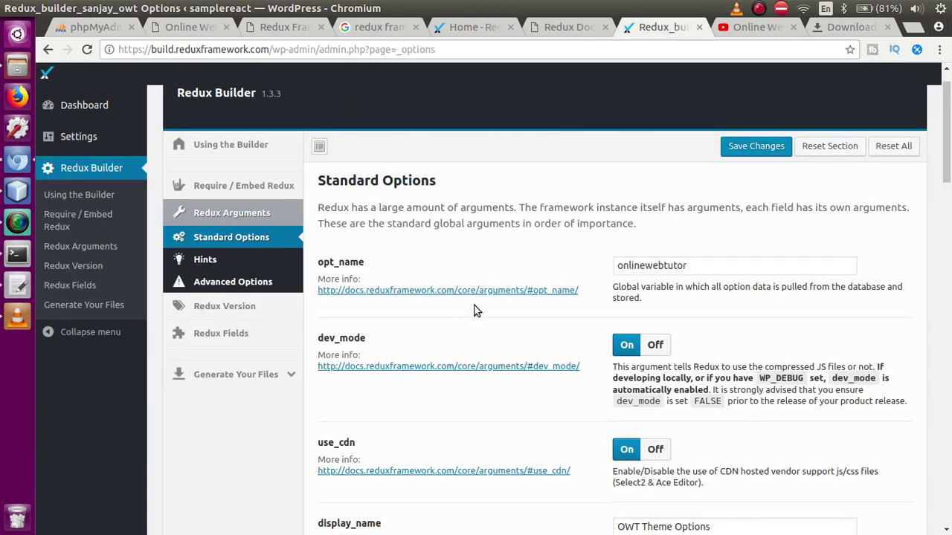
click(212, 28)
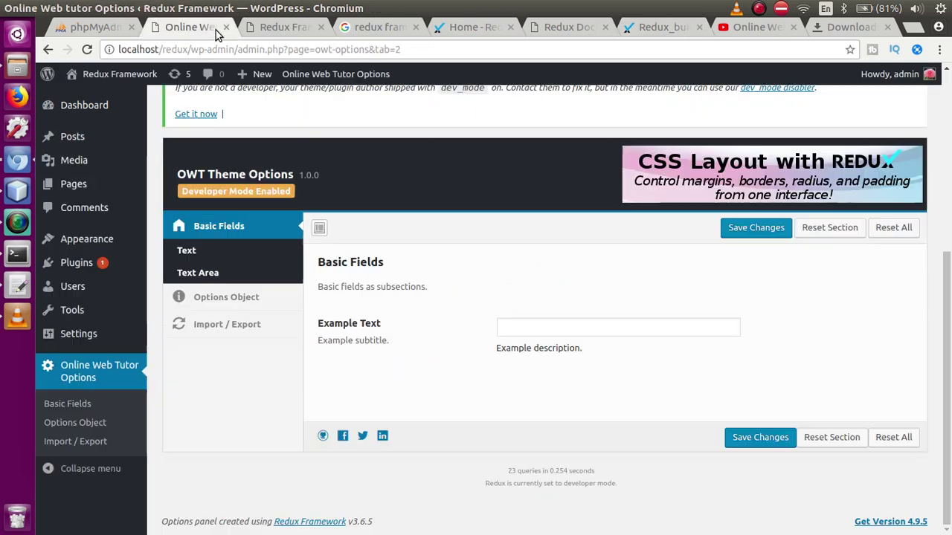
- Switch back to gedit and view the Part #1 topic list in redux_intro.txt
click(20, 287)
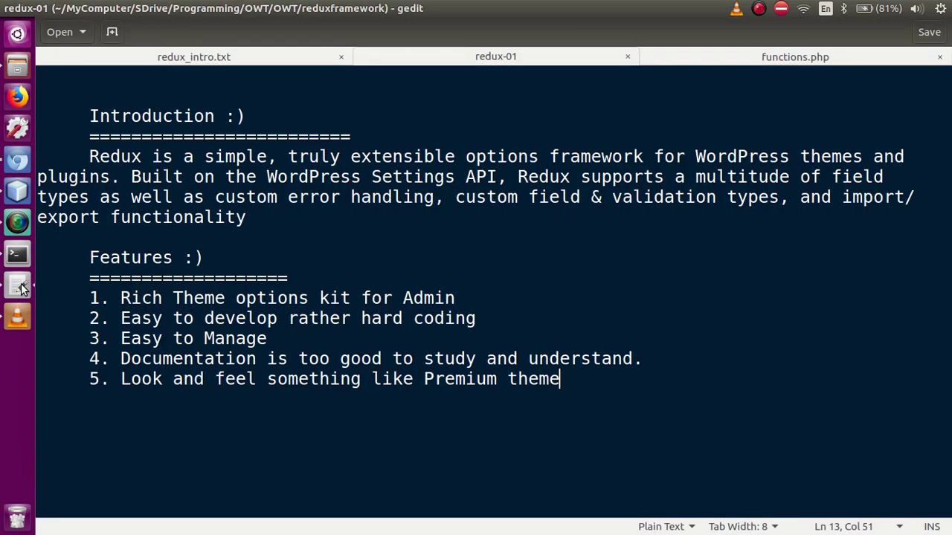
click(243, 58)
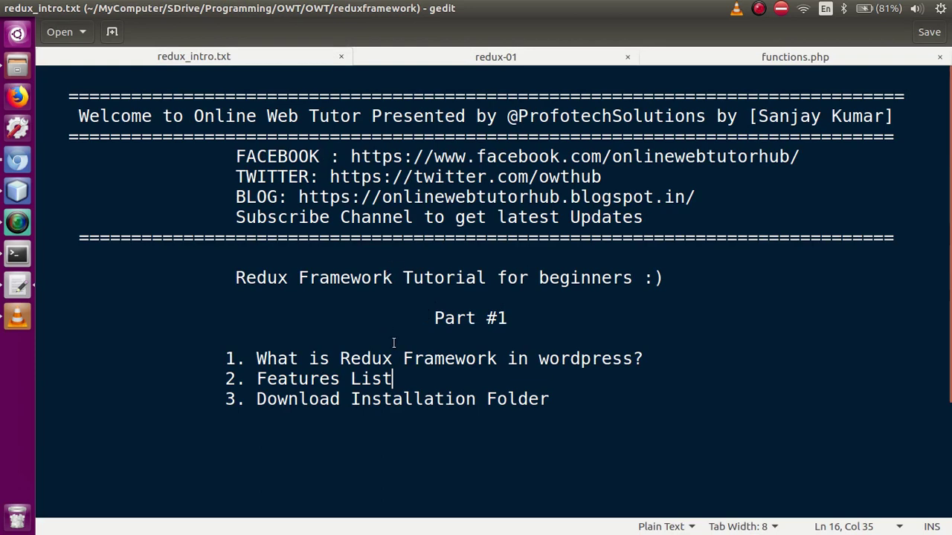